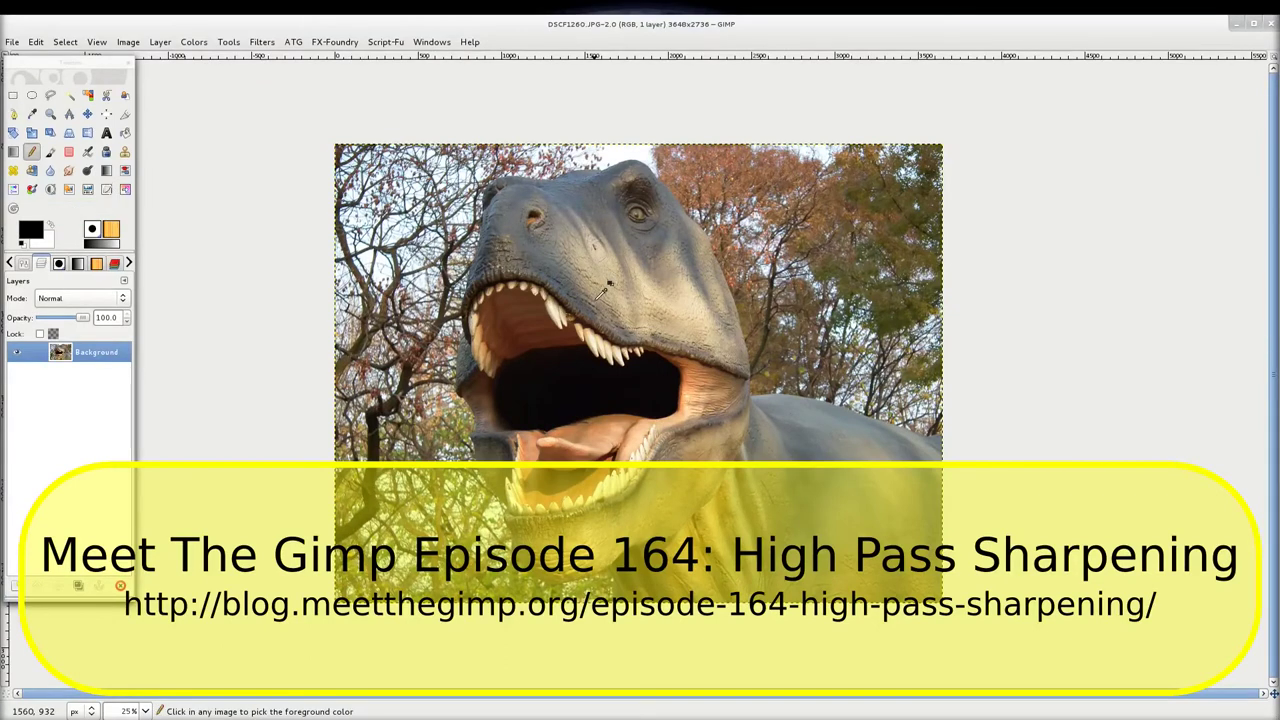
Duplicate the Background layer; name the bottom layer 'original' and the top copy 'sharpen'
scroll(605, 287, "up", 1, "ctrl")
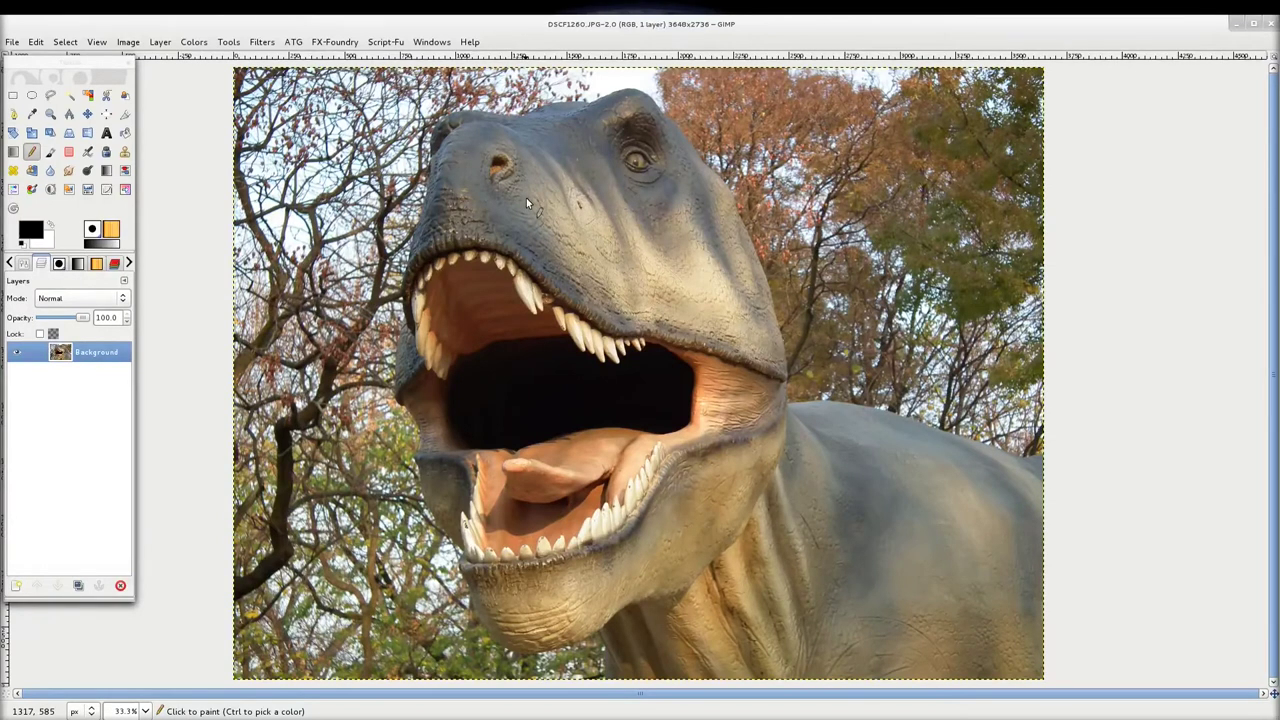
left_click(78, 585)
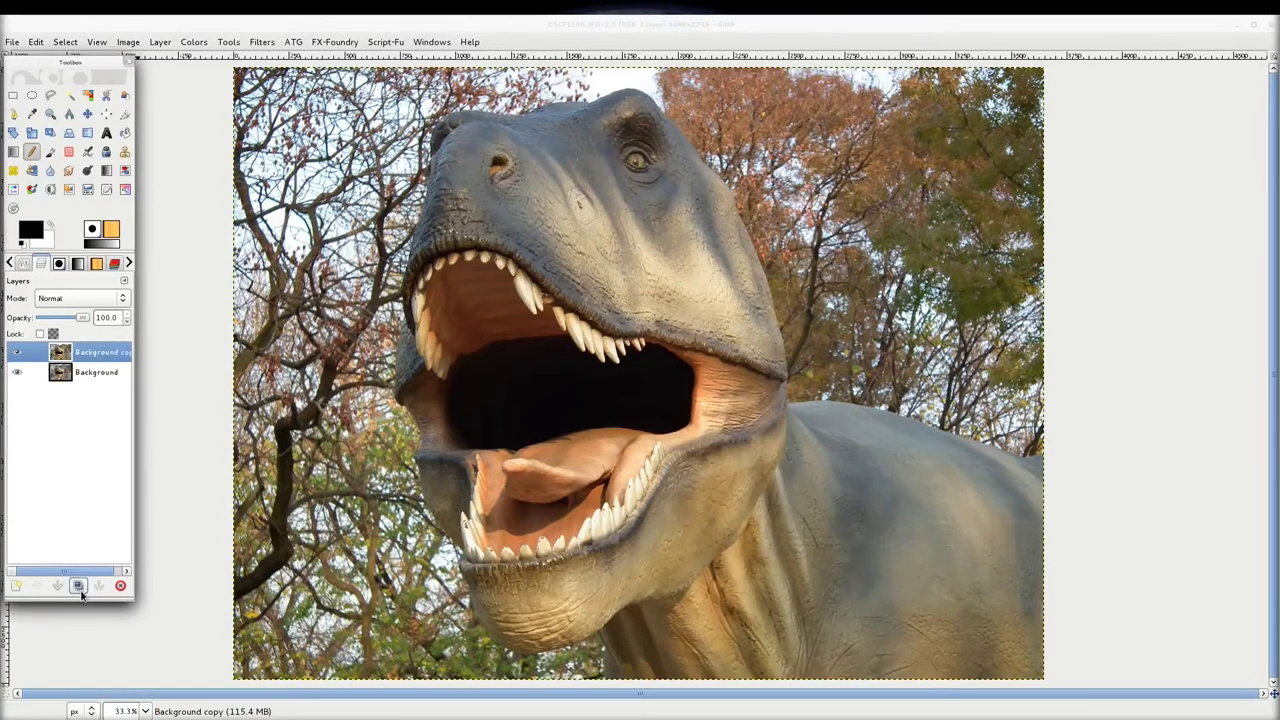
double_click(100, 372)
type("o")
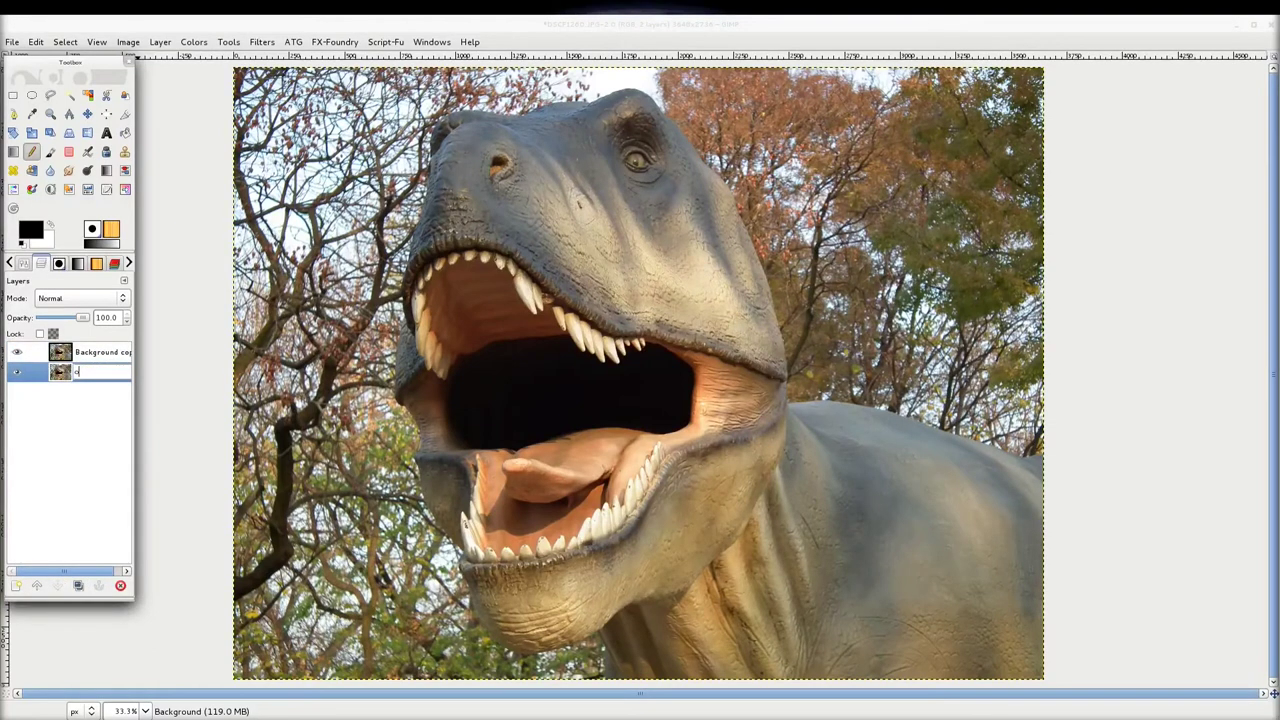
type("riginal")
key("Return")
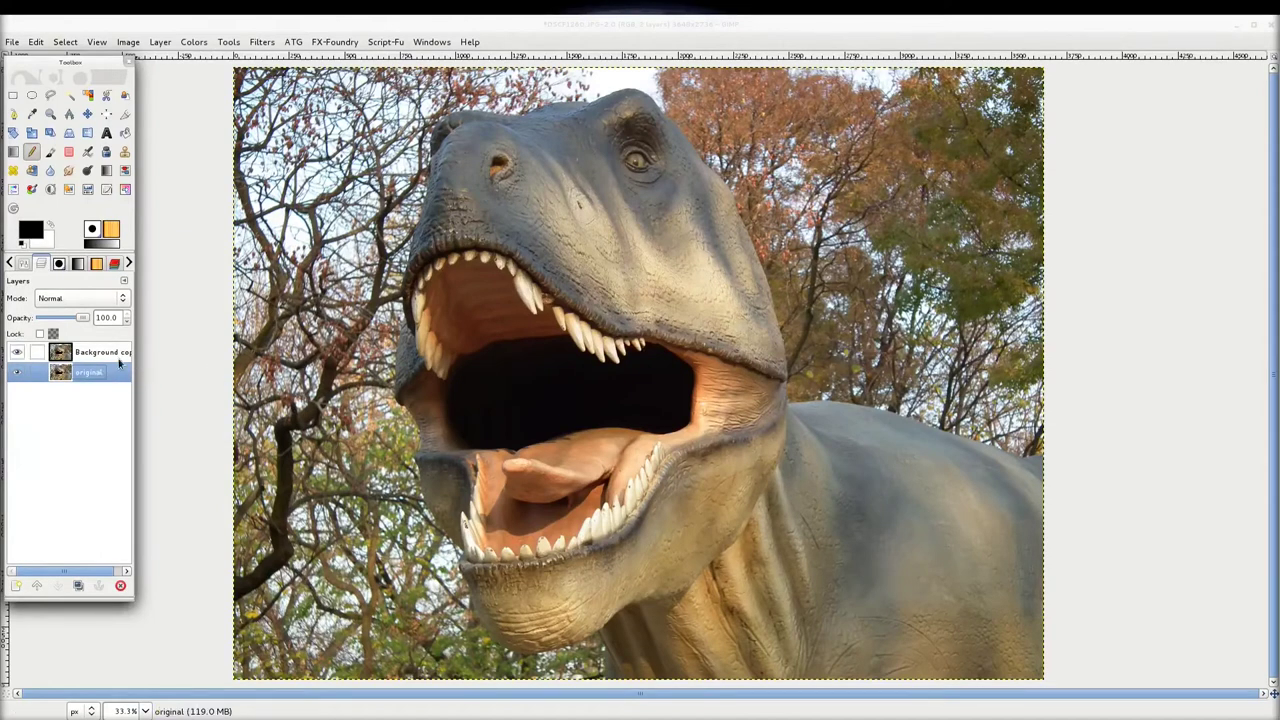
double_click(112, 356)
type("sharpen")
key("Return")
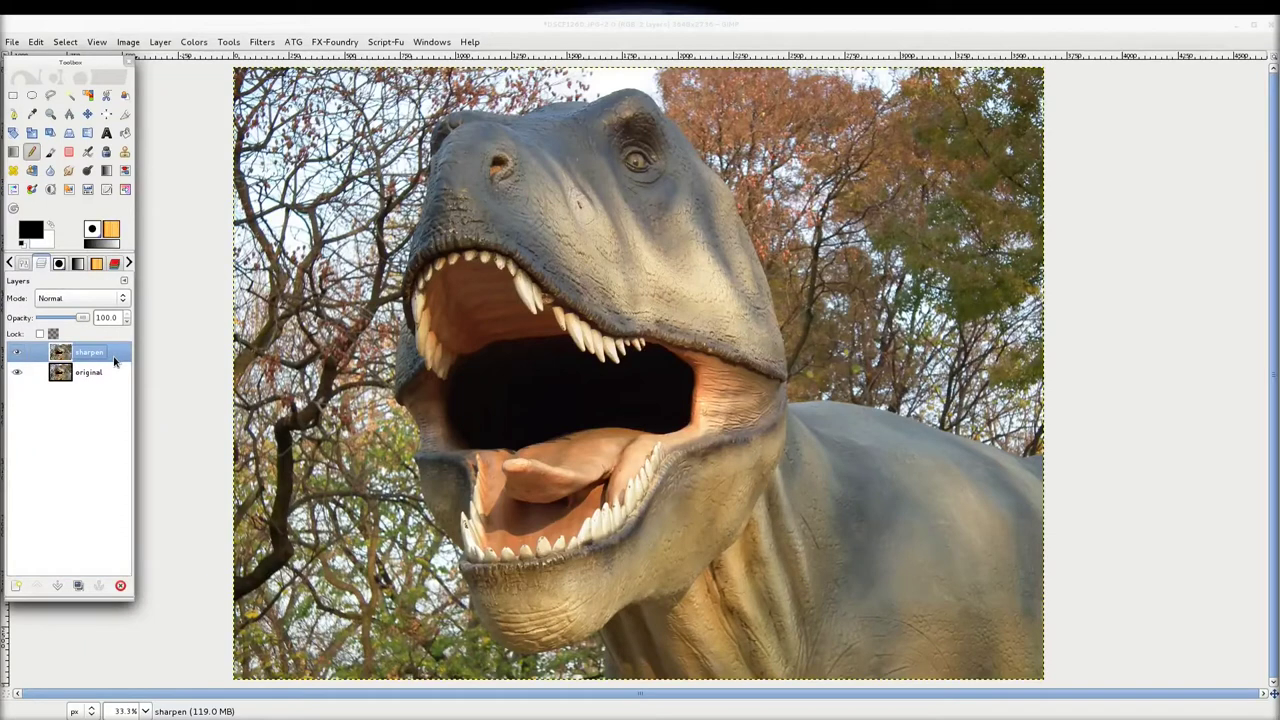
Apply the Enhance > Sharpen filter to the sharpen layer at Sharpness 50
left_click(262, 42)
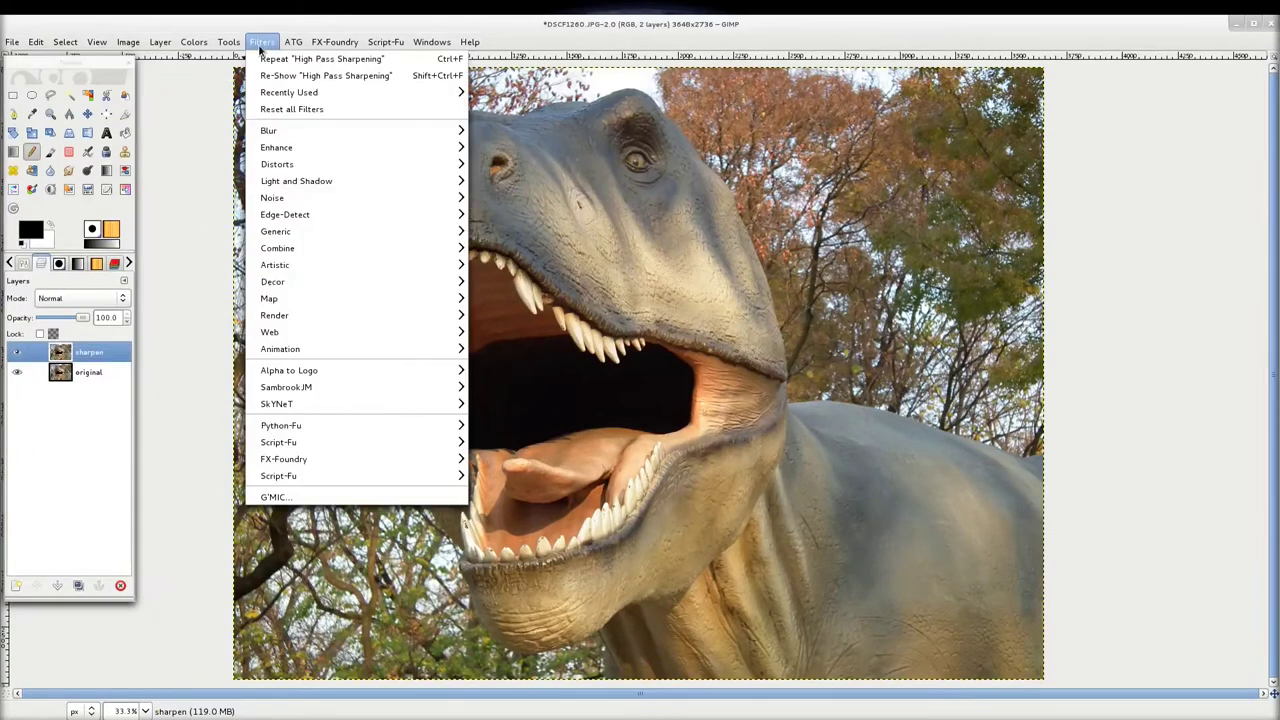
mouse_move(277, 147)
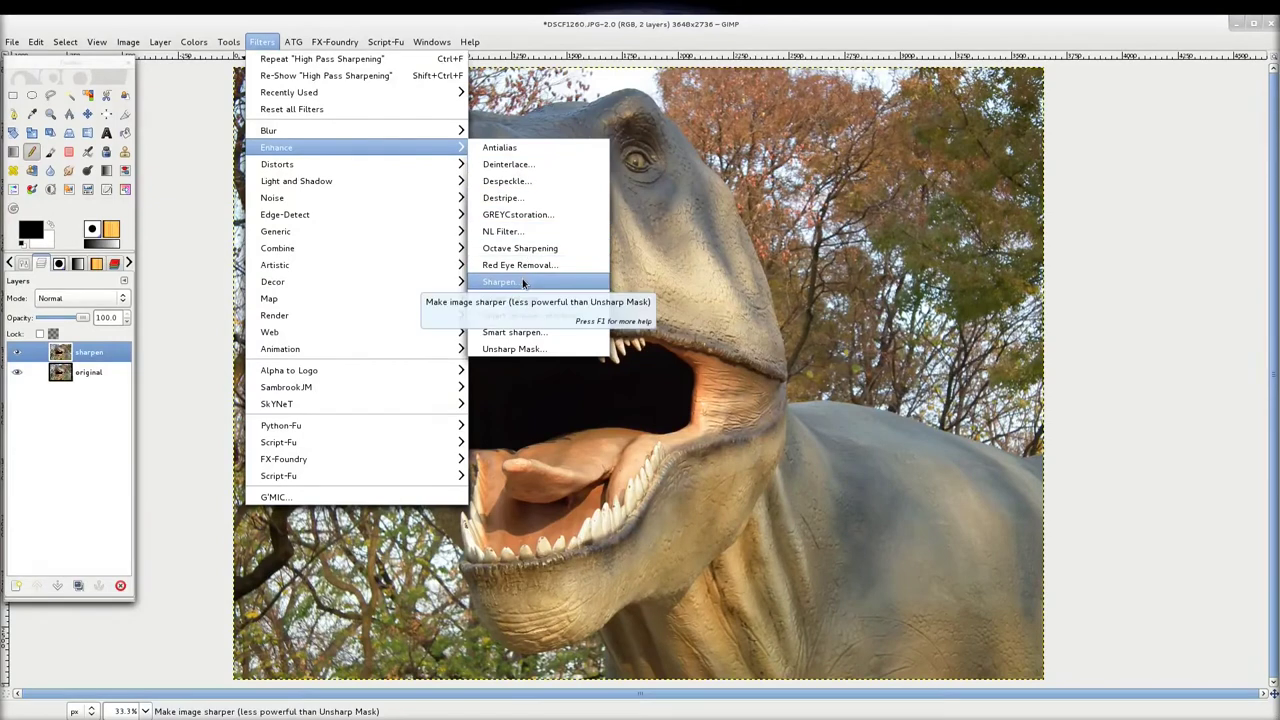
left_click(523, 282)
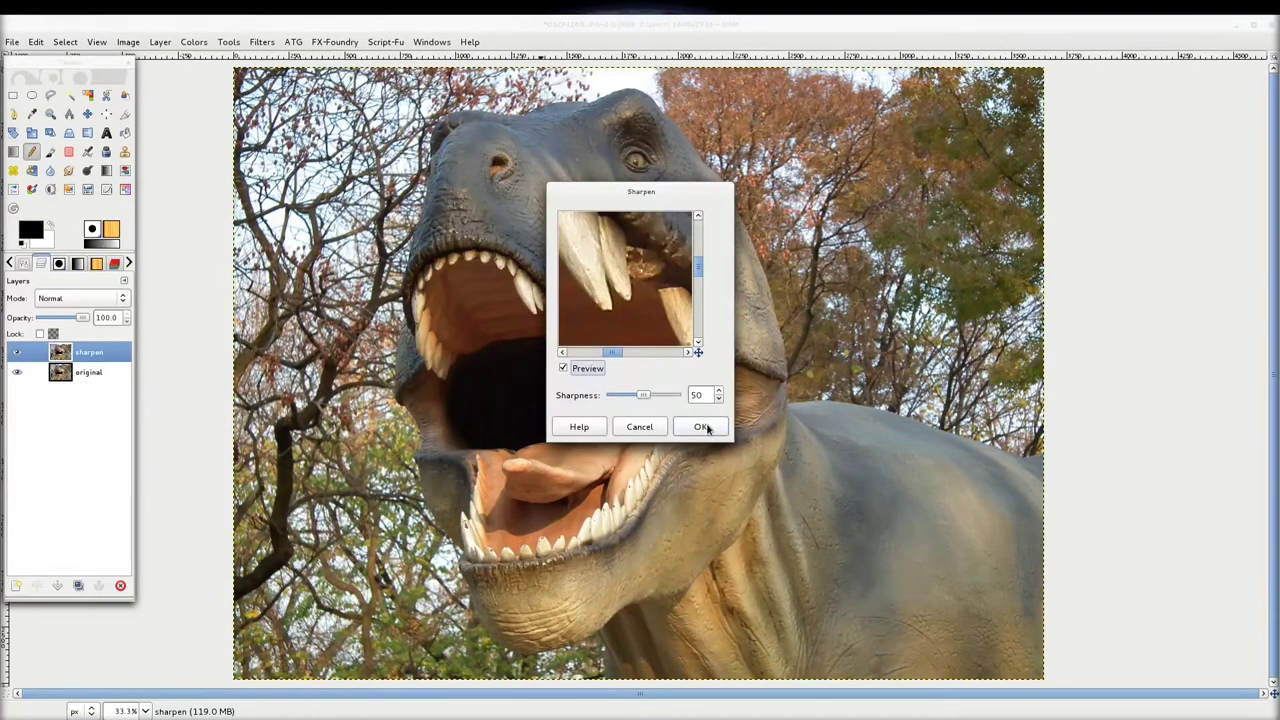
left_click(704, 427)
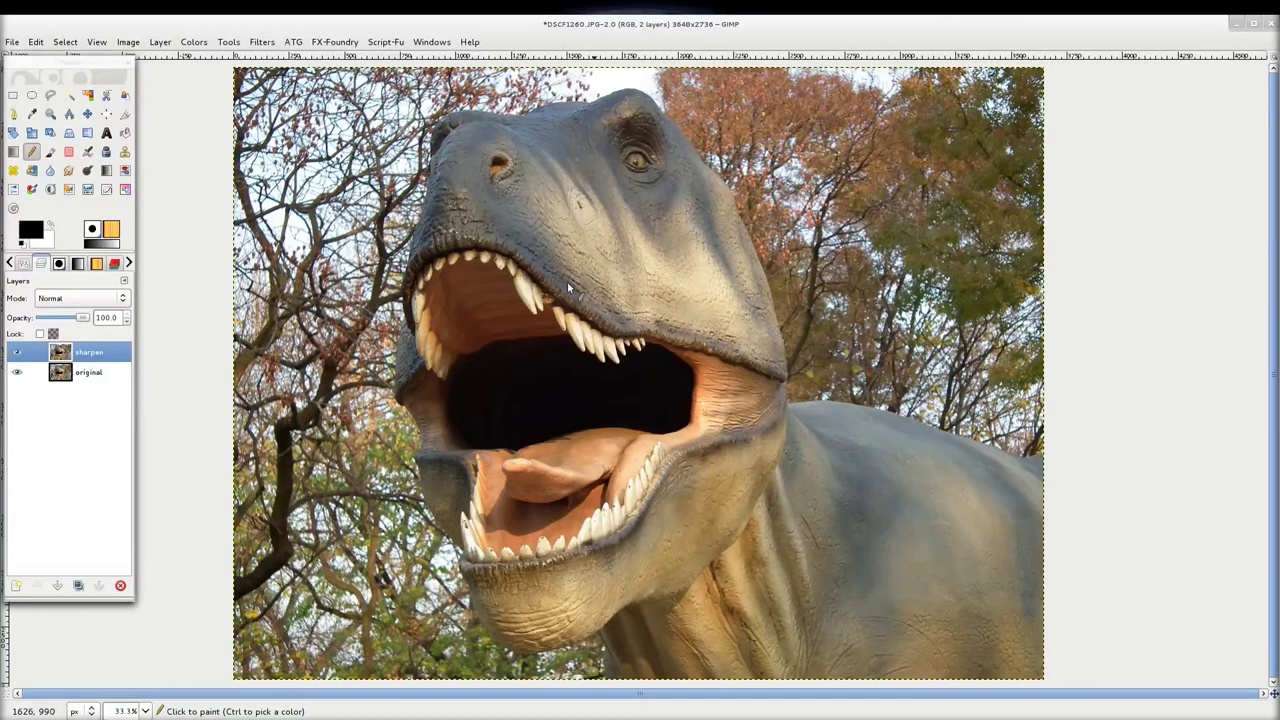
At 100% zoom, compare sharpen on and off, then hide it and select original
key("1")
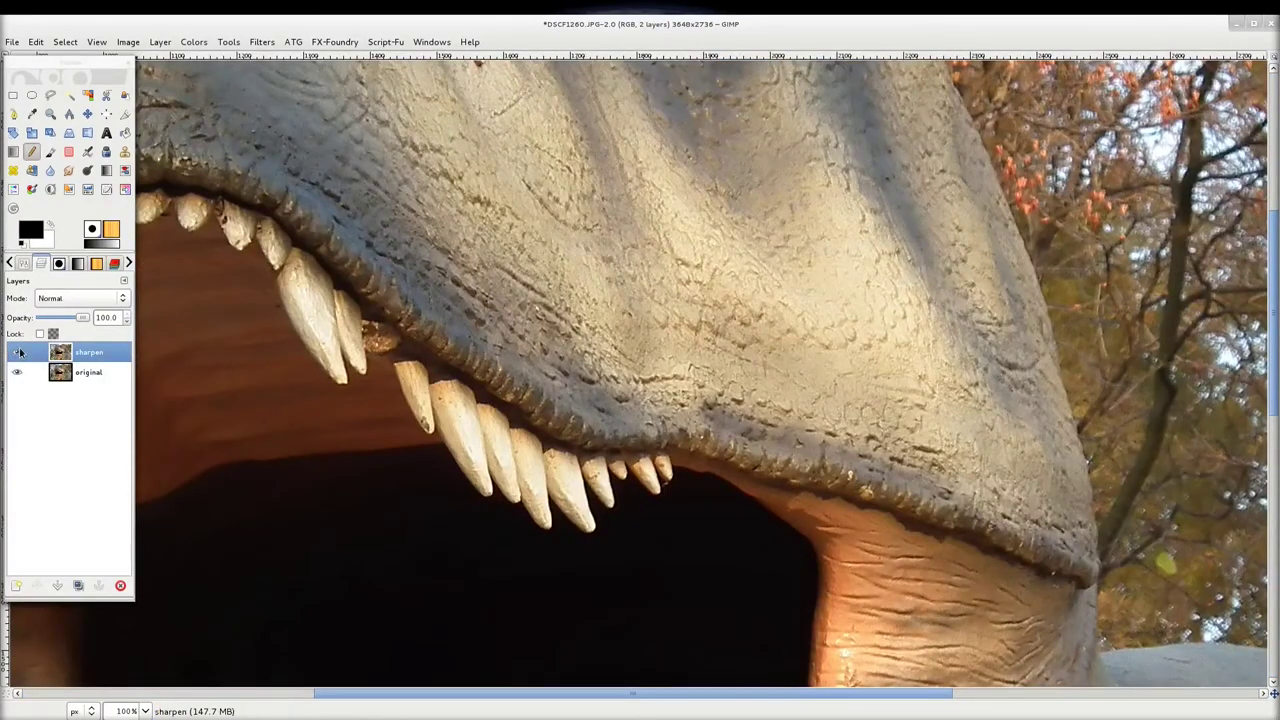
left_click(17, 353)
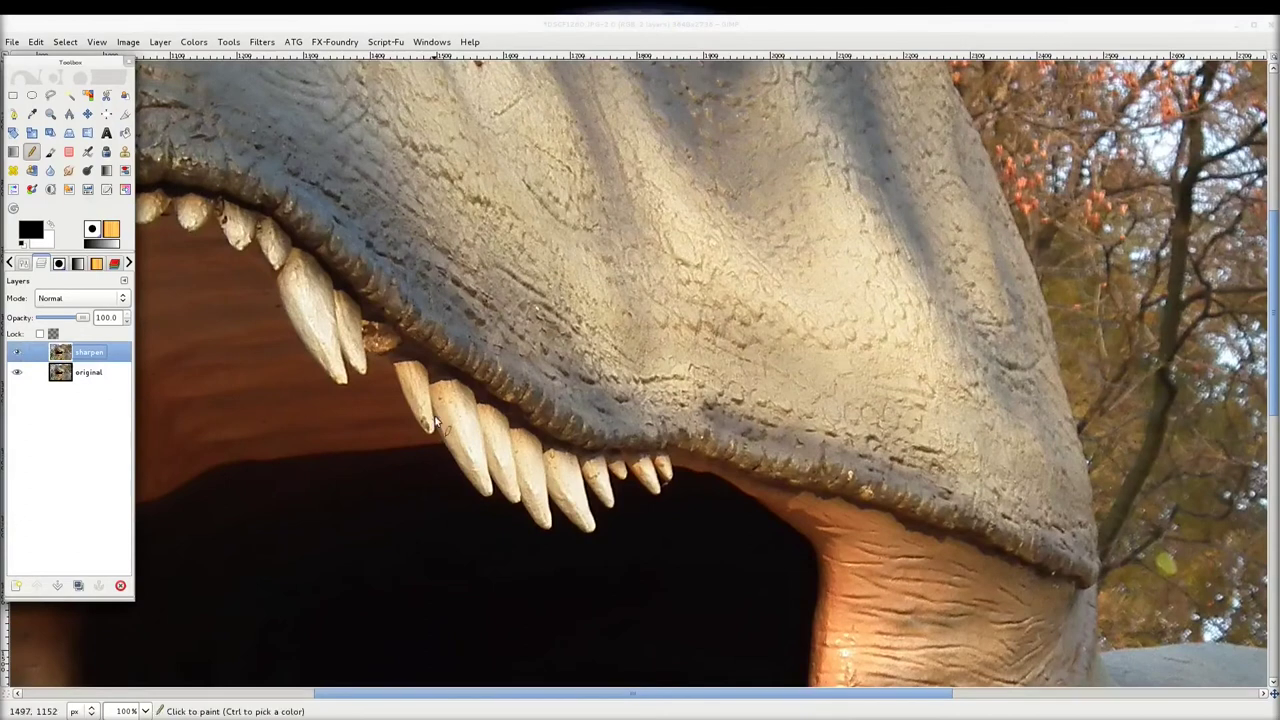
scroll(482, 381, "up", 5)
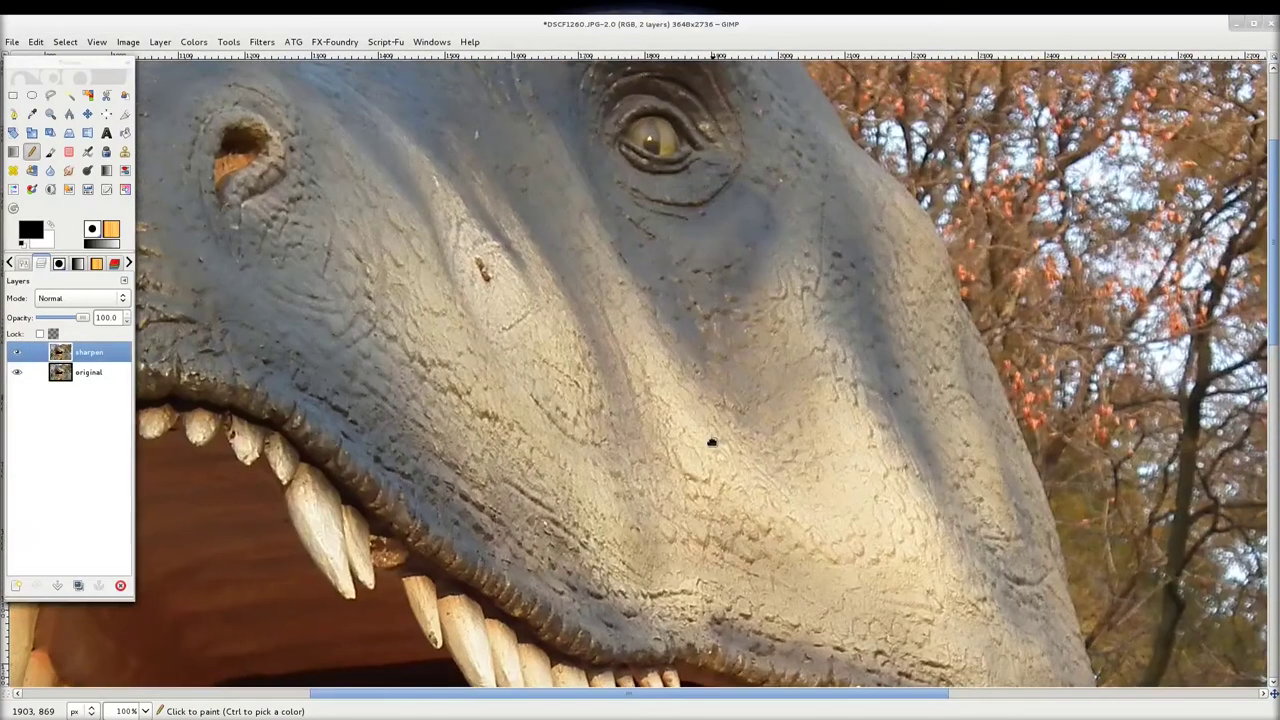
left_click(17, 355)
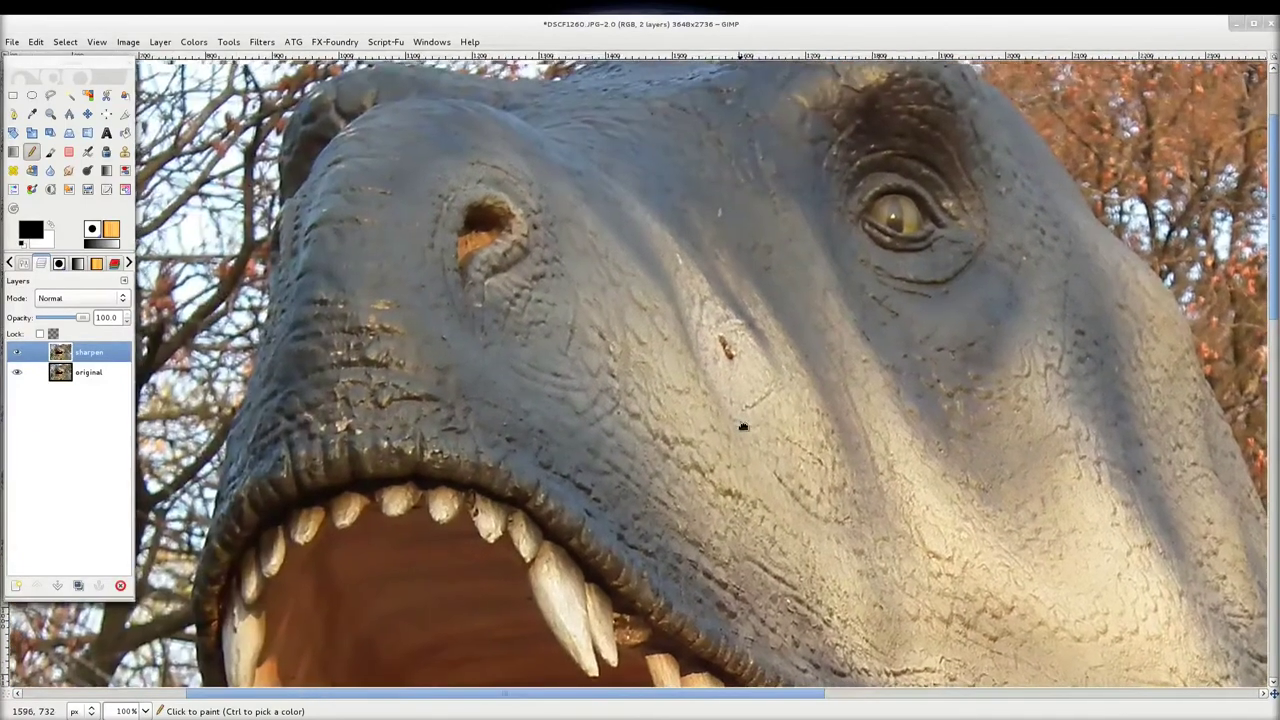
left_click(26, 358)
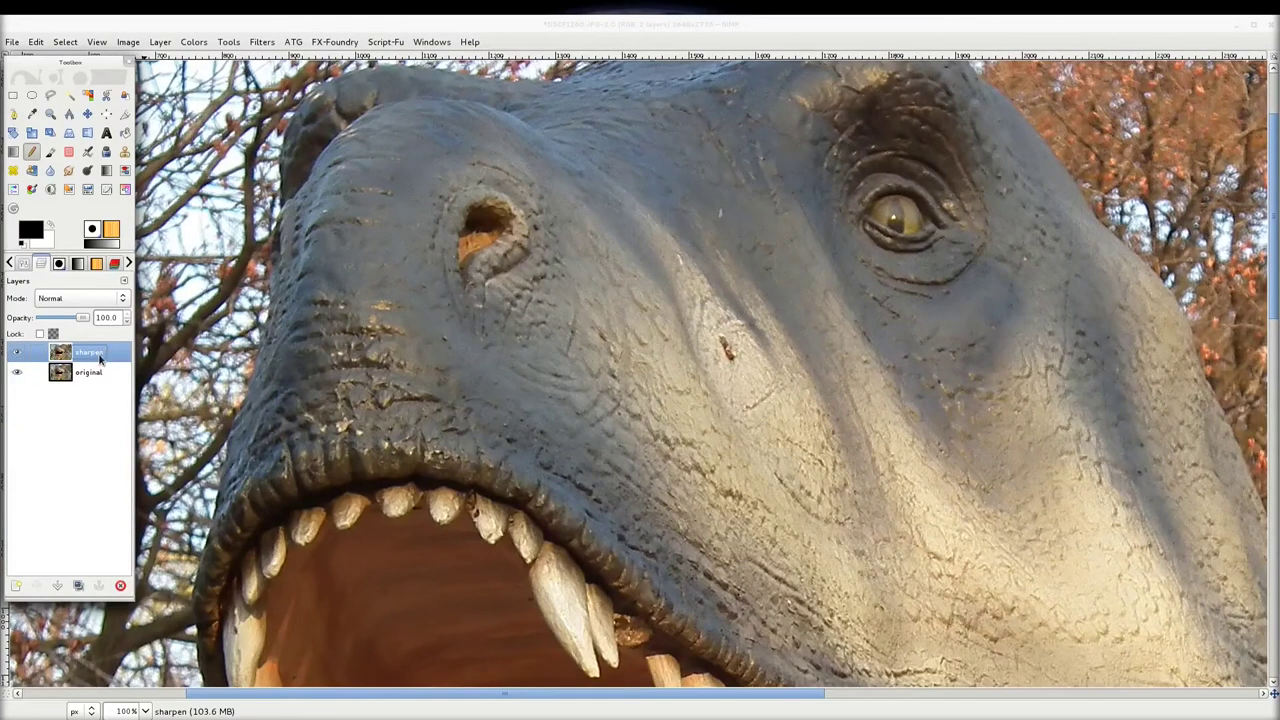
left_click(17, 356)
left_click(81, 375)
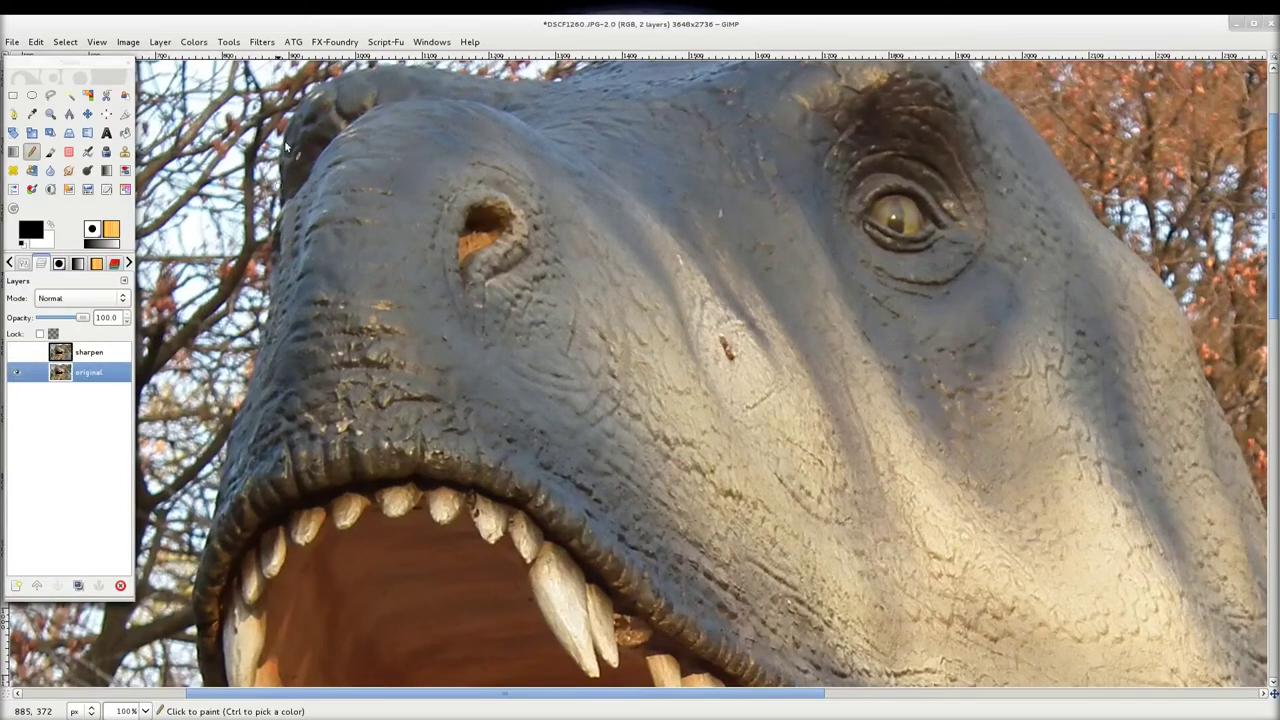
Run SkyNeT's High Pass Sharpening on the original layer, creating a Highpass Sharpened layer
left_click(262, 42)
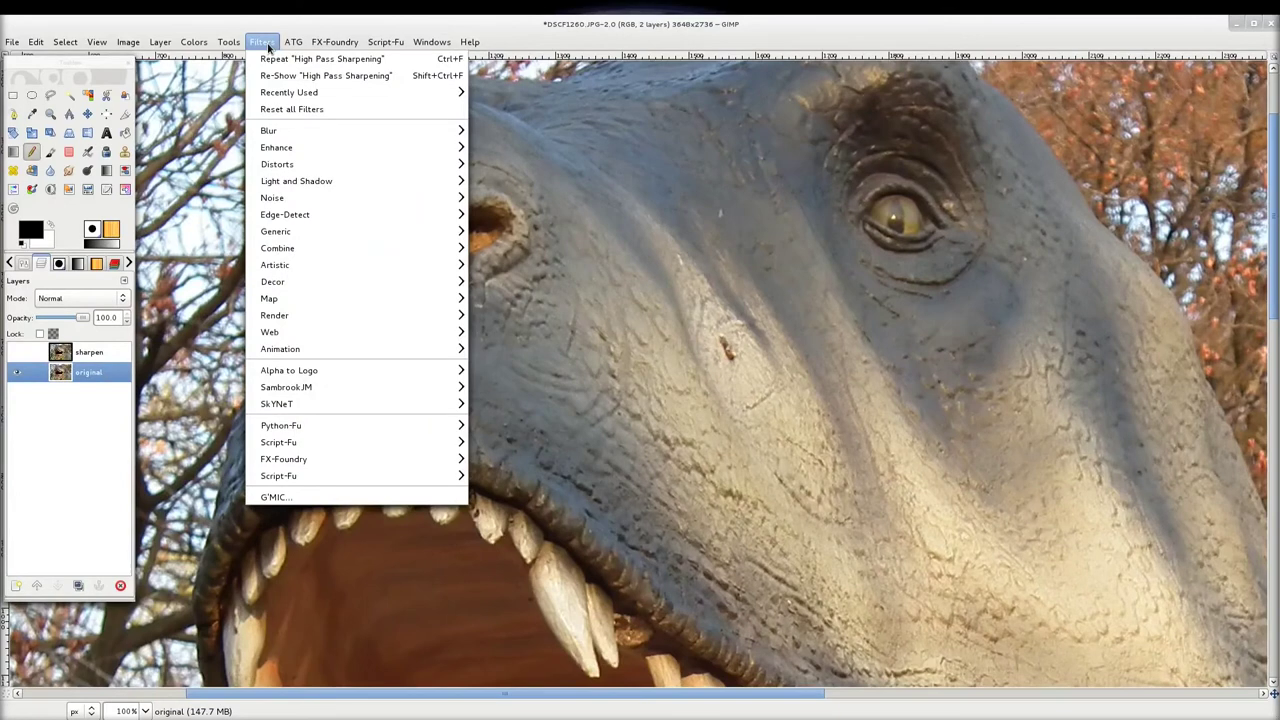
mouse_move(277, 404)
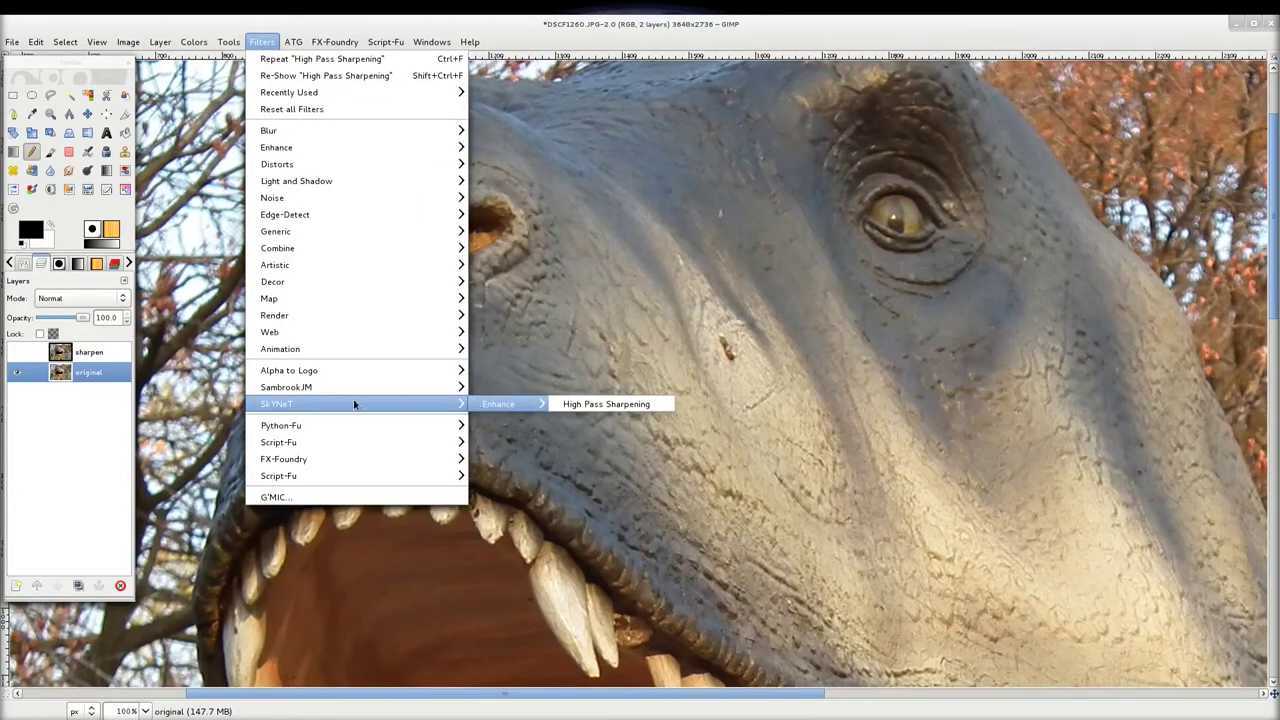
left_click(582, 405)
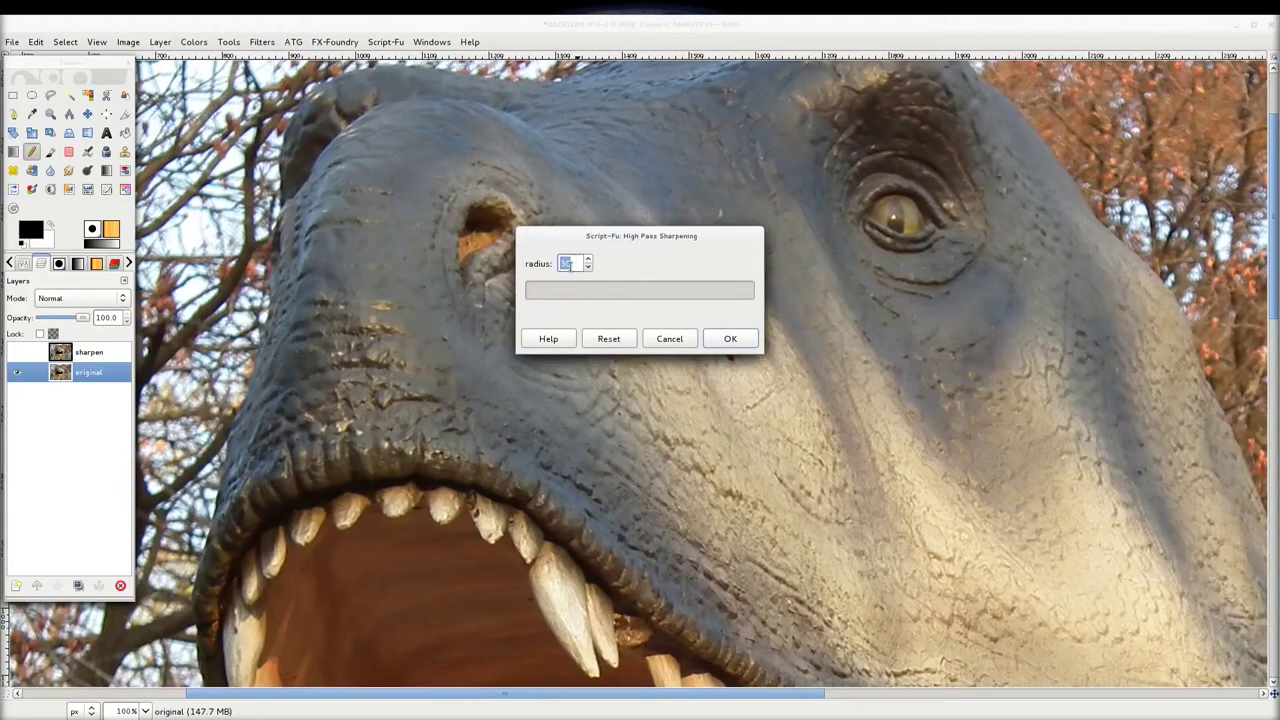
left_click(730, 339)
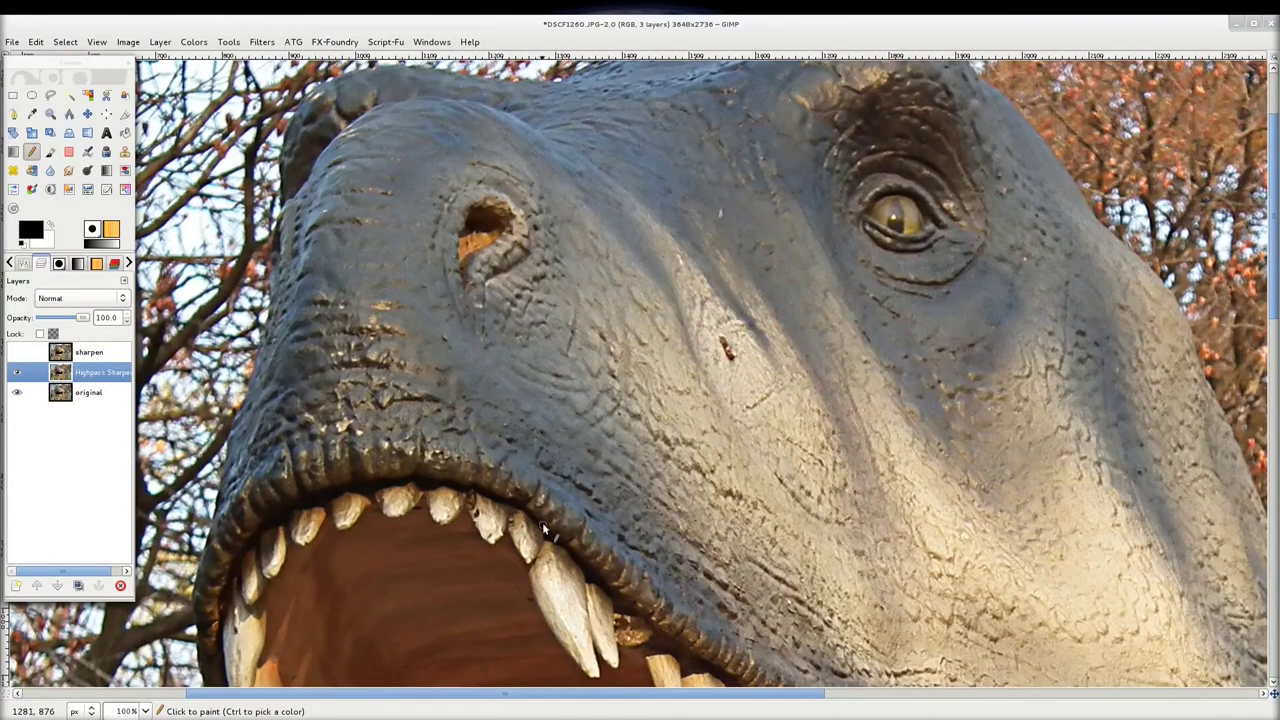
Rename the Highpass Sharpened layer to 'HPS 30'
scroll(540, 520, "down", 3)
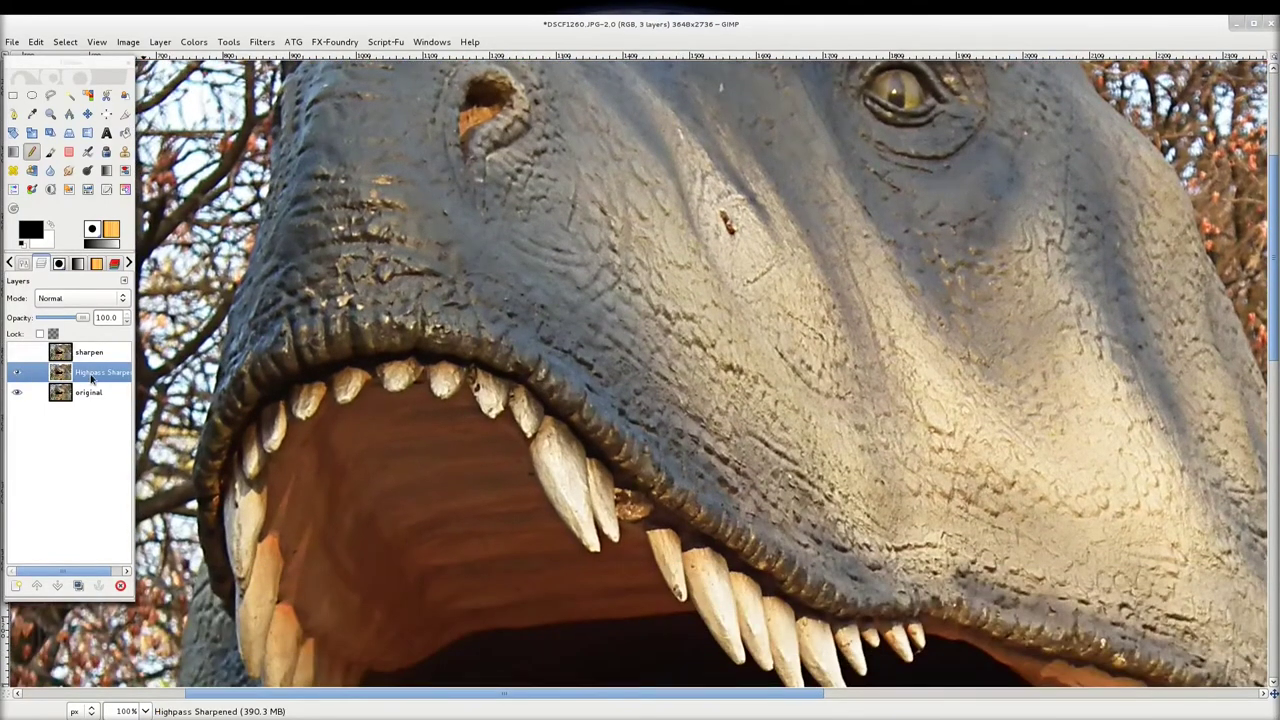
scroll(614, 169, "right", 2)
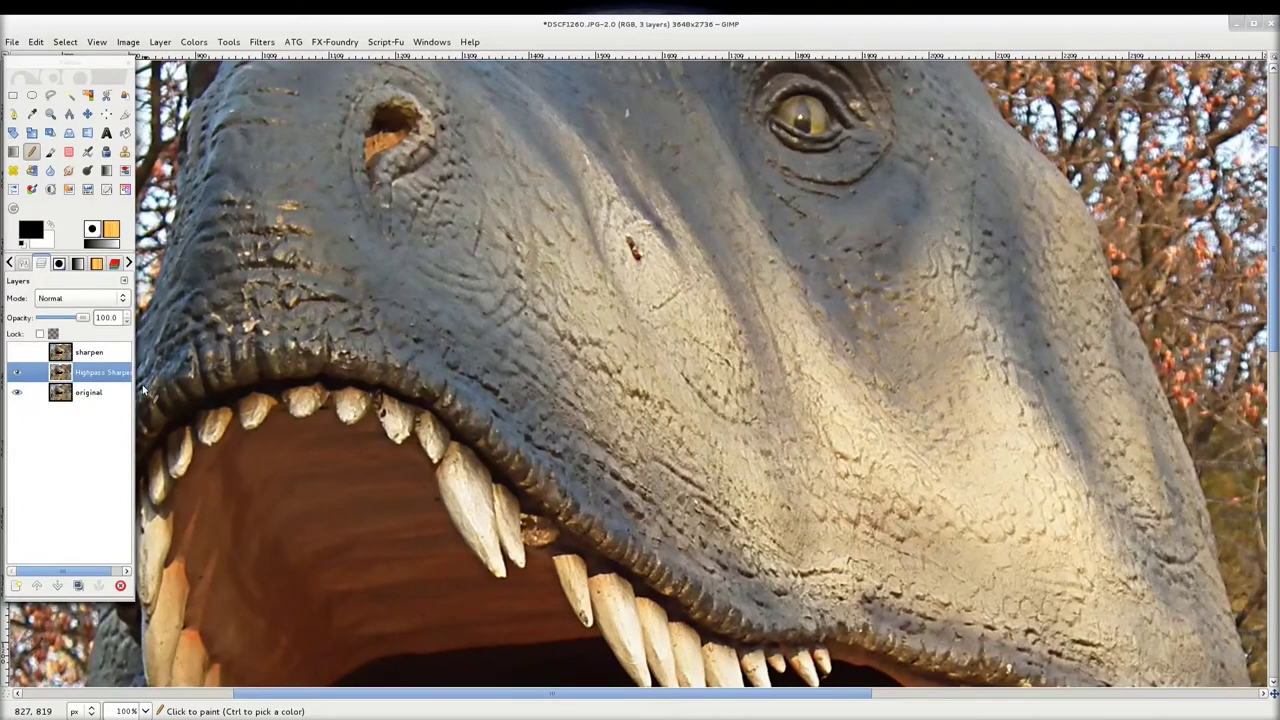
double_click(112, 375)
type("HPS 3")
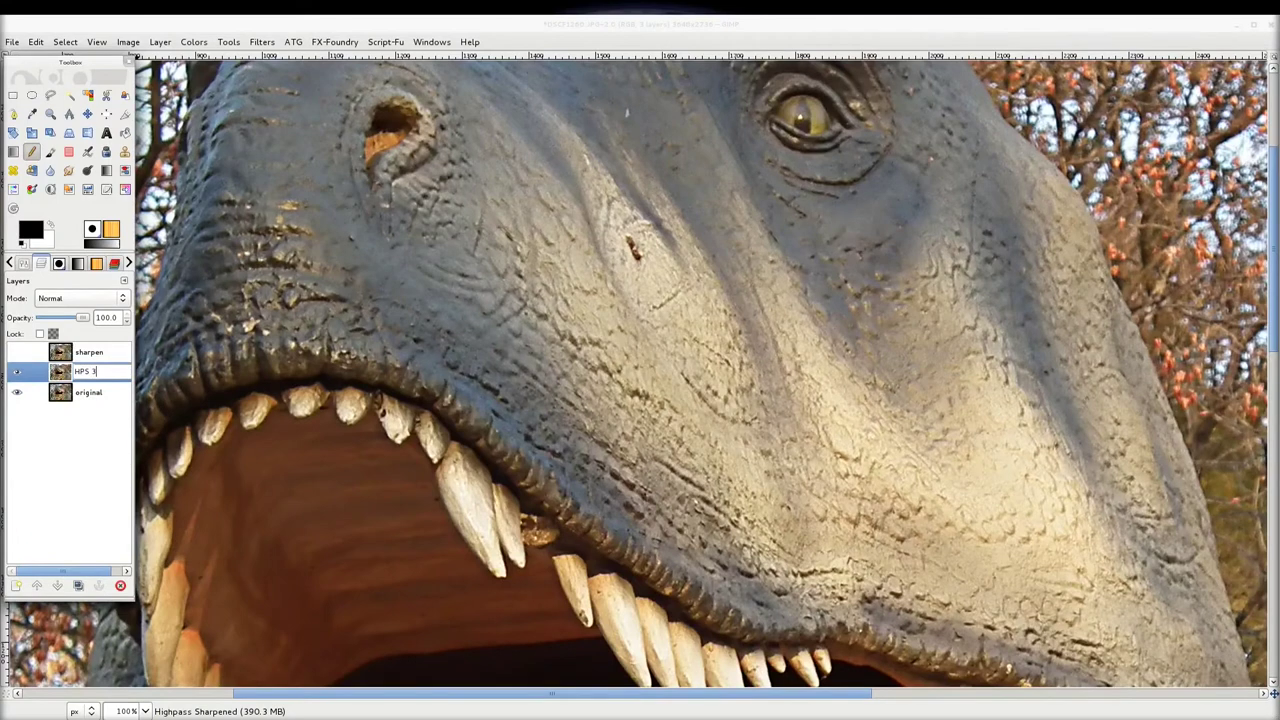
type("0")
key("Return")
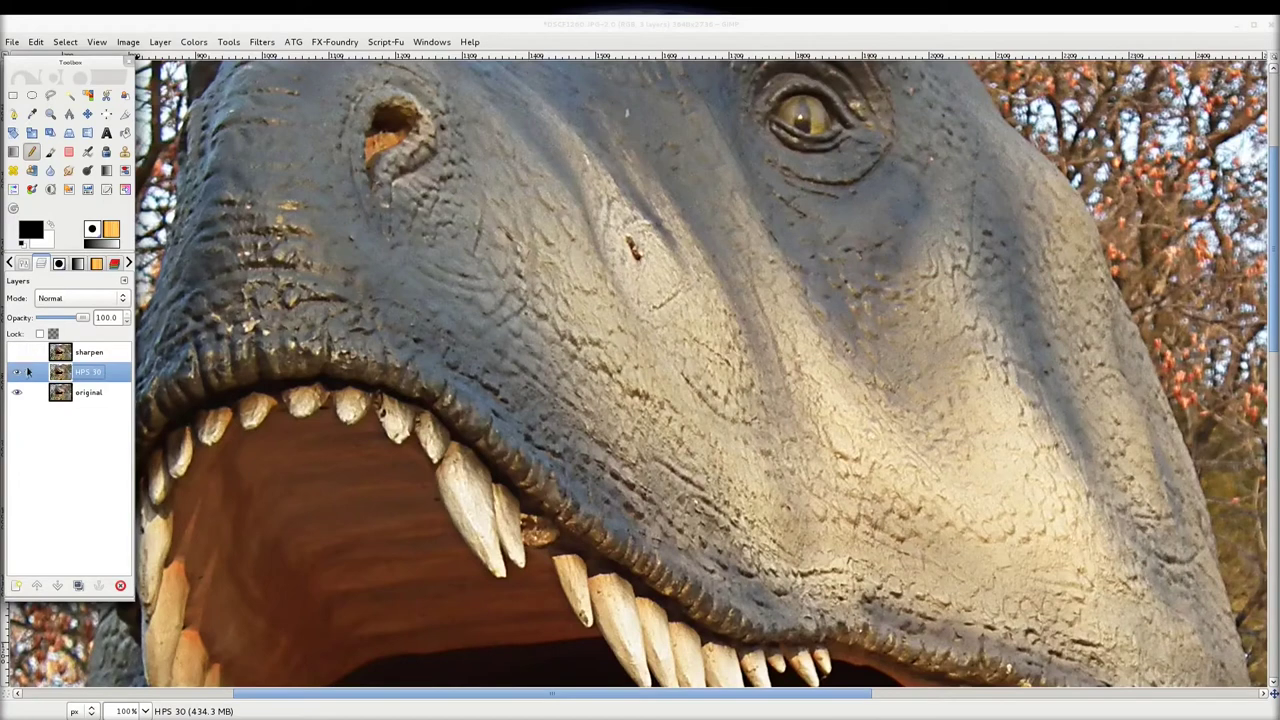
Compare HPS 30 and sharpen visibility, leaving HPS 30 shown and sharpen hidden
left_click(16, 373)
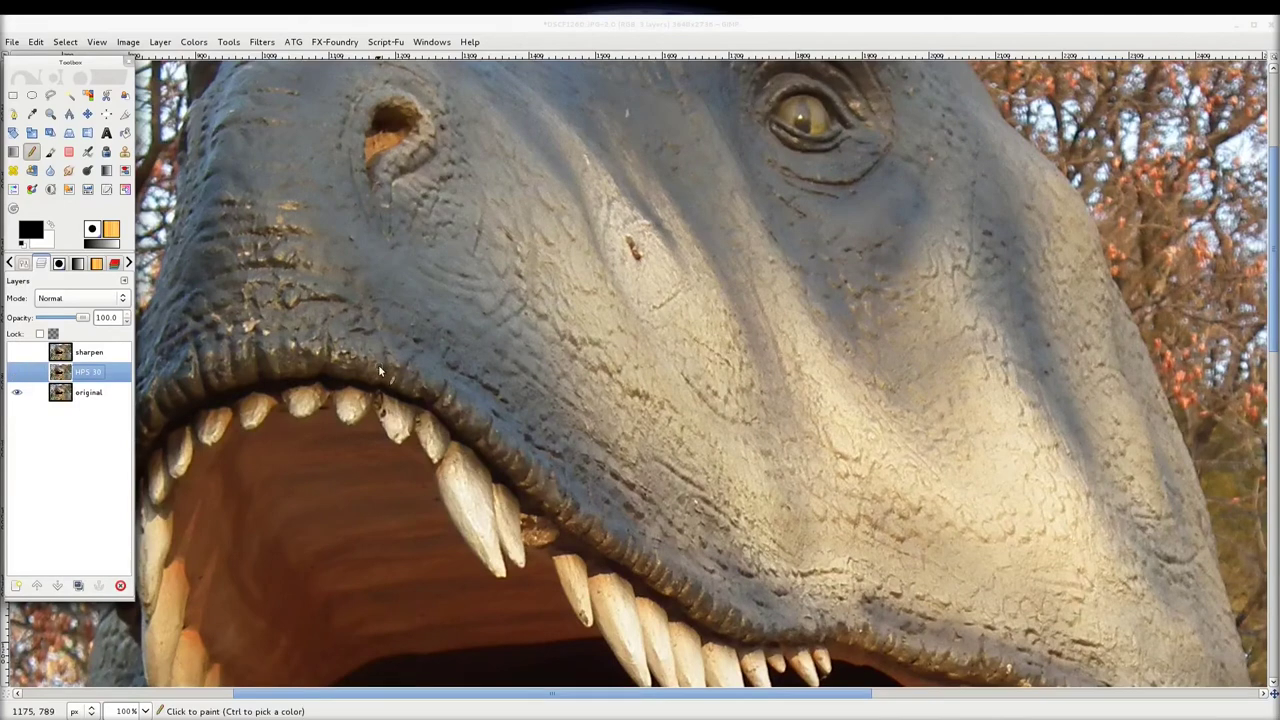
left_click(18, 372)
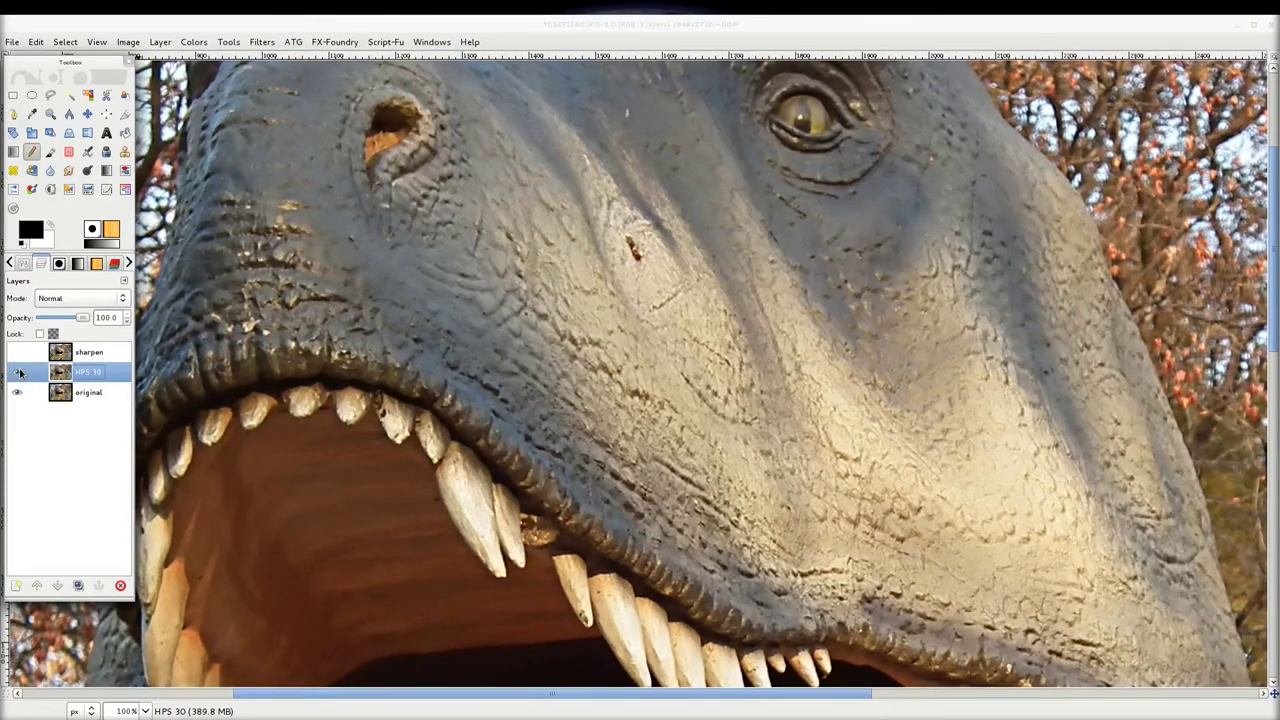
left_click(17, 353)
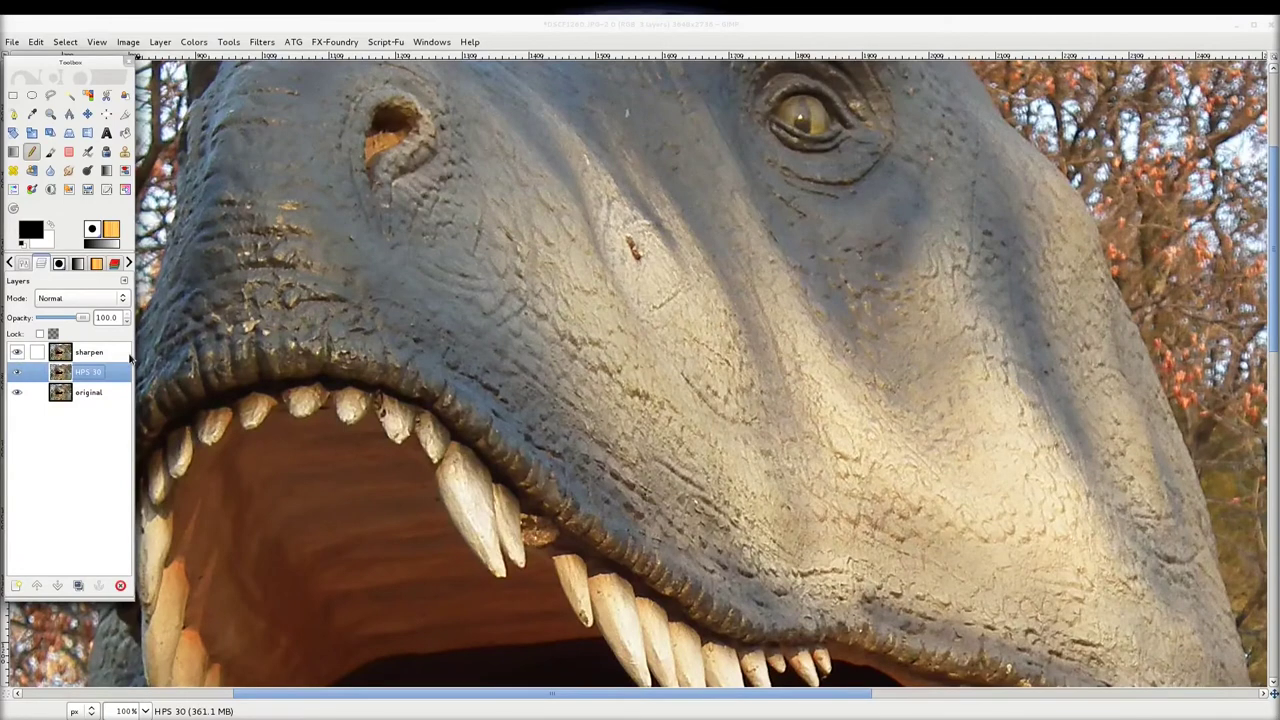
left_click(18, 354)
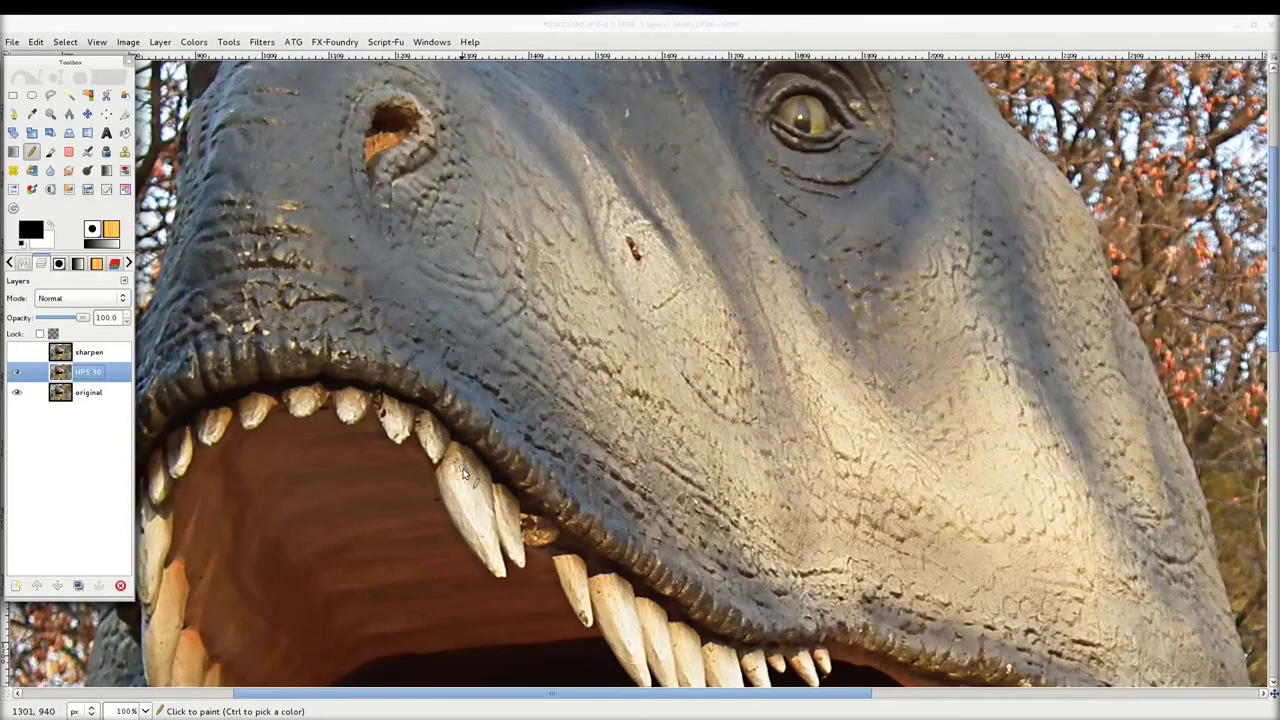
Pan across the teeth close-up and compare the sharpen layer on and off
scroll(465, 440, "down", 2)
left_click_drag(465, 440, 473, 398)
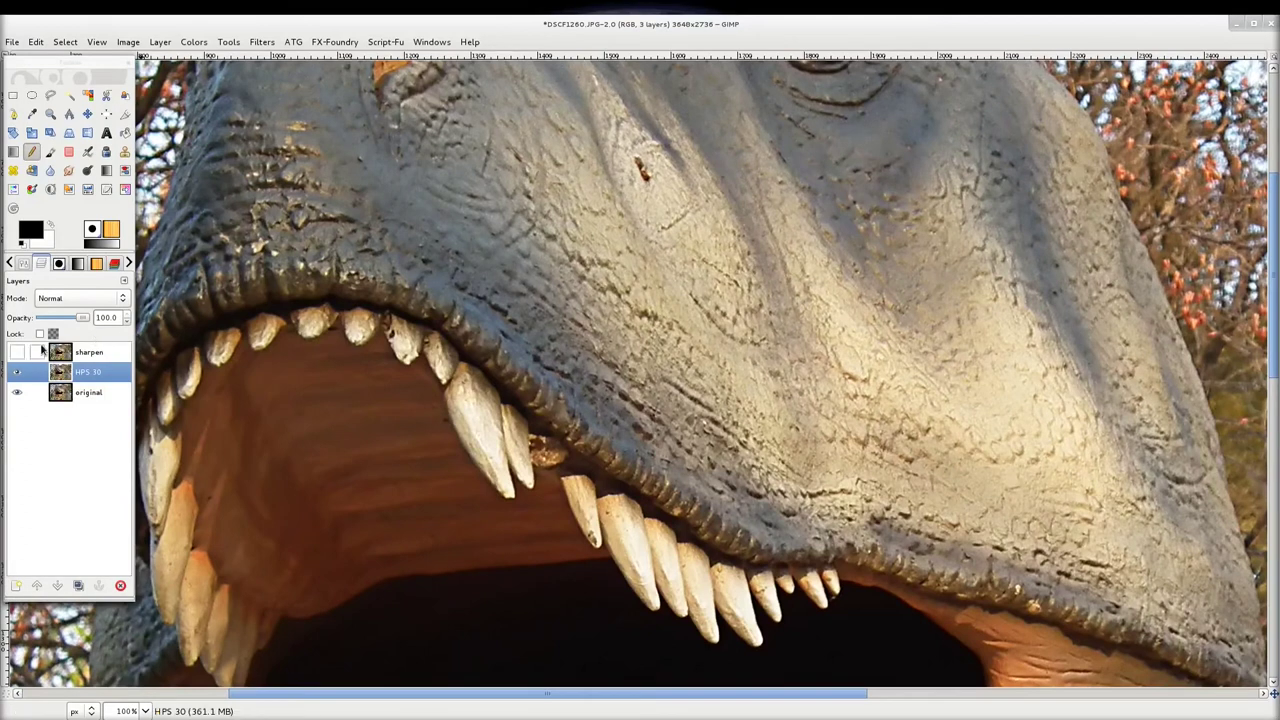
scroll(400, 195, "up", 4)
scroll(380, 357, "up", 1)
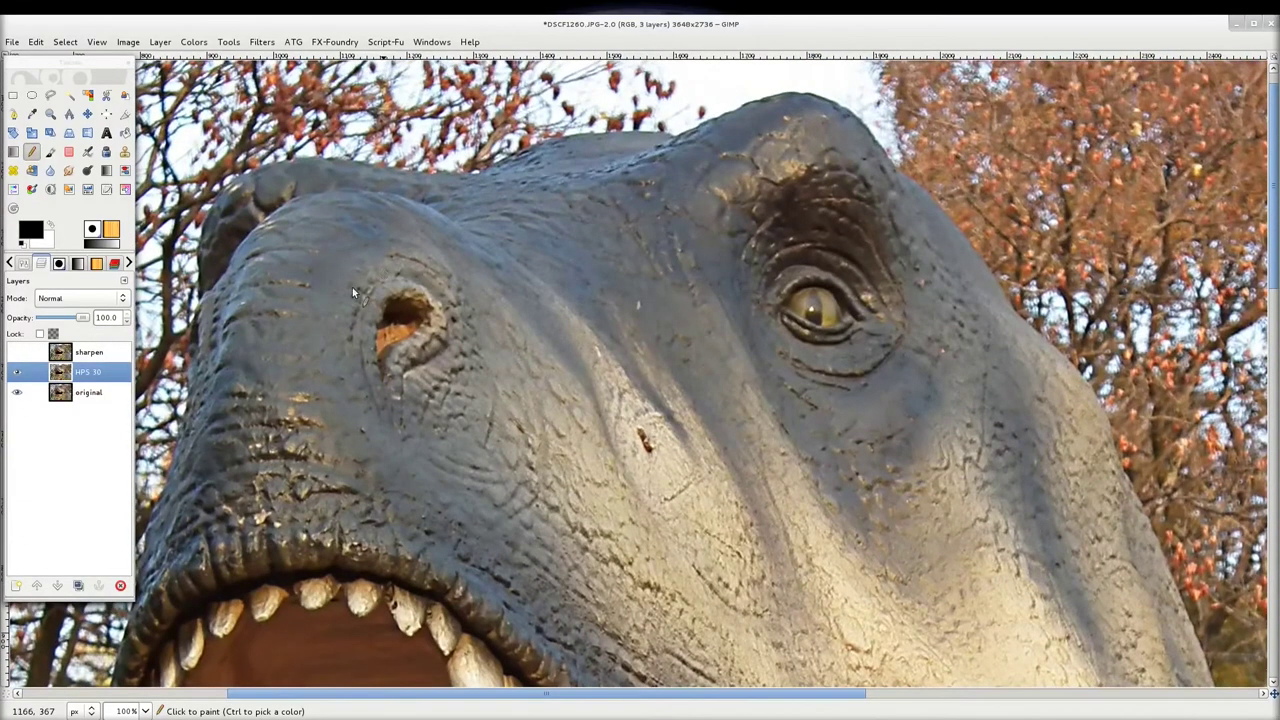
left_click(16, 355)
left_click(16, 352)
left_click(16, 352)
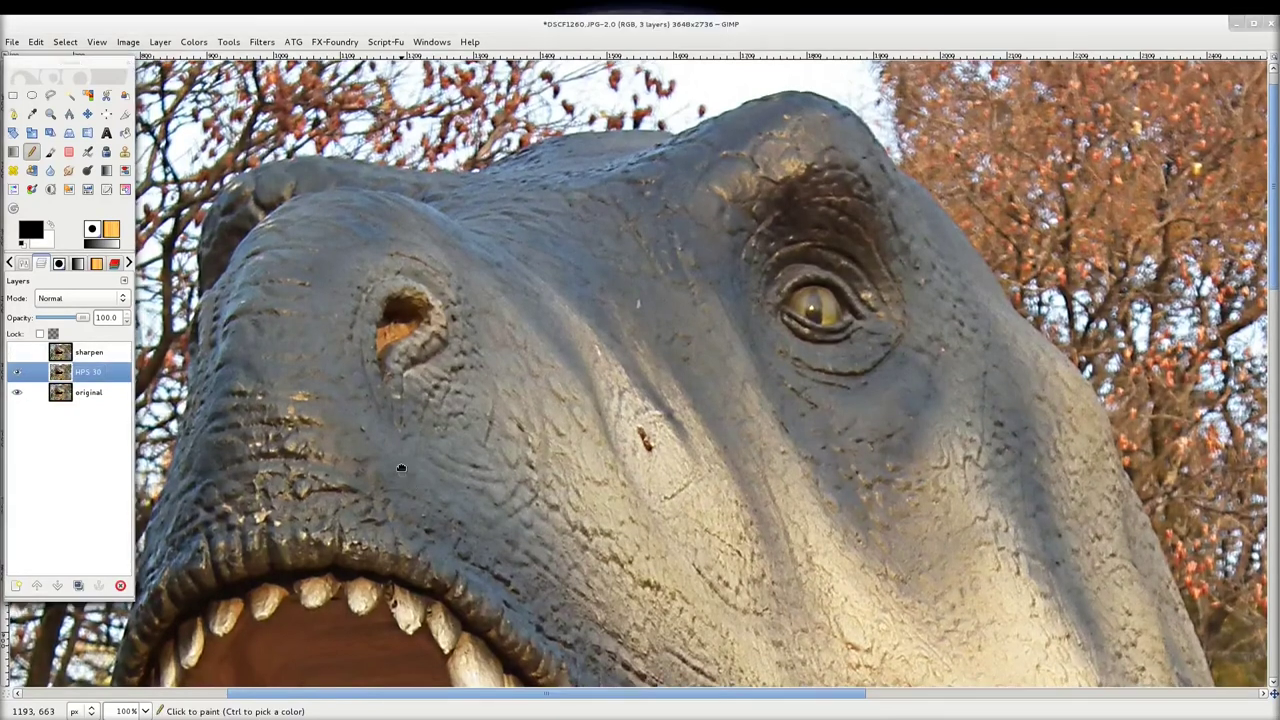
Hide both sharpen and HPS 30 after comparing, and select the original layer
scroll(400, 467, "down", 4)
scroll(395, 430, "down", 1)
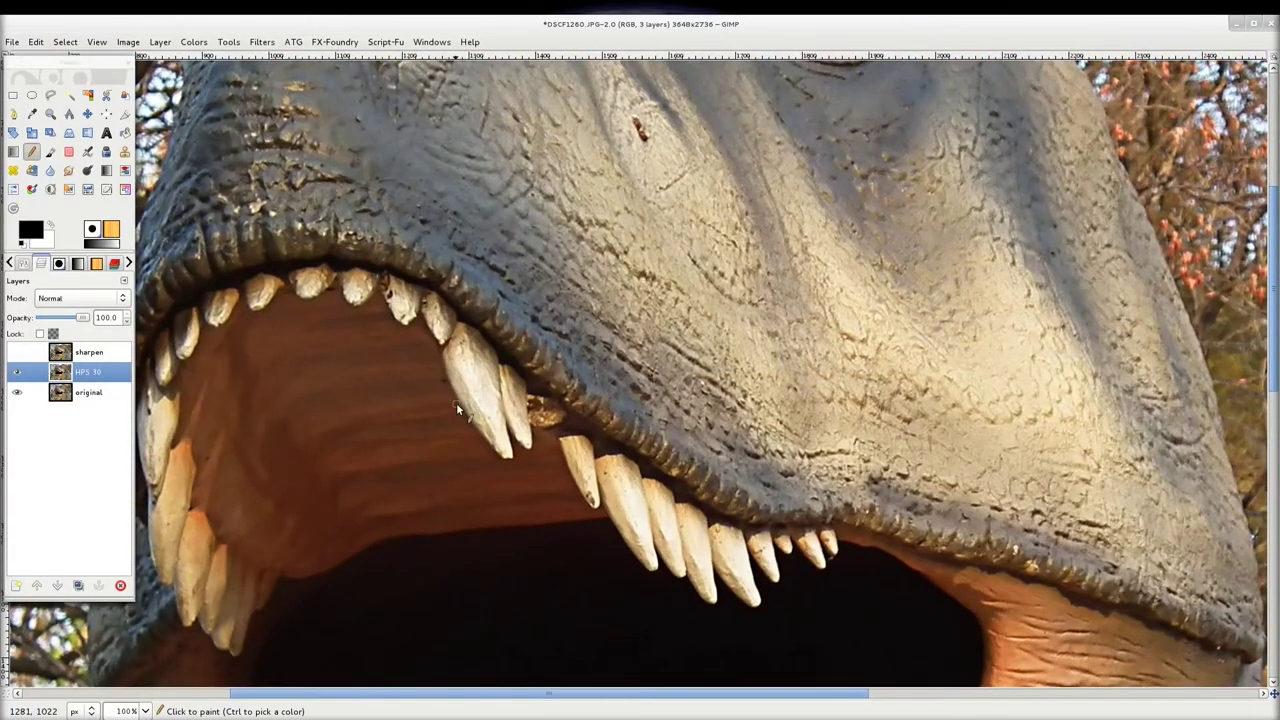
left_click(16, 354)
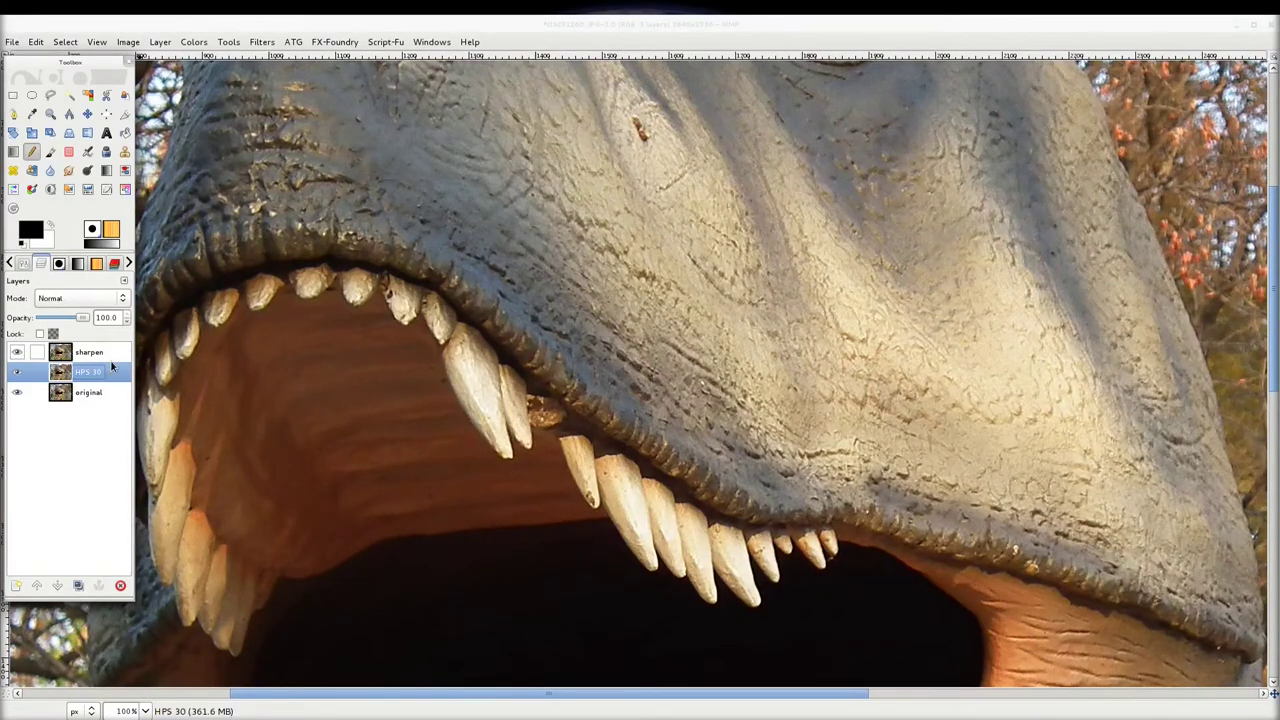
left_click(16, 352)
left_click(18, 370)
left_click(19, 373)
left_click(60, 392)
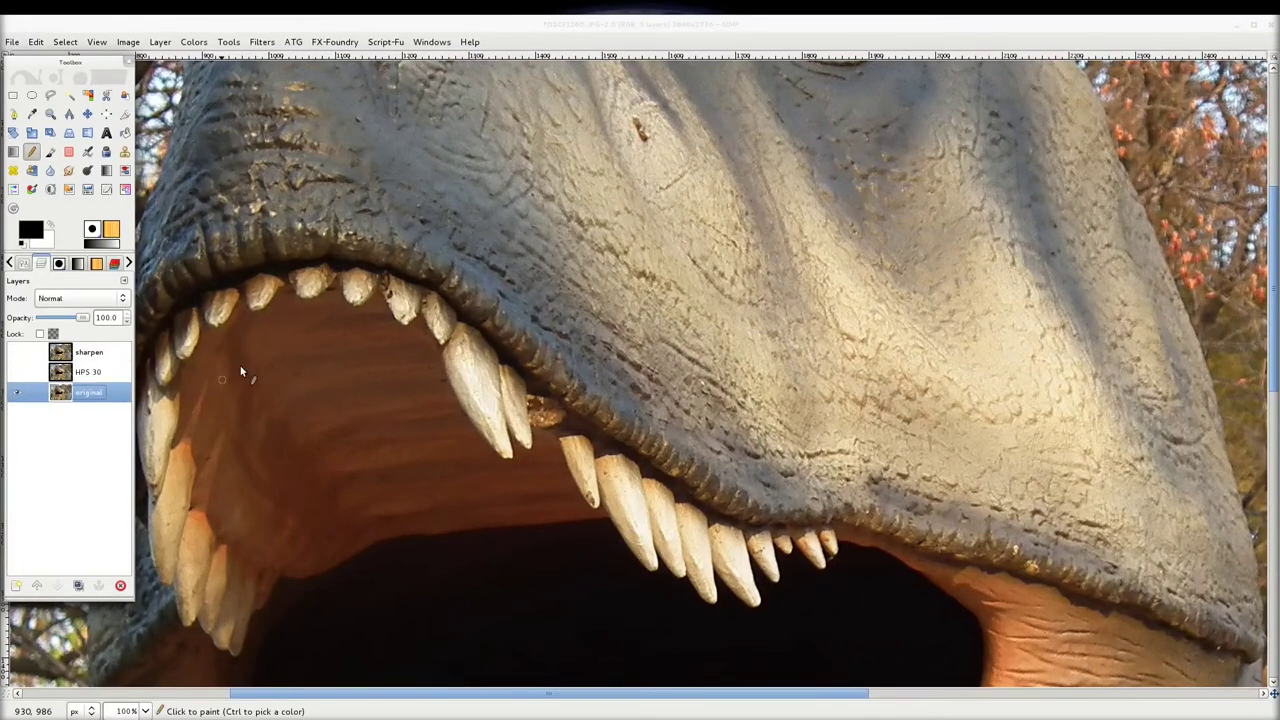
Run High Pass Sharpening on the original layer with radius 10
left_click(262, 42)
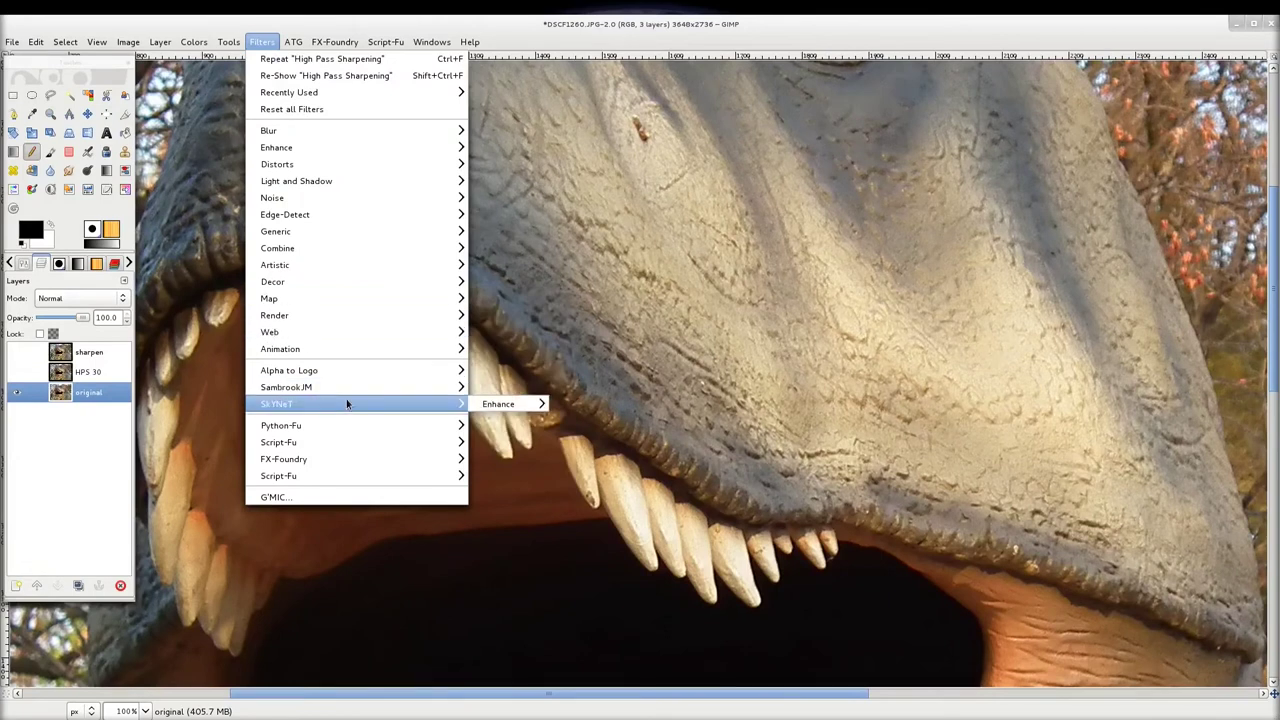
left_click(616, 401)
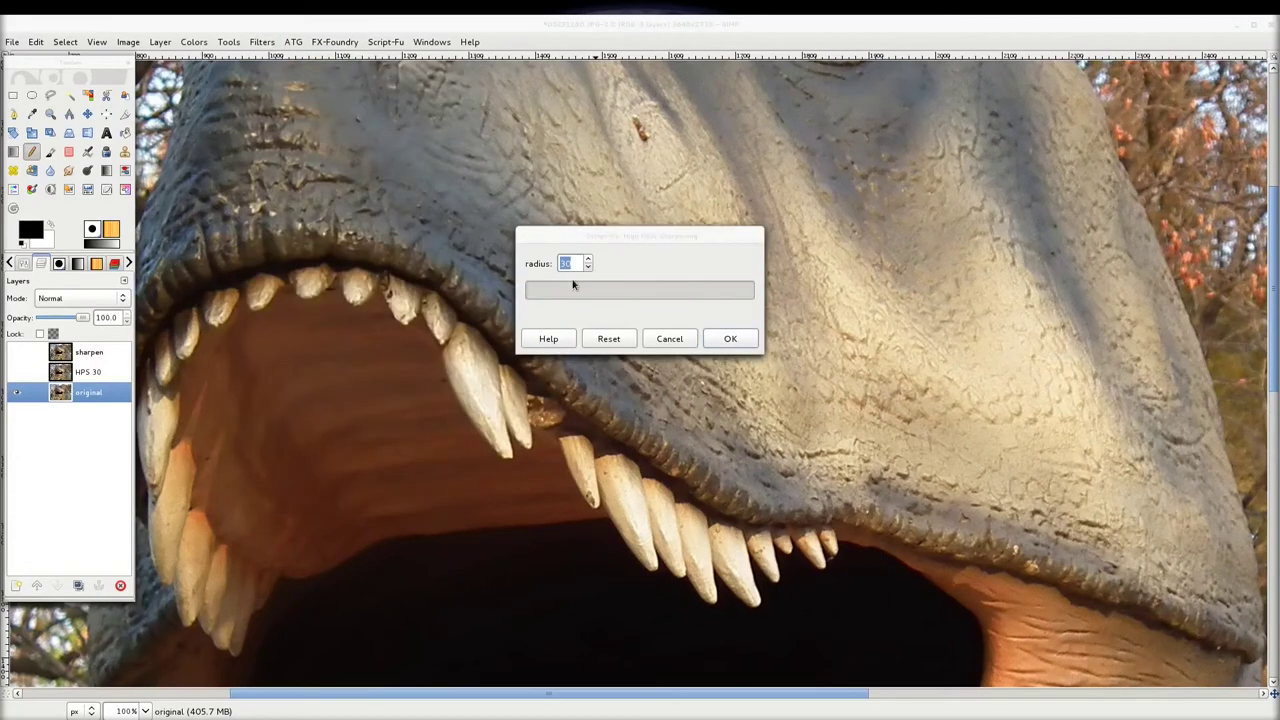
type("10")
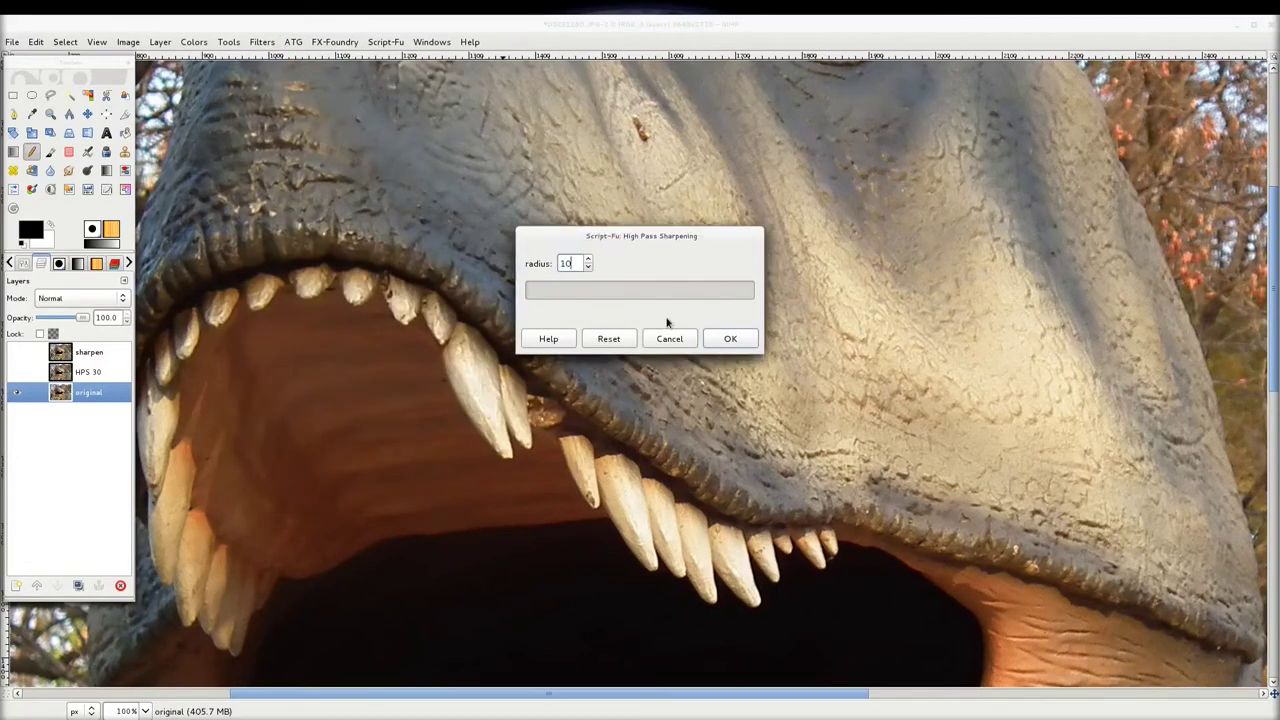
left_click(735, 340)
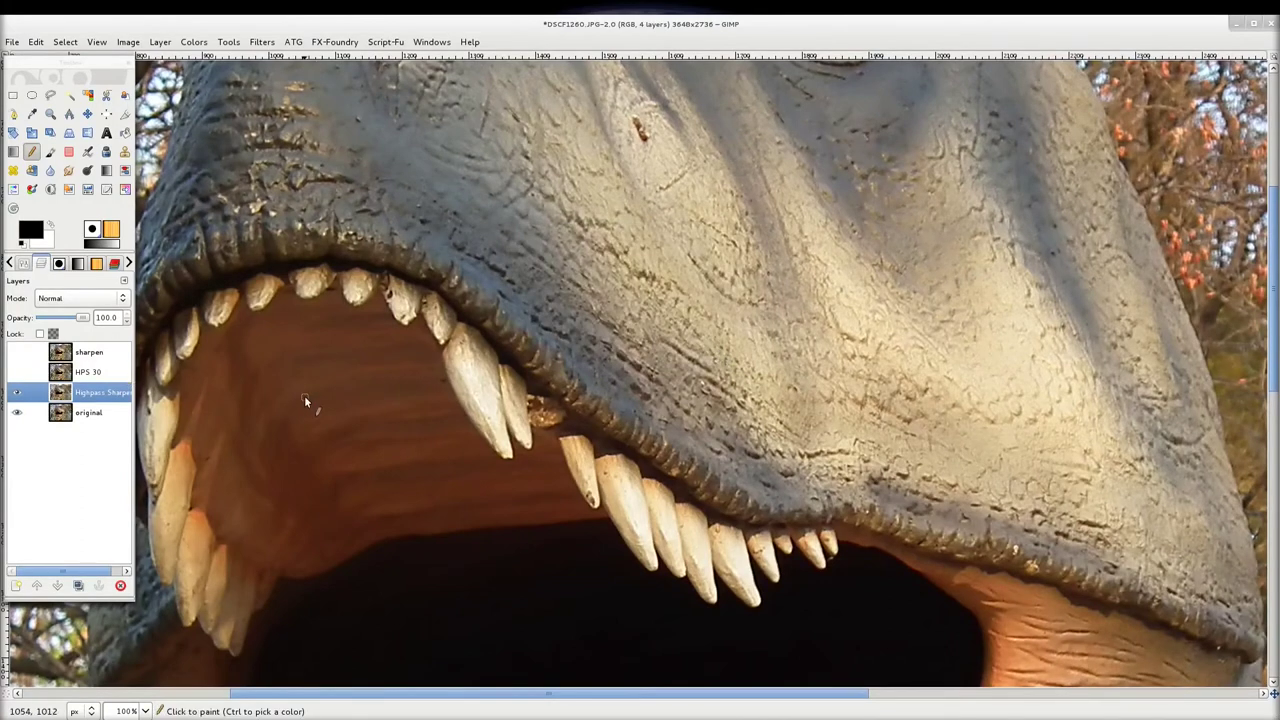
Rename the new radius-10 sharpening layer to 'HPS 10'
left_click(97, 399)
double_click(97, 399)
type("HPS 10")
key("Return")
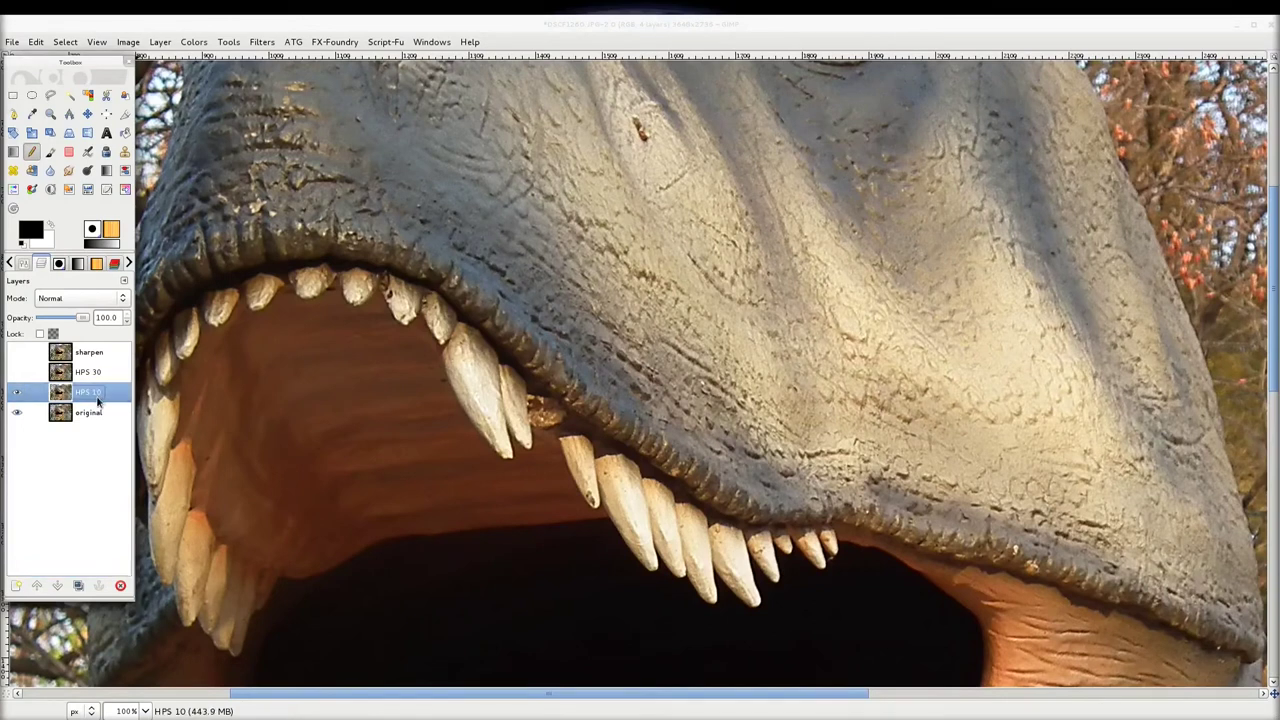
Compare the effect of the HPS 30 and sharpen layers by toggling their visibility
left_click(17, 373)
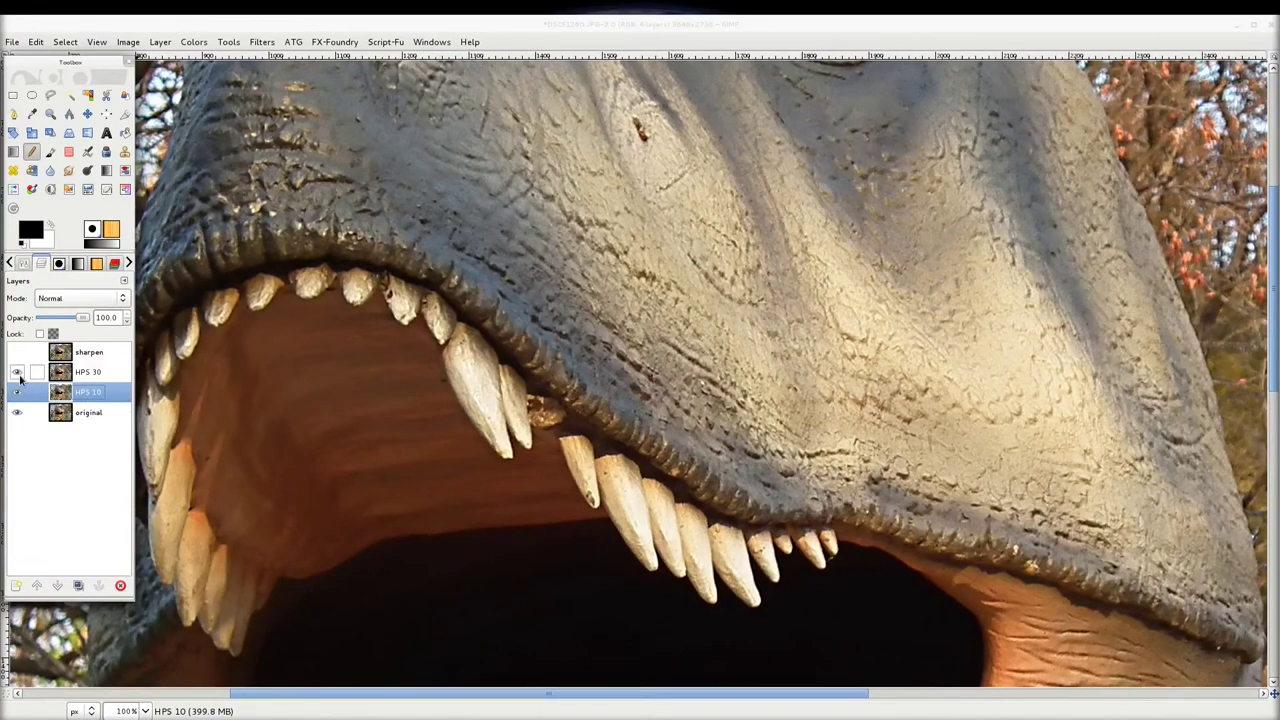
left_click(17, 373)
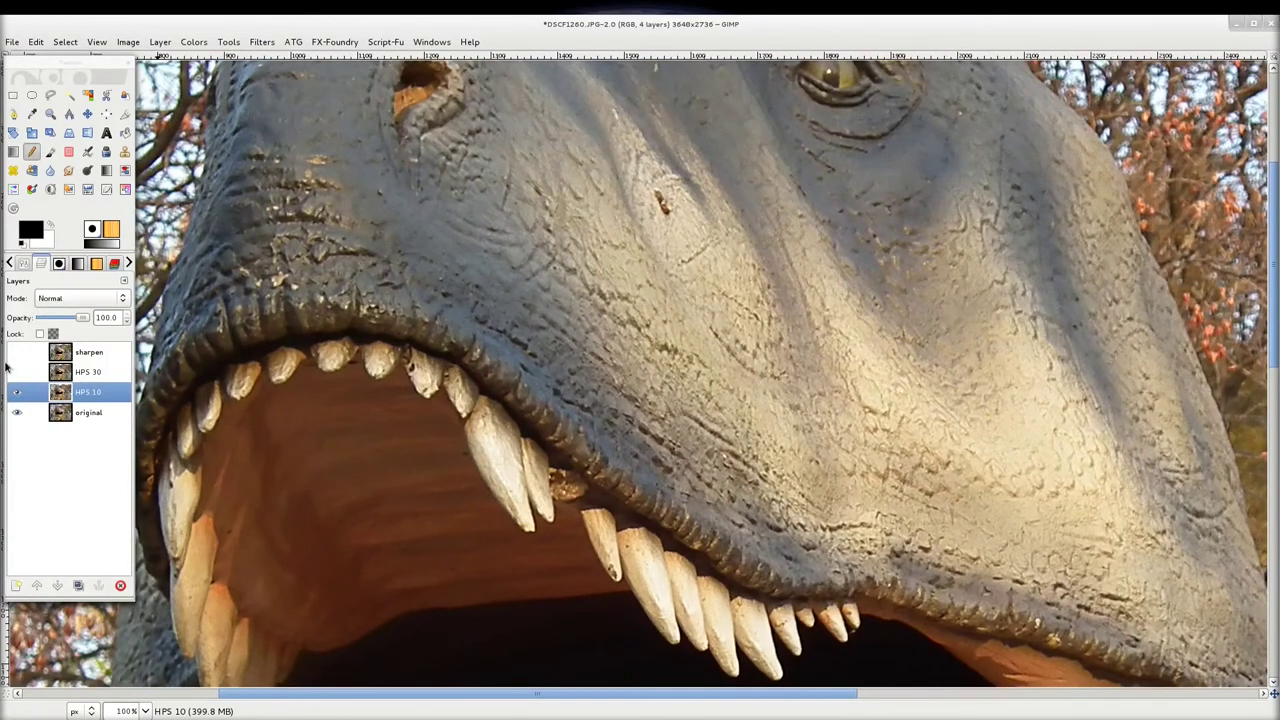
left_click(16, 371)
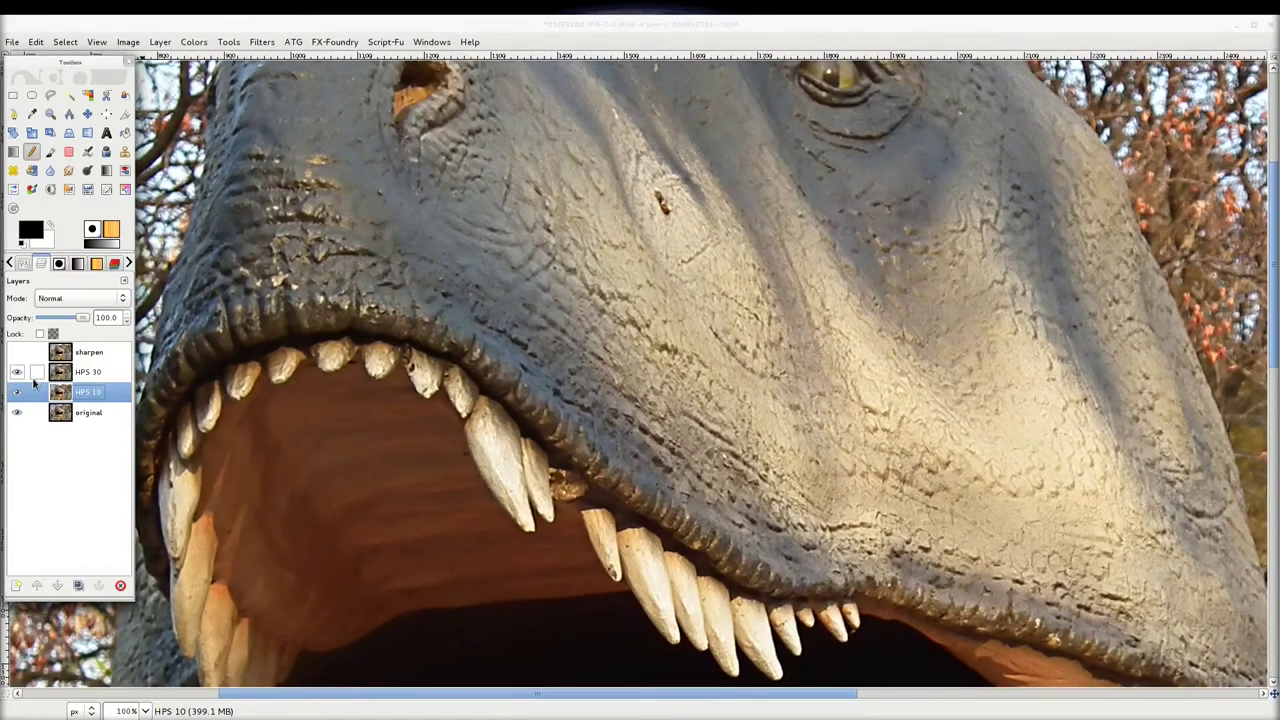
left_click(16, 371)
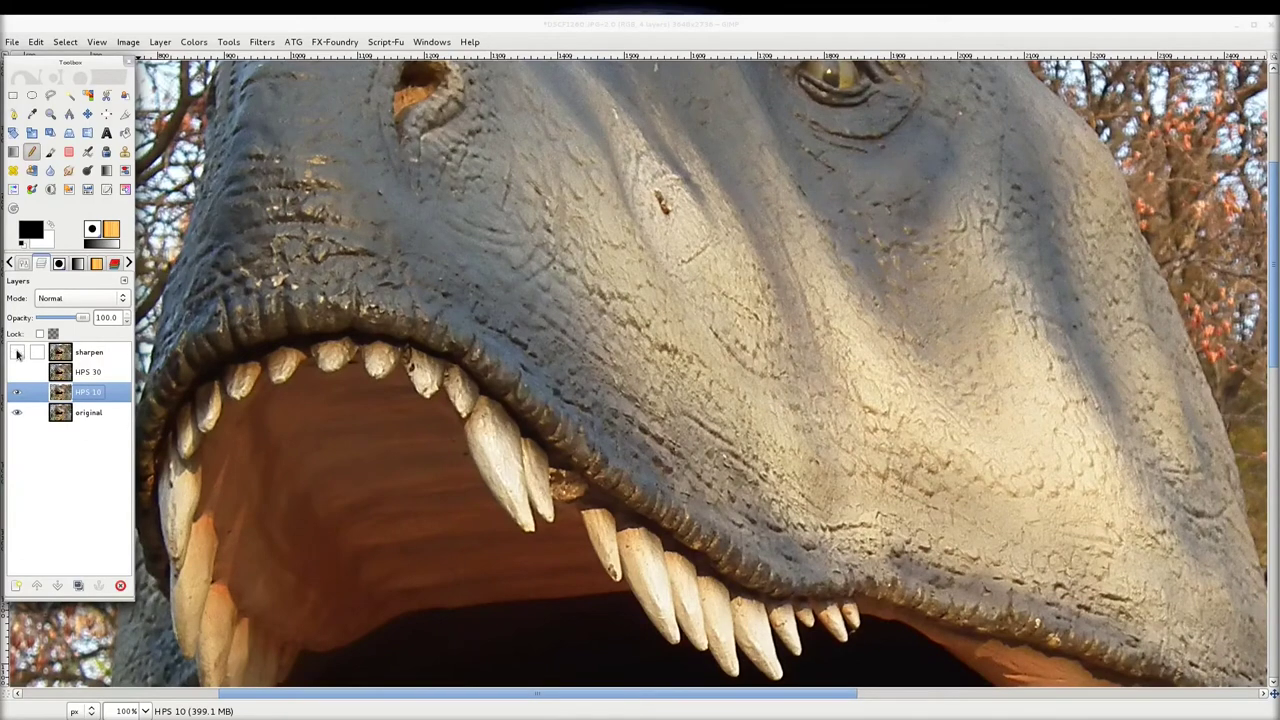
left_click(17, 354)
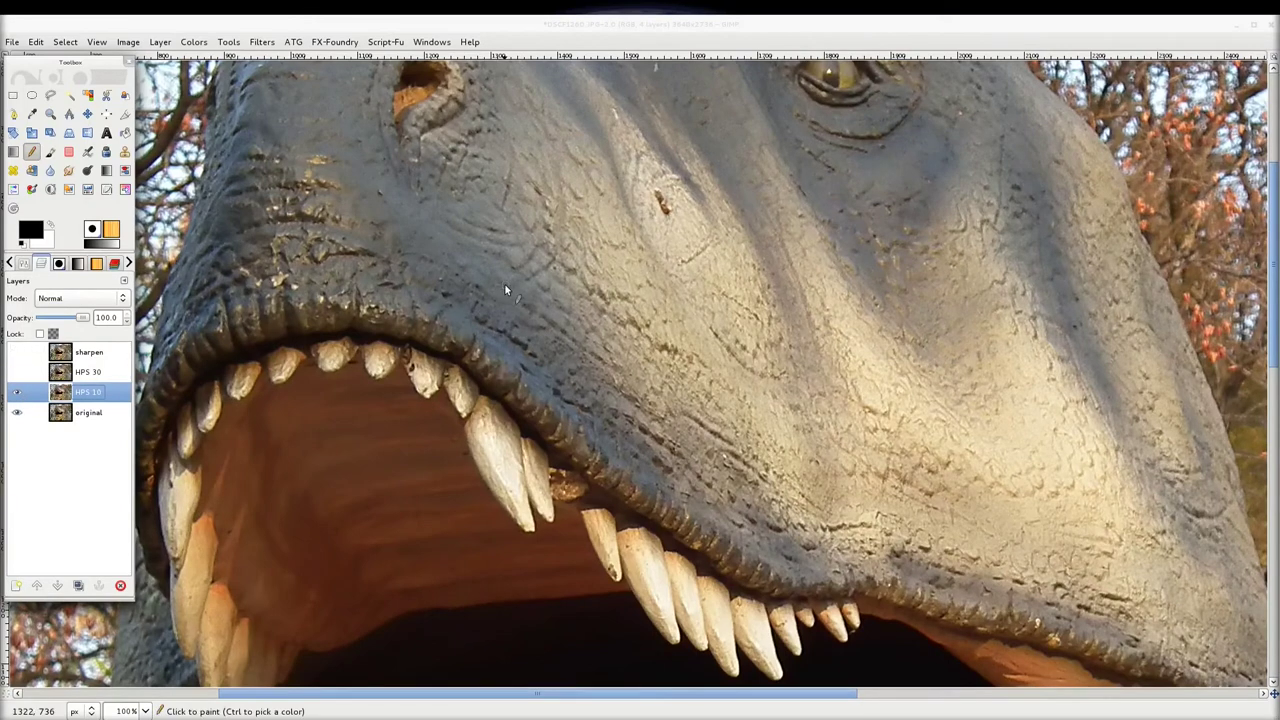
Check HPS 10 on and off, then make all four layers visible
left_click(19, 396)
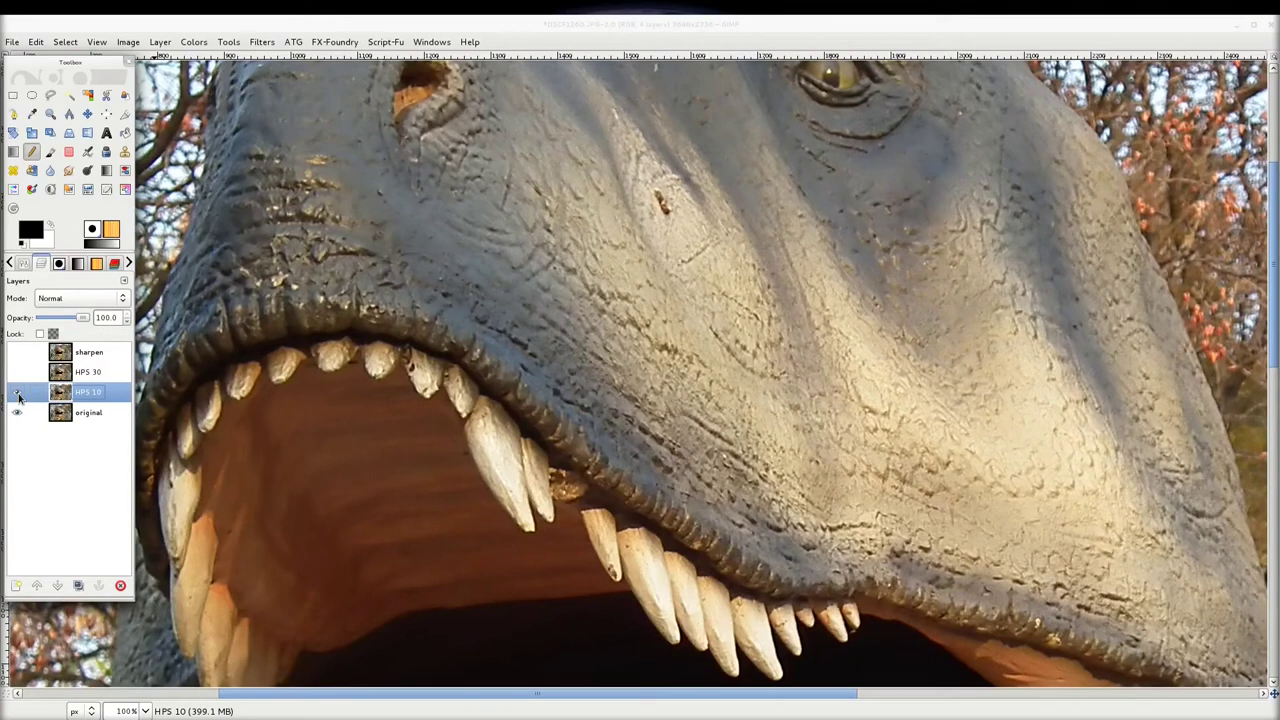
left_click(17, 394)
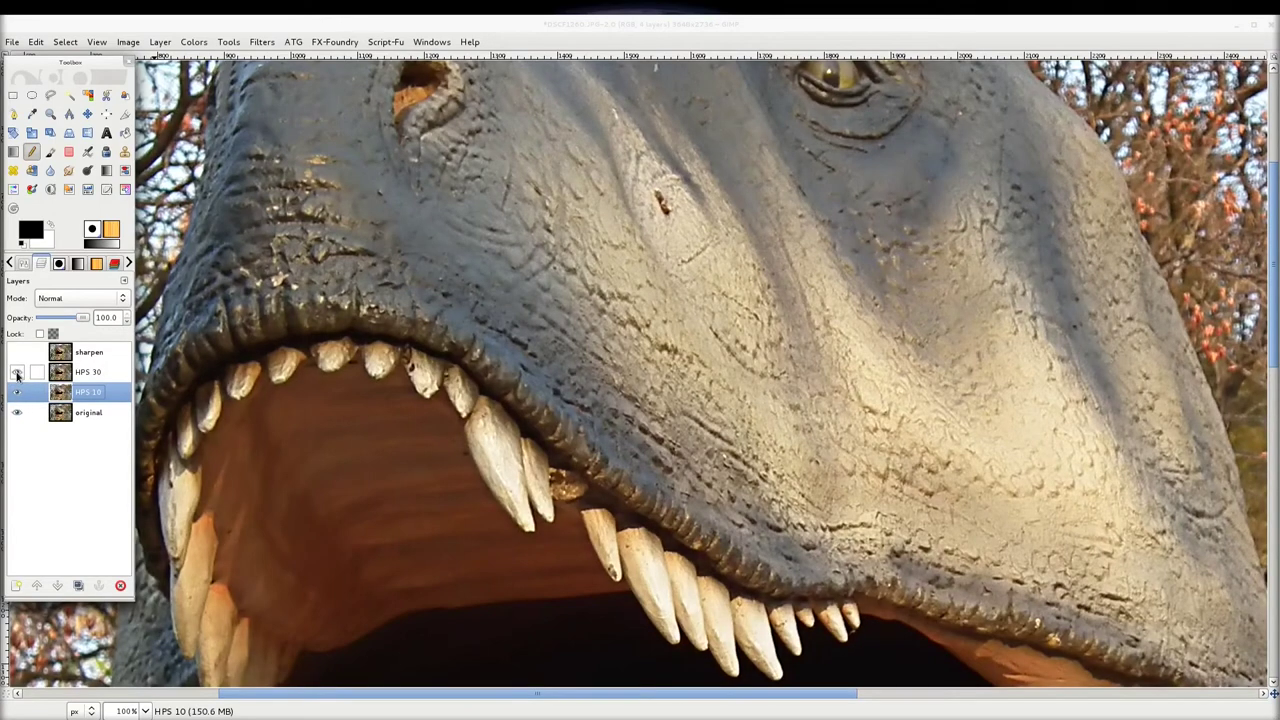
left_click(17, 372)
left_click(17, 354)
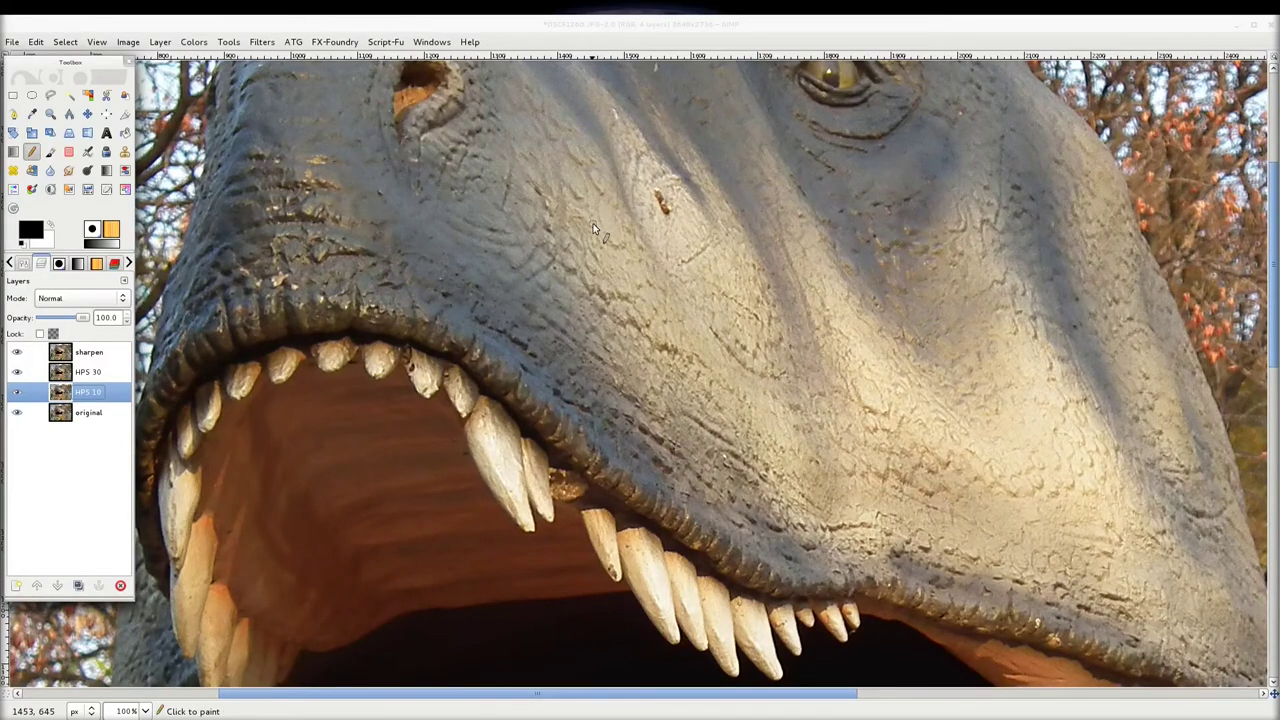
Zoom out to 33.3% for the whole dinosaur and hide the sharpen layer
scroll(593, 223, "down", 1, "ctrl")
scroll(593, 223, "down", 1, "ctrl")
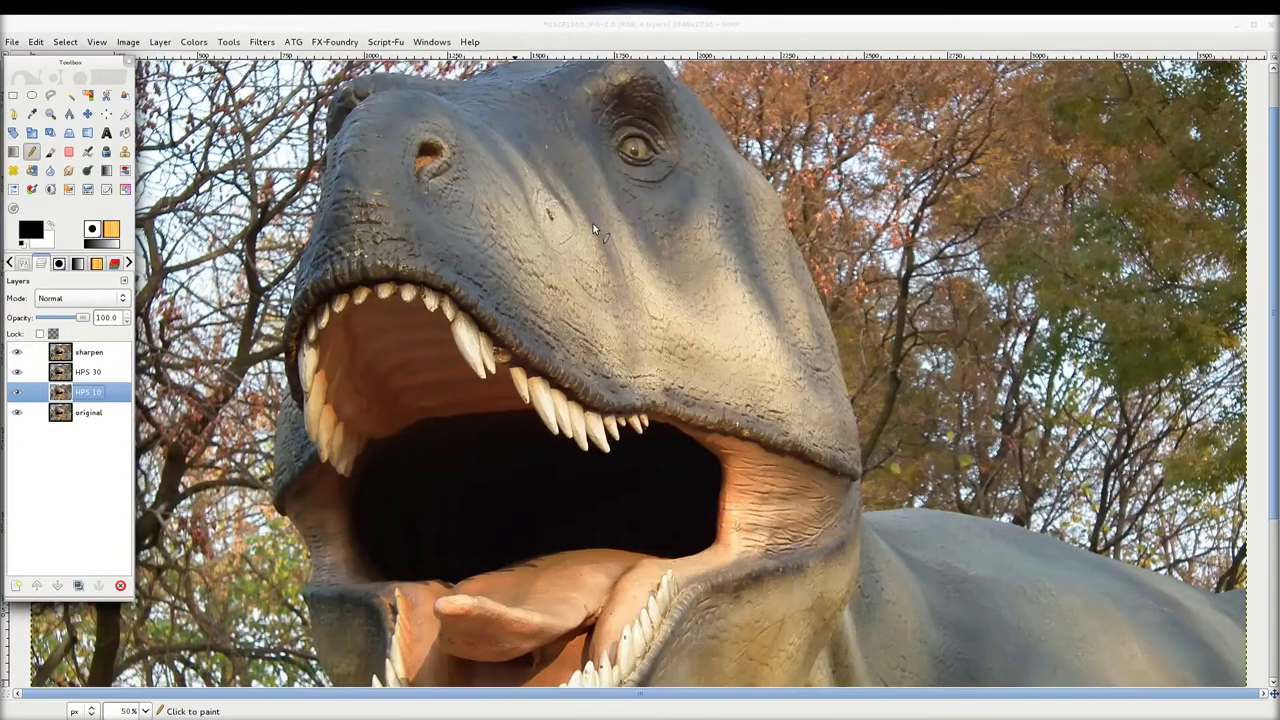
scroll(593, 223, "down", 1, "ctrl")
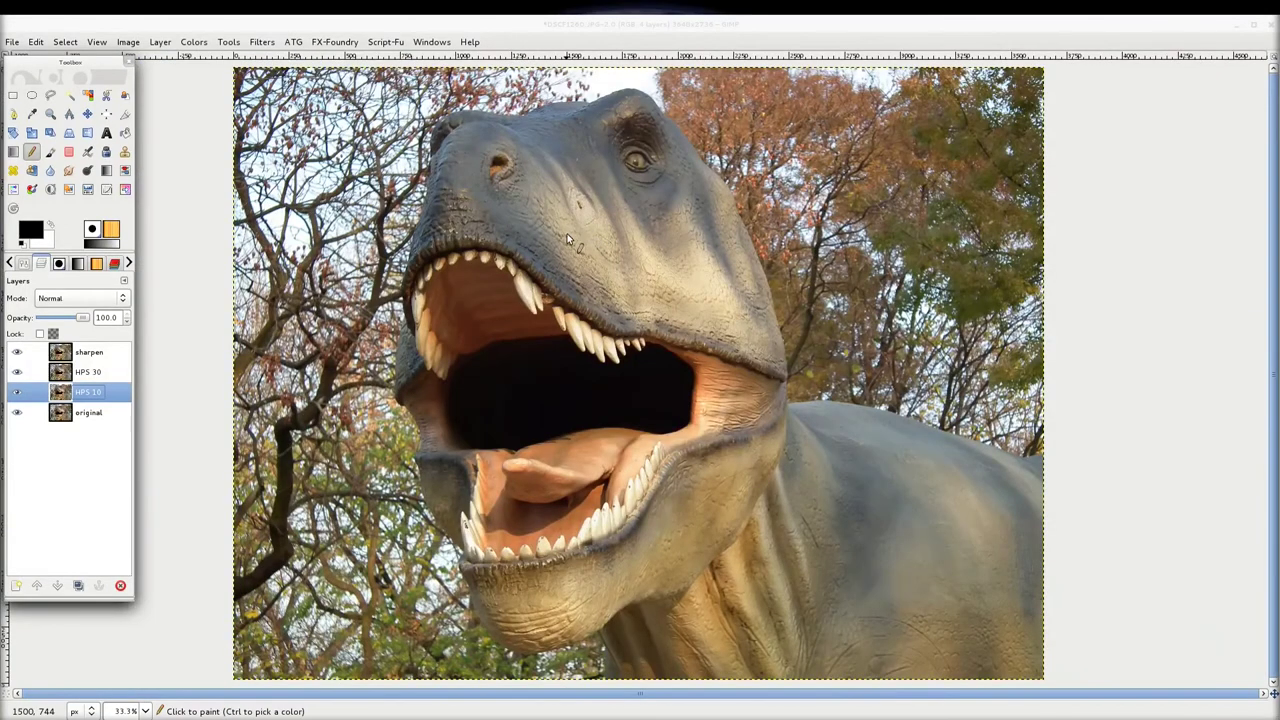
left_click(16, 392)
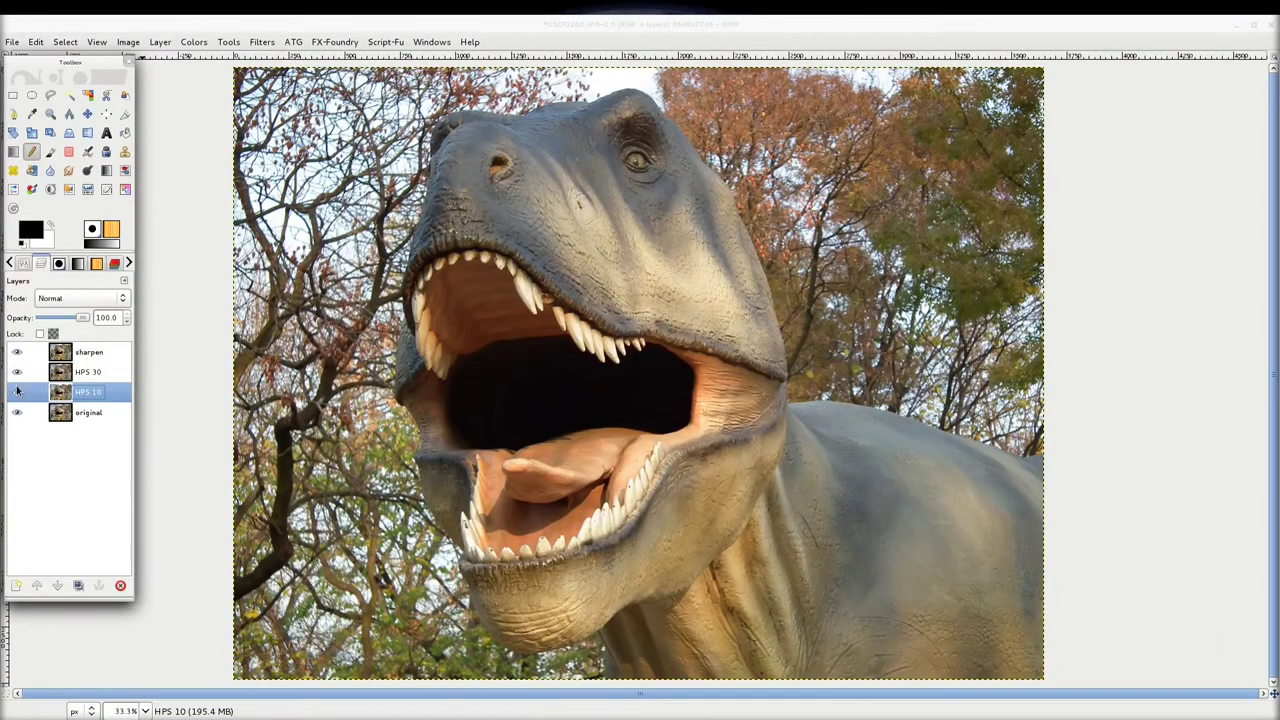
left_click(17, 353)
Compare HPS 30 repeatedly on and off, ending with HPS 30 shown and sharpen hidden
left_click(17, 372)
left_click(17, 372)
left_click(17, 372)
left_click(17, 372)
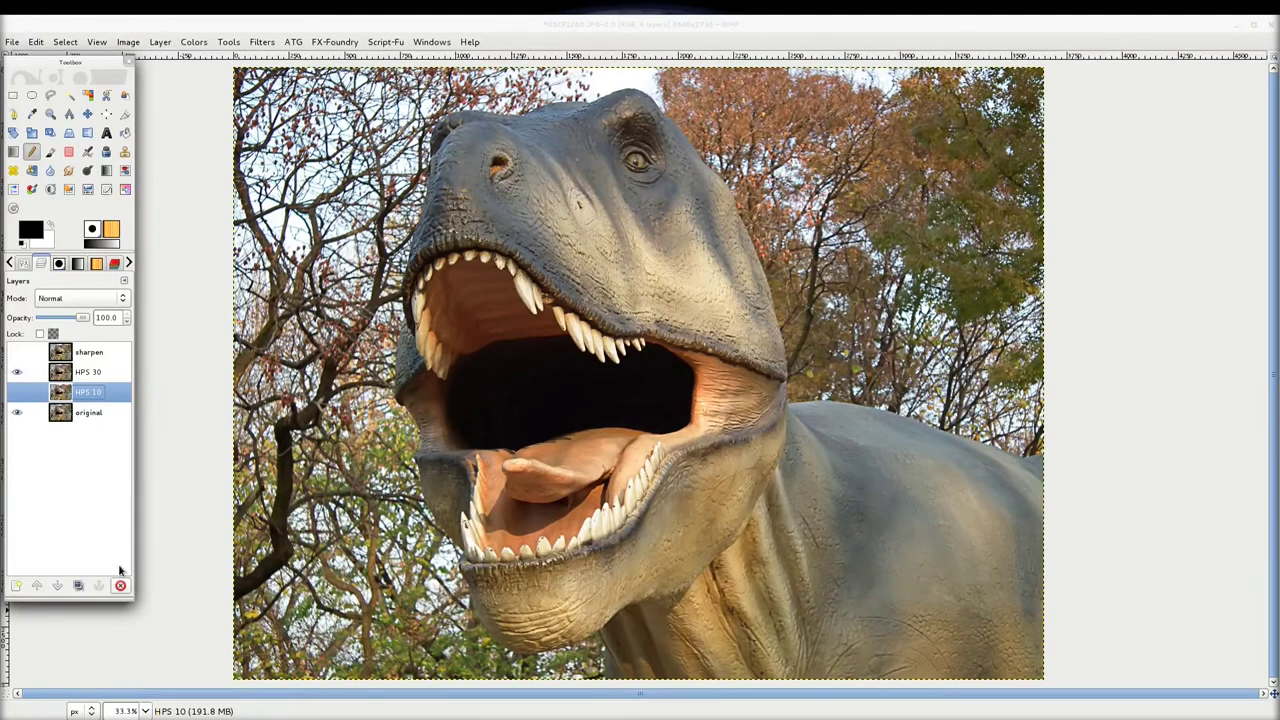
left_click(17, 372)
left_click(14, 376)
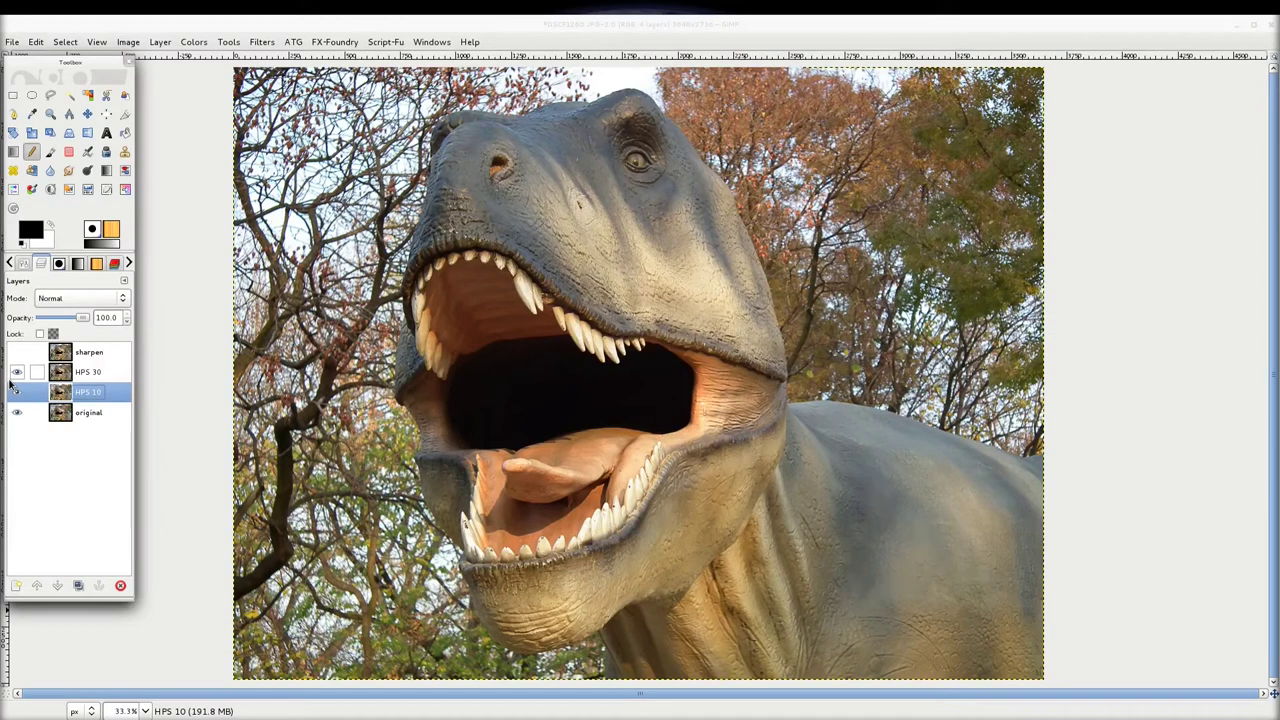
left_click(13, 377)
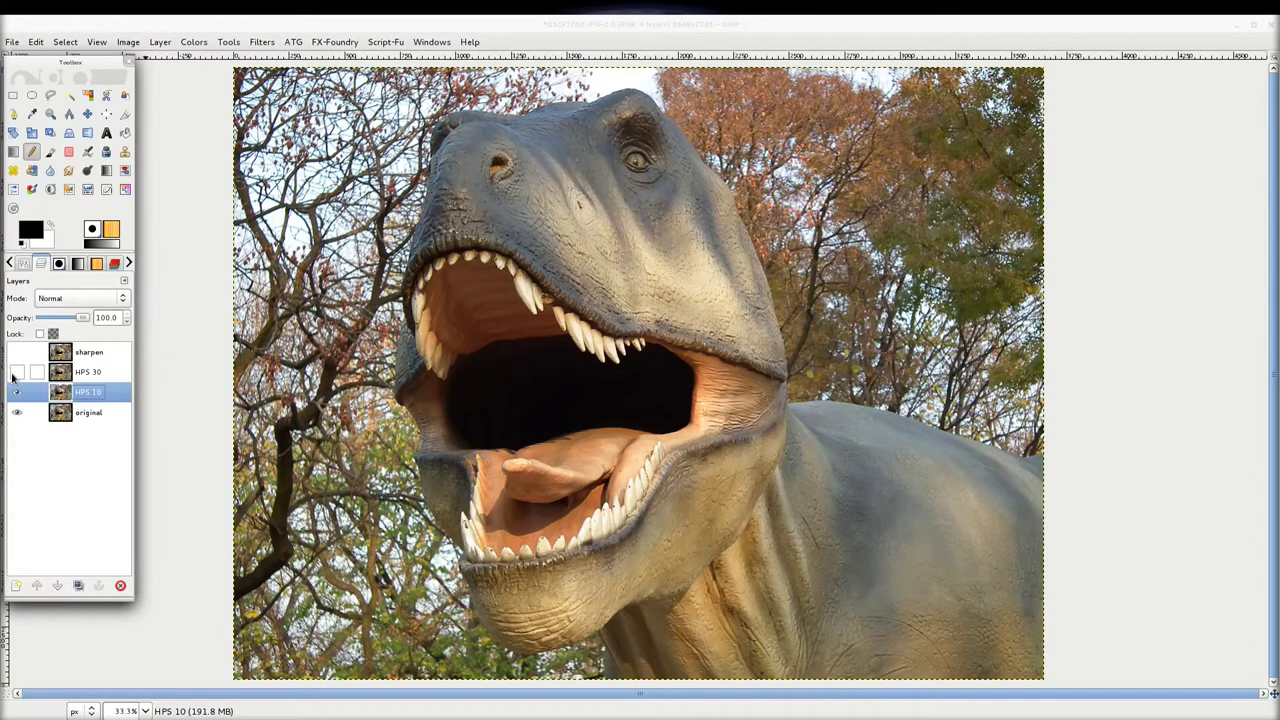
left_click(13, 377)
left_click(15, 355)
left_click(15, 357)
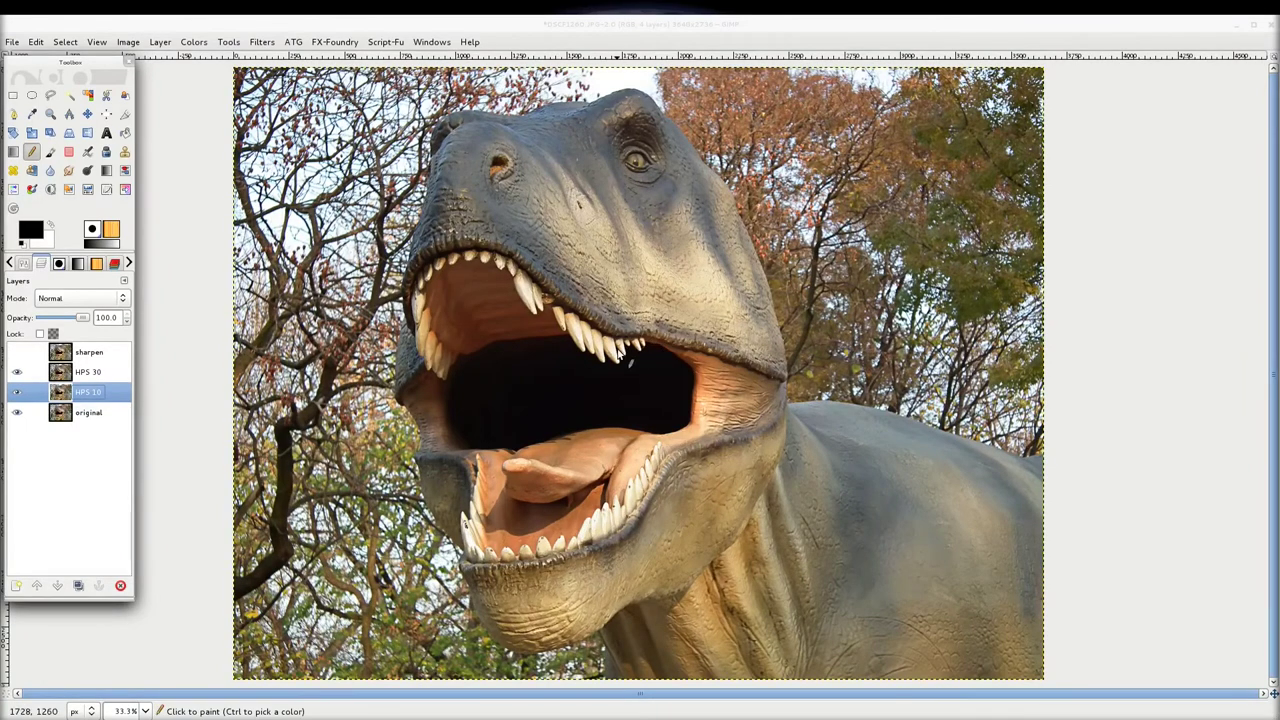
Zoom in to 100% on the dinosaur's snout
scroll(620, 350, "up", 1)
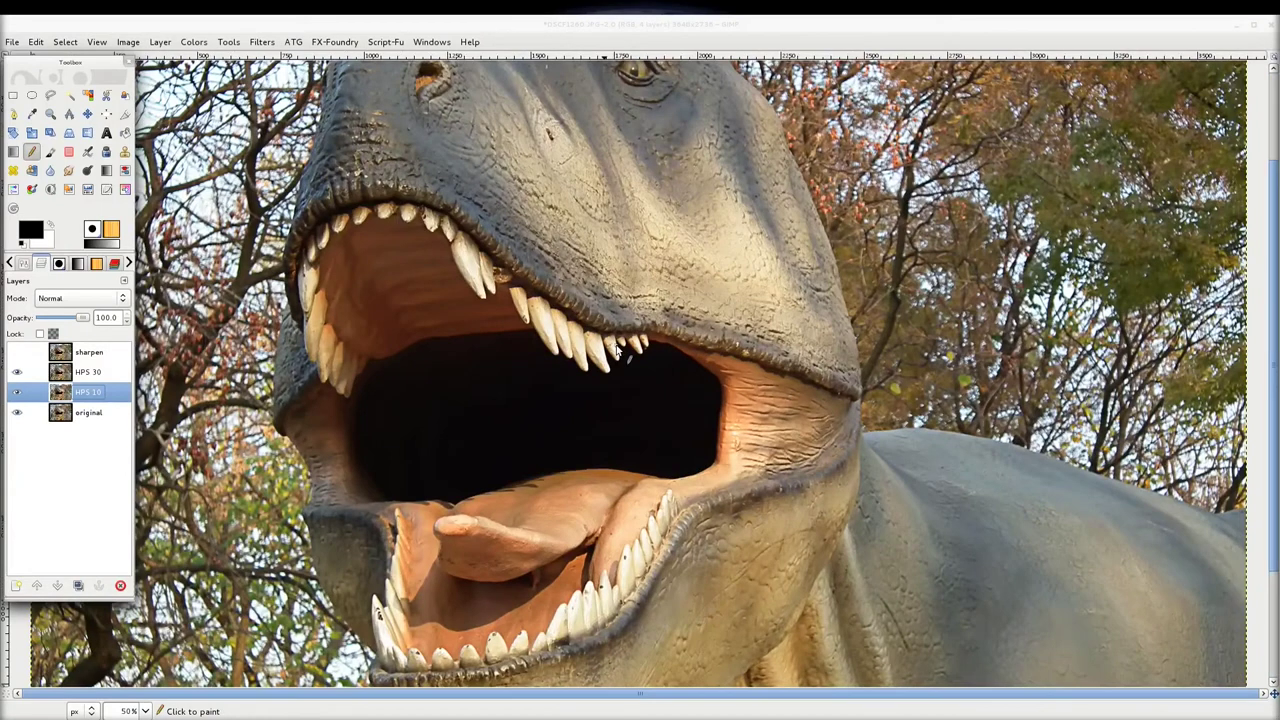
scroll(618, 350, "up", 1)
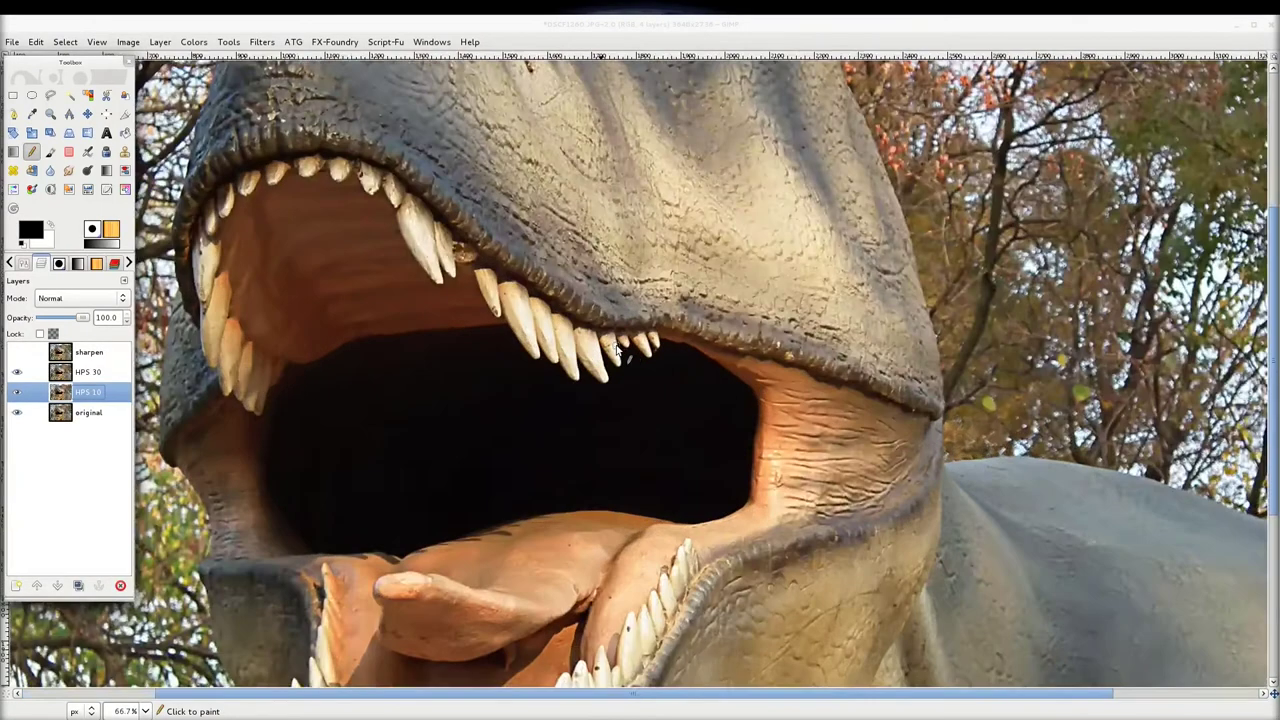
scroll(618, 350, "up", 1)
scroll(630, 380, "up", 2)
scroll(645, 410, "up", 3)
scroll(655, 436, "down", 1)
scroll(670, 400, "up", 5)
scroll(680, 380, "left", 5)
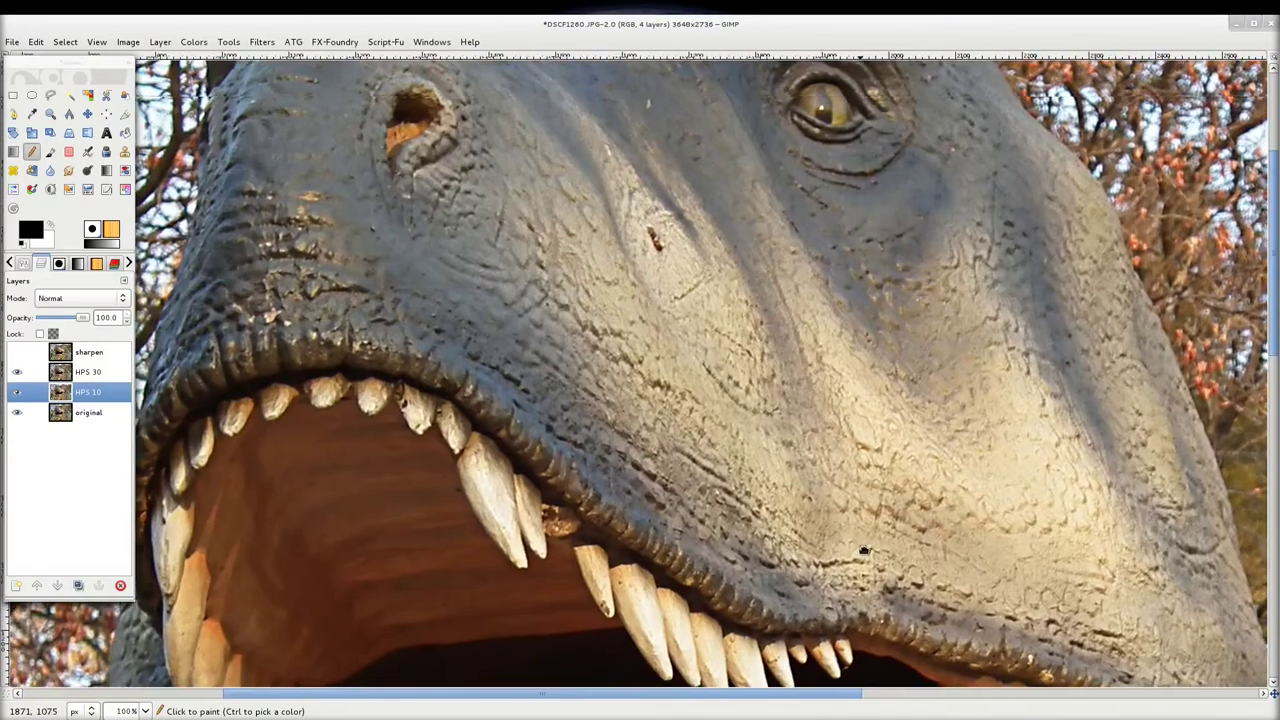
scroll(696, 304, "up", 1)
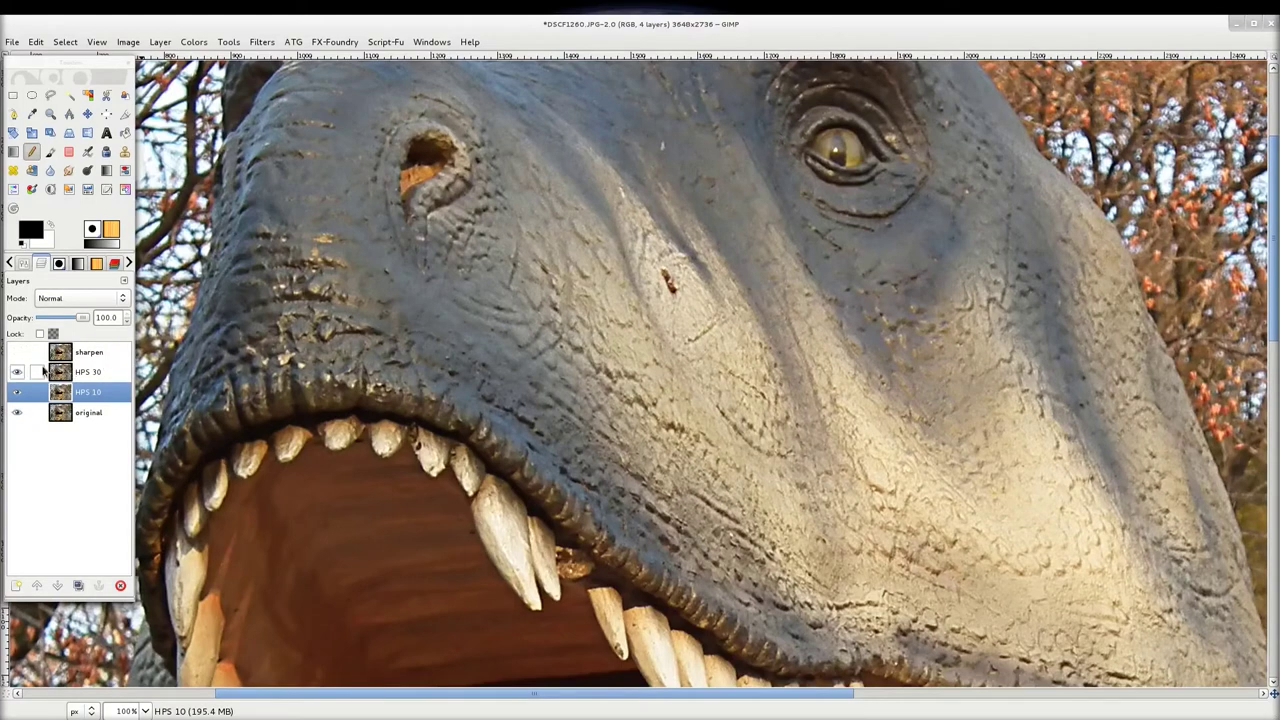
Compare HPS 30 and sharpen, leaving only HPS 10 over the original visible
left_click(17, 371)
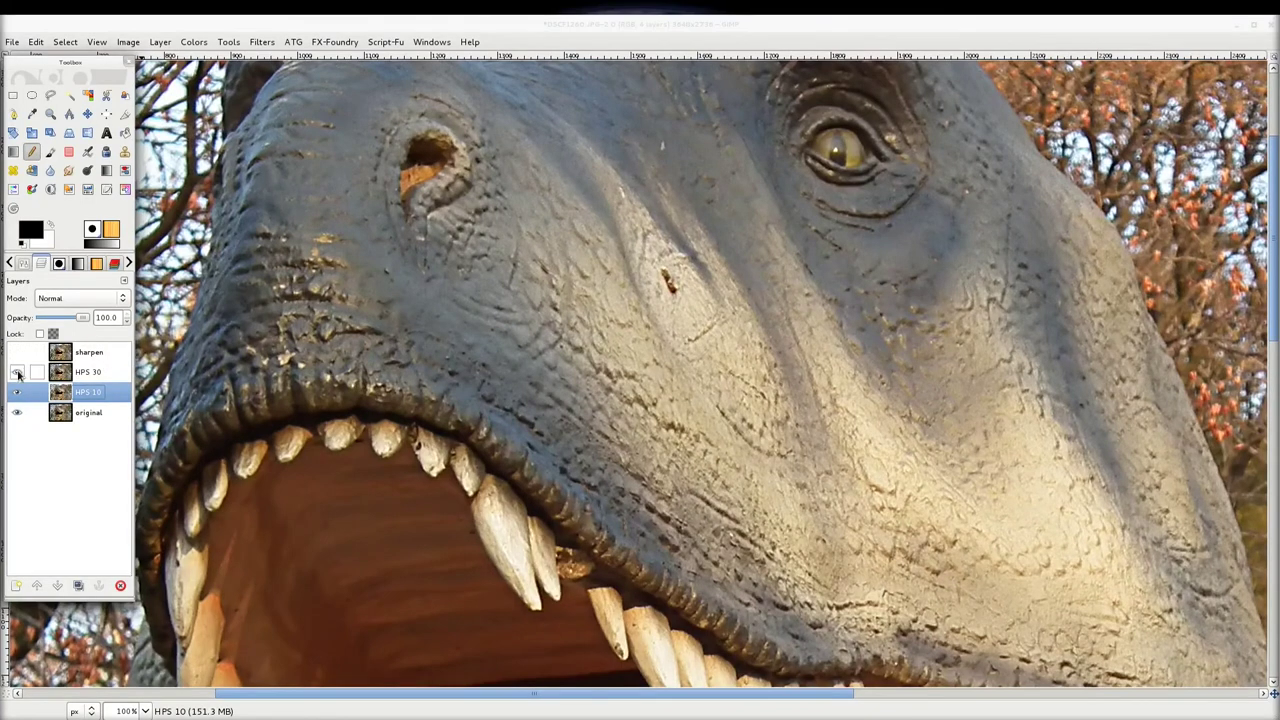
left_click(100, 371)
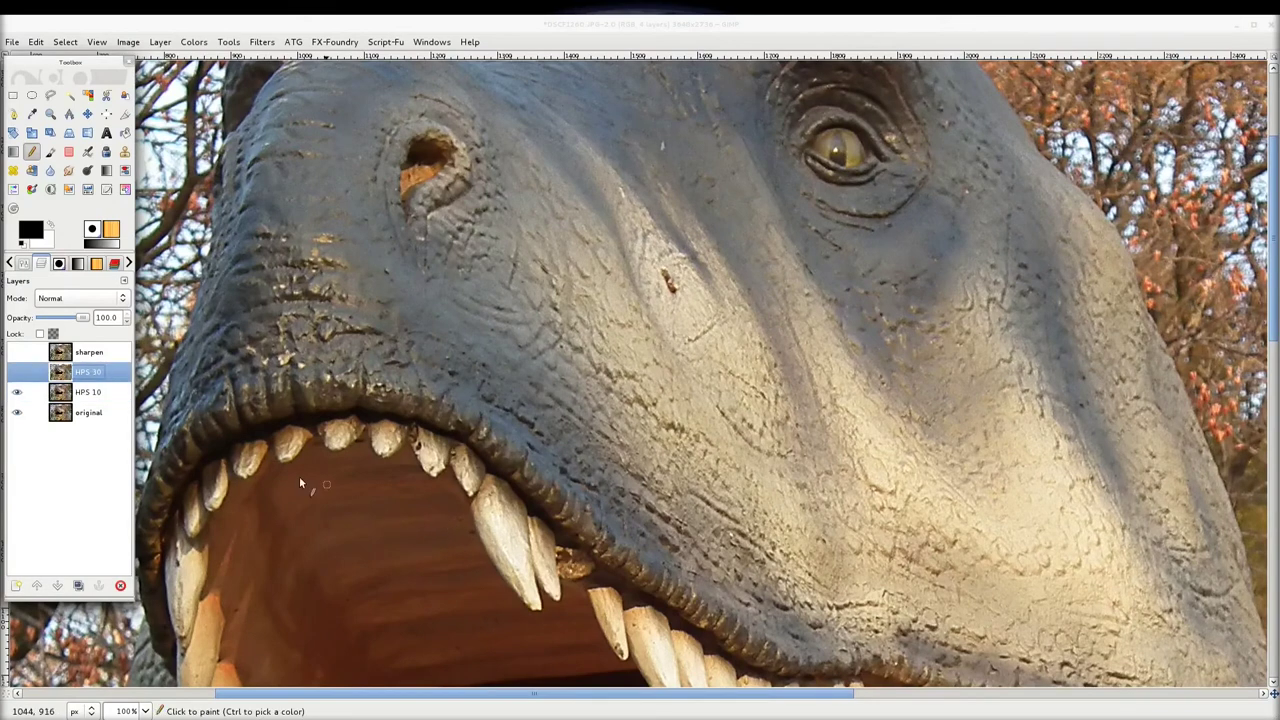
left_click(16, 374)
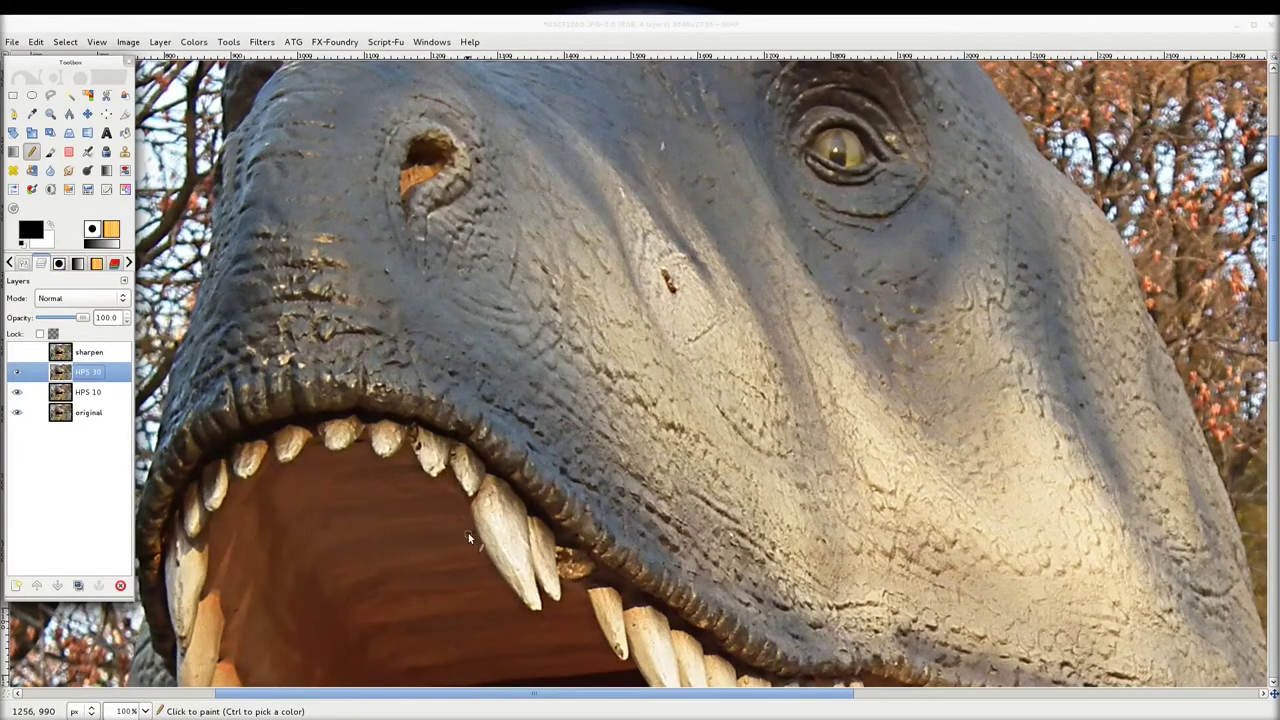
left_click(17, 353)
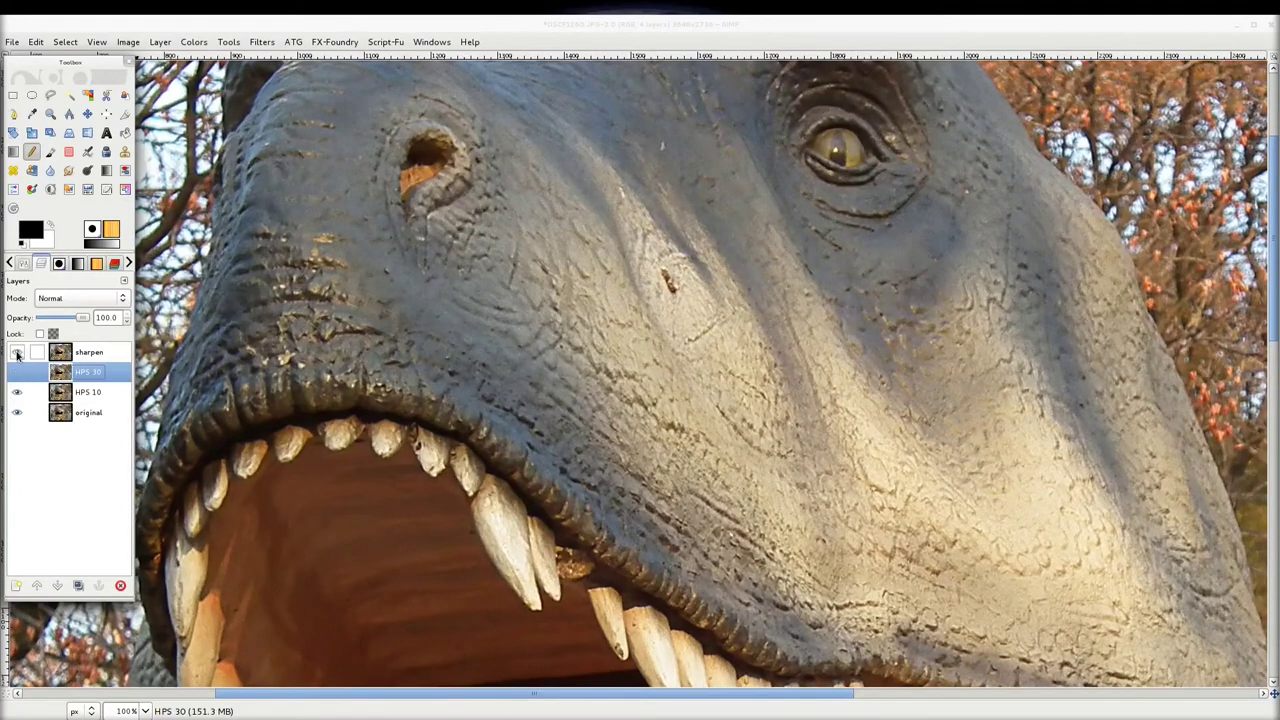
left_click(17, 353)
Delete the sharpen layer and other extras so only HPS 10 remains, then check the forest photo
left_click(88, 352)
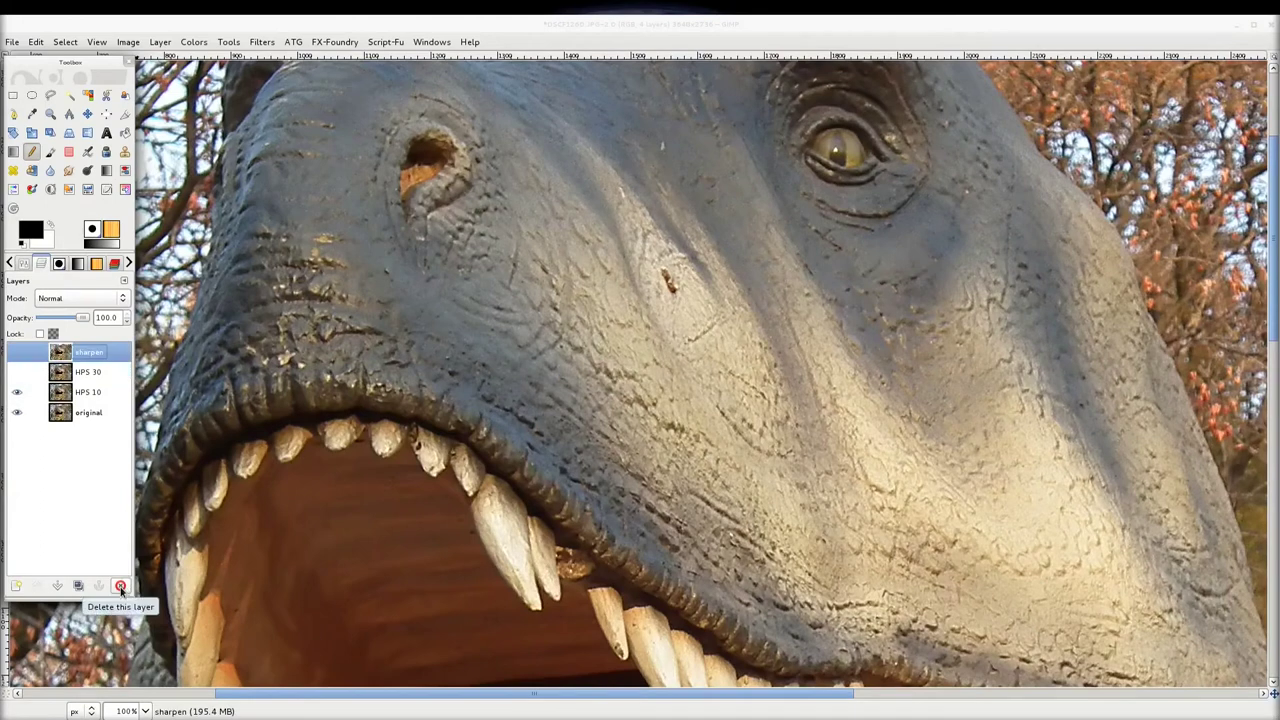
left_click(120, 587)
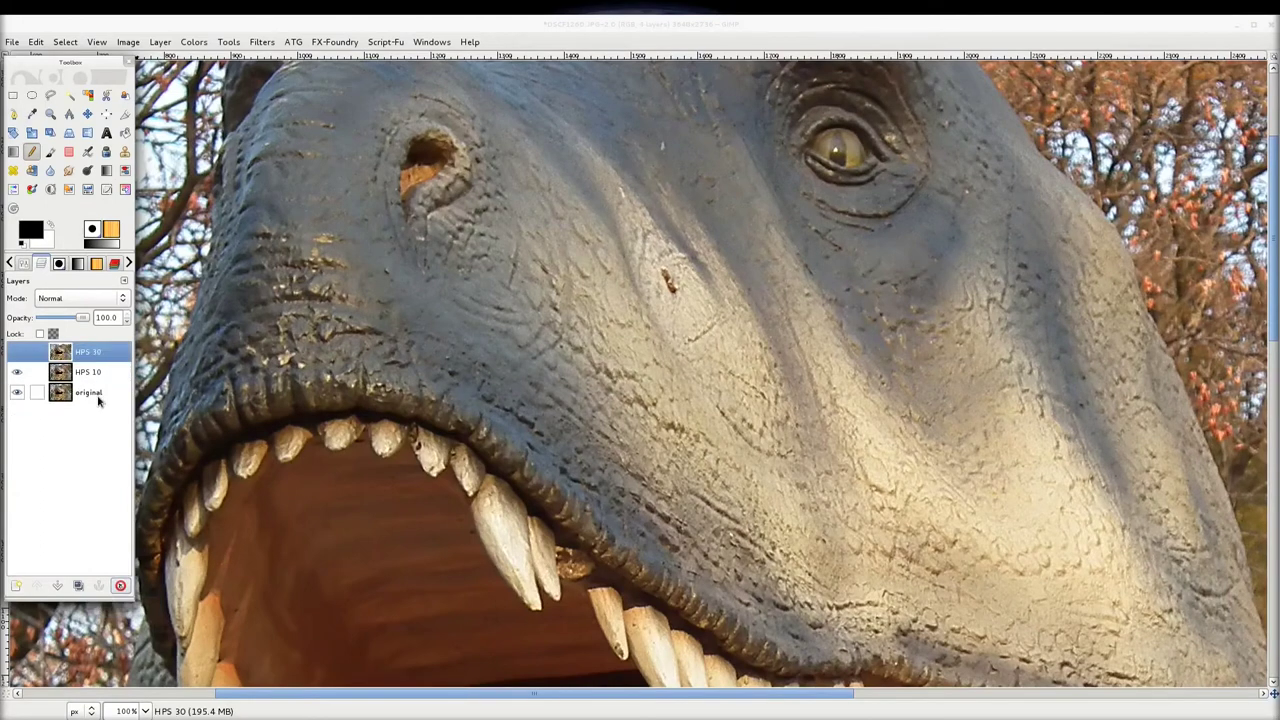
left_click(120, 587)
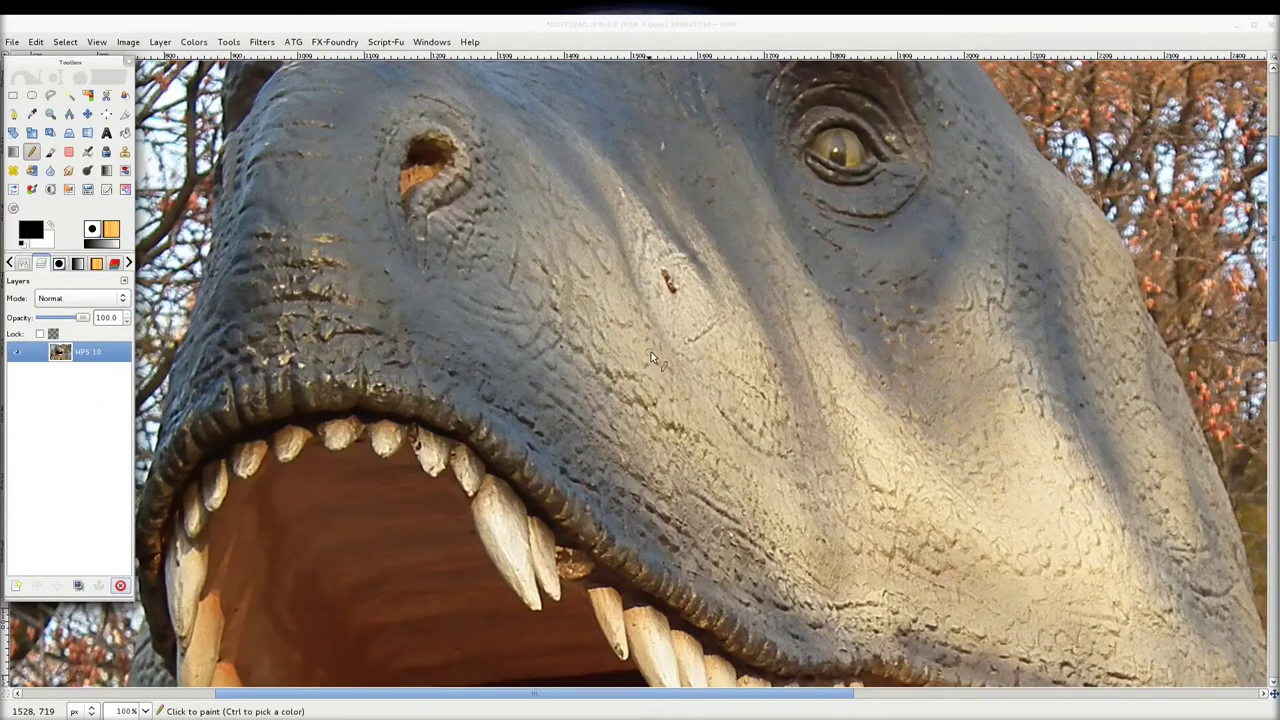
scroll(647, 360, "down", 1)
scroll(653, 355, "down", 1)
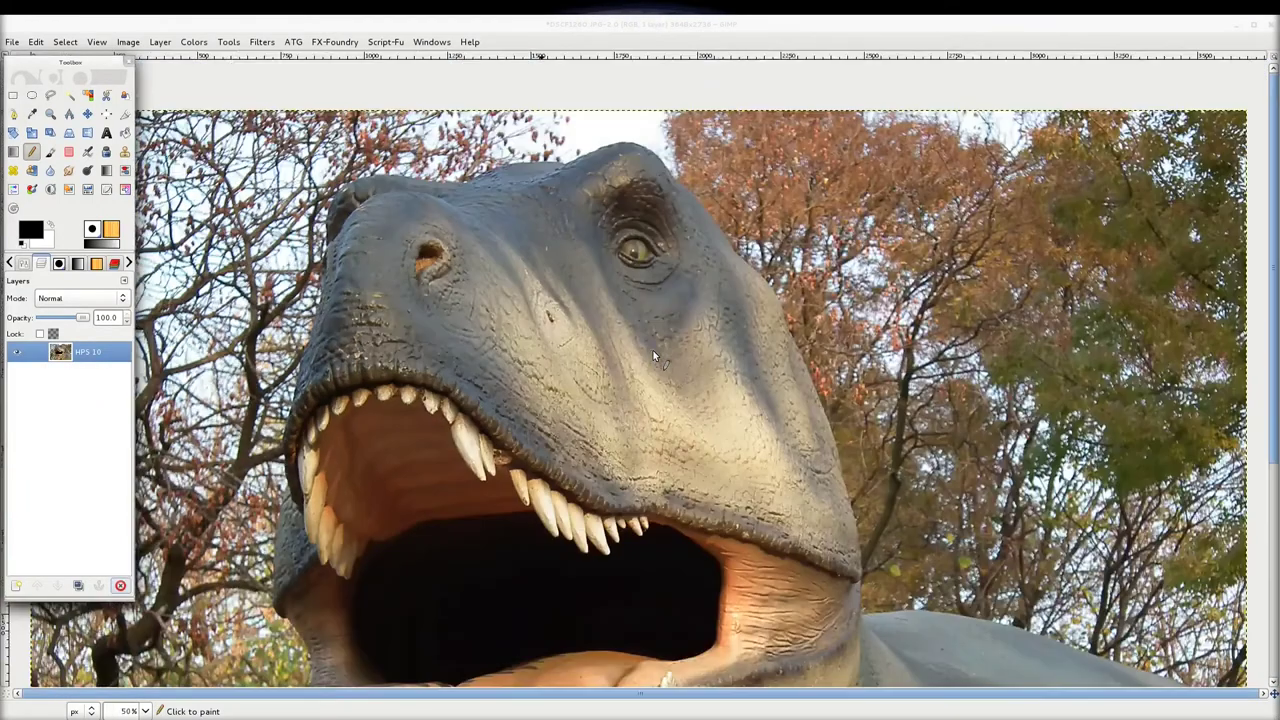
scroll(653, 350, "down", 1)
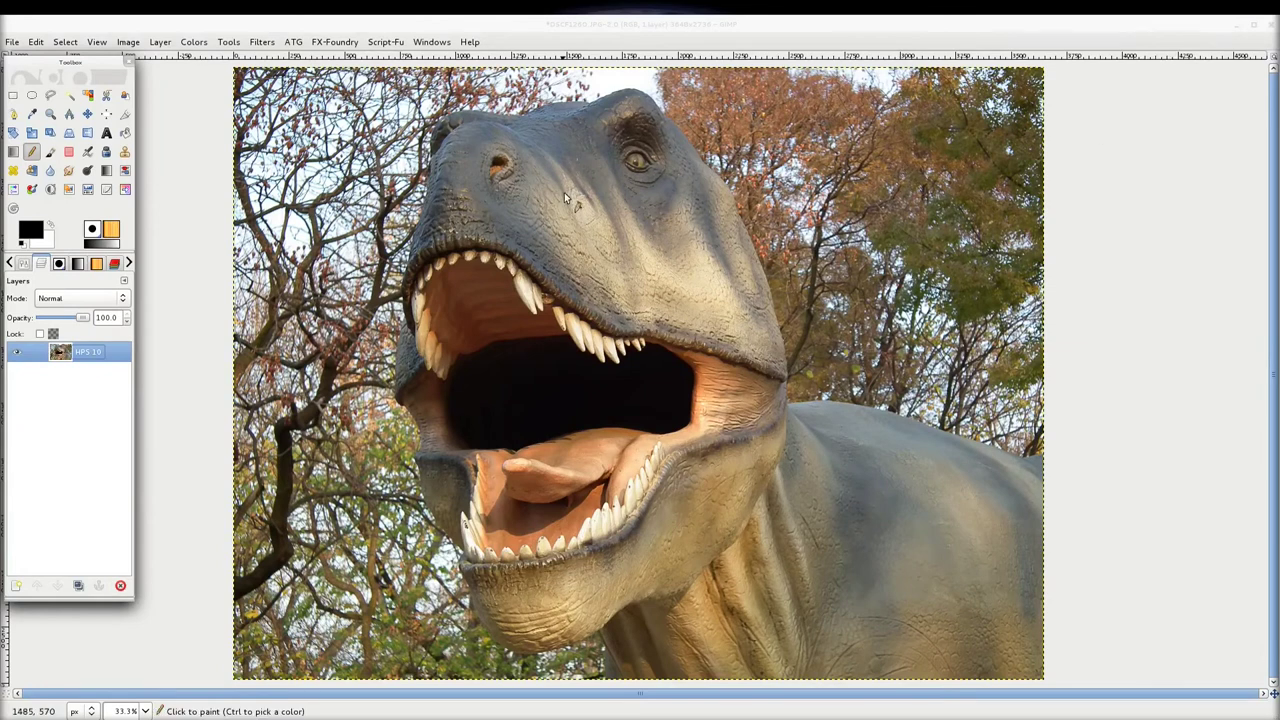
left_click(1237, 24)
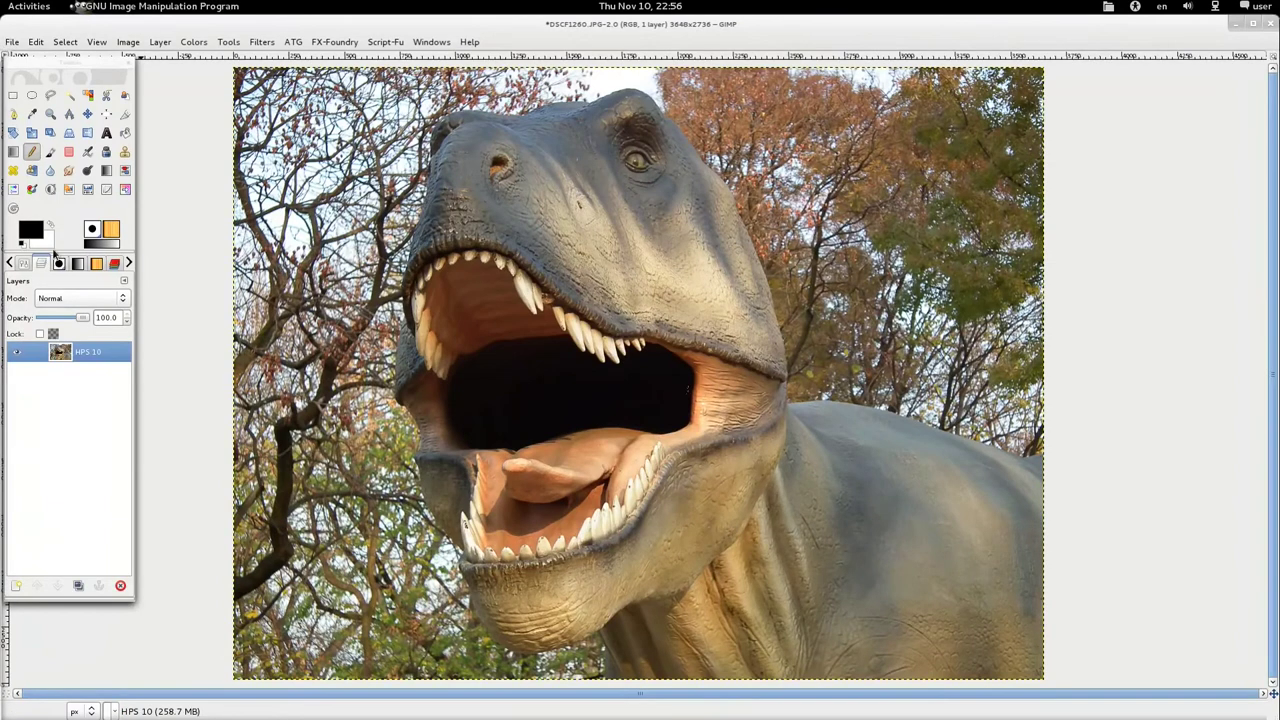
Add the forest photo as a layer and move it beneath HPS 10
left_click(12, 42)
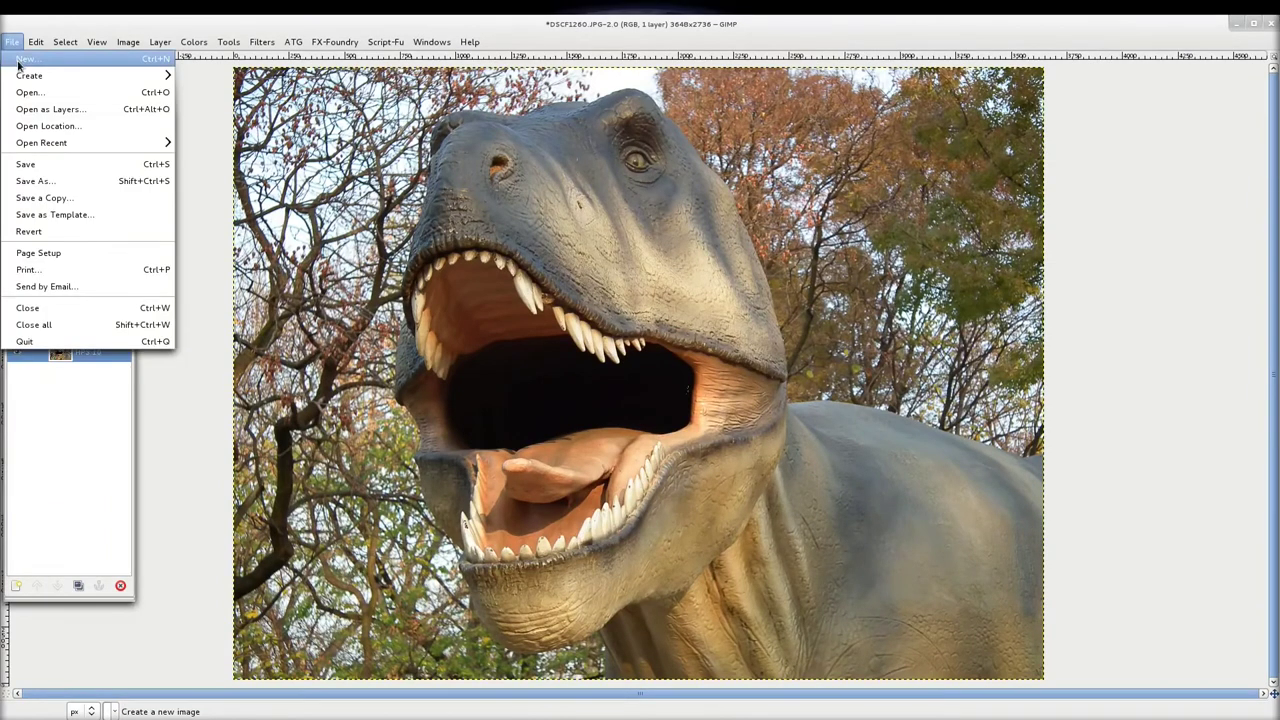
left_click(54, 110)
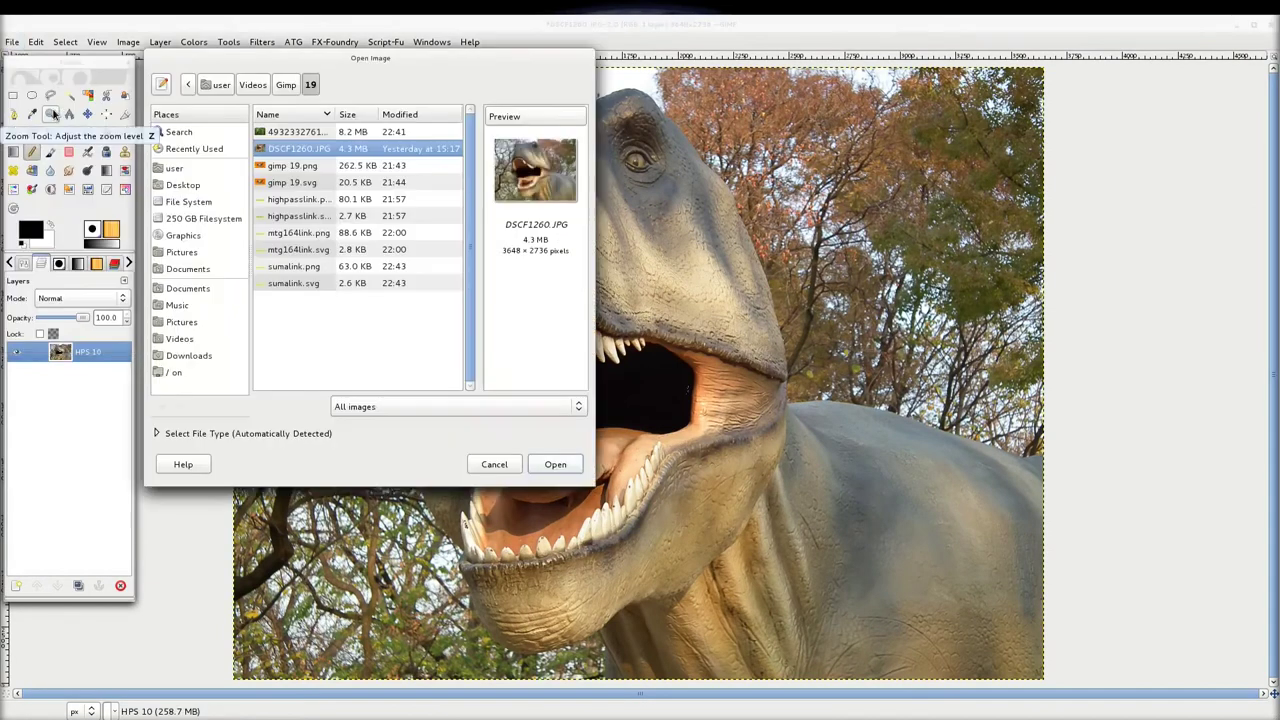
left_click(308, 134)
left_click(549, 468)
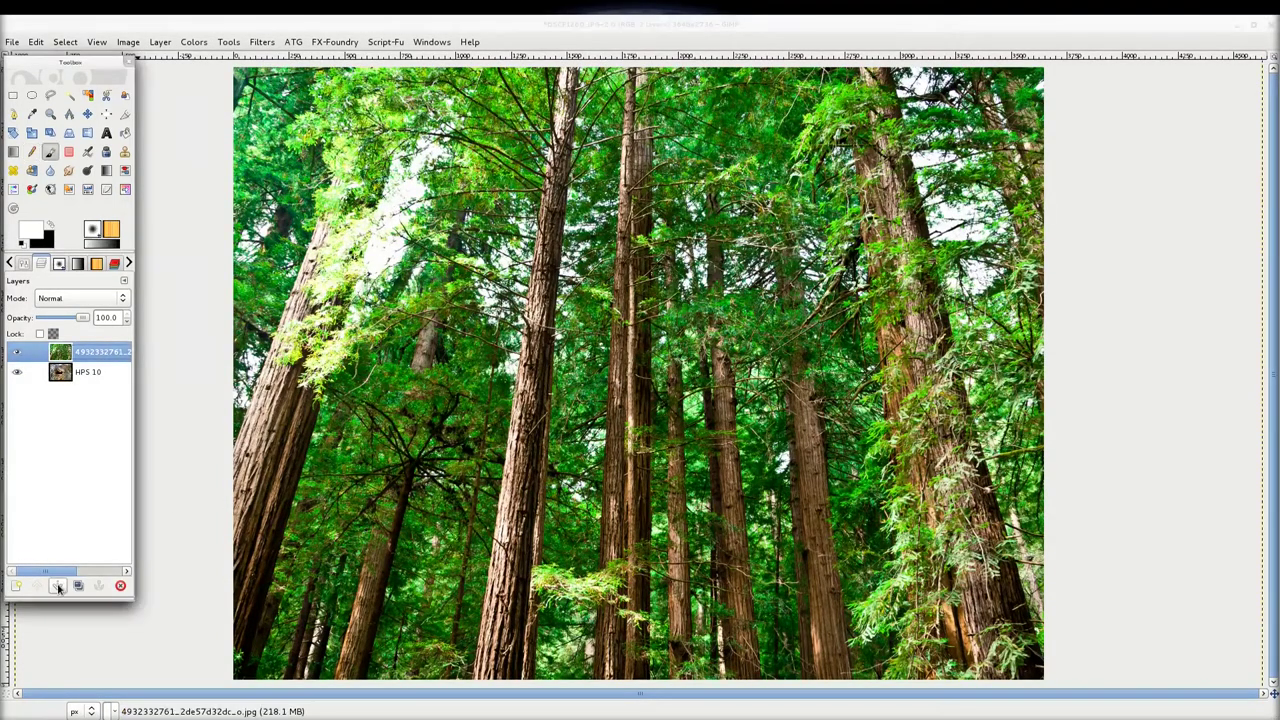
left_click_drag(60, 352, 60, 380)
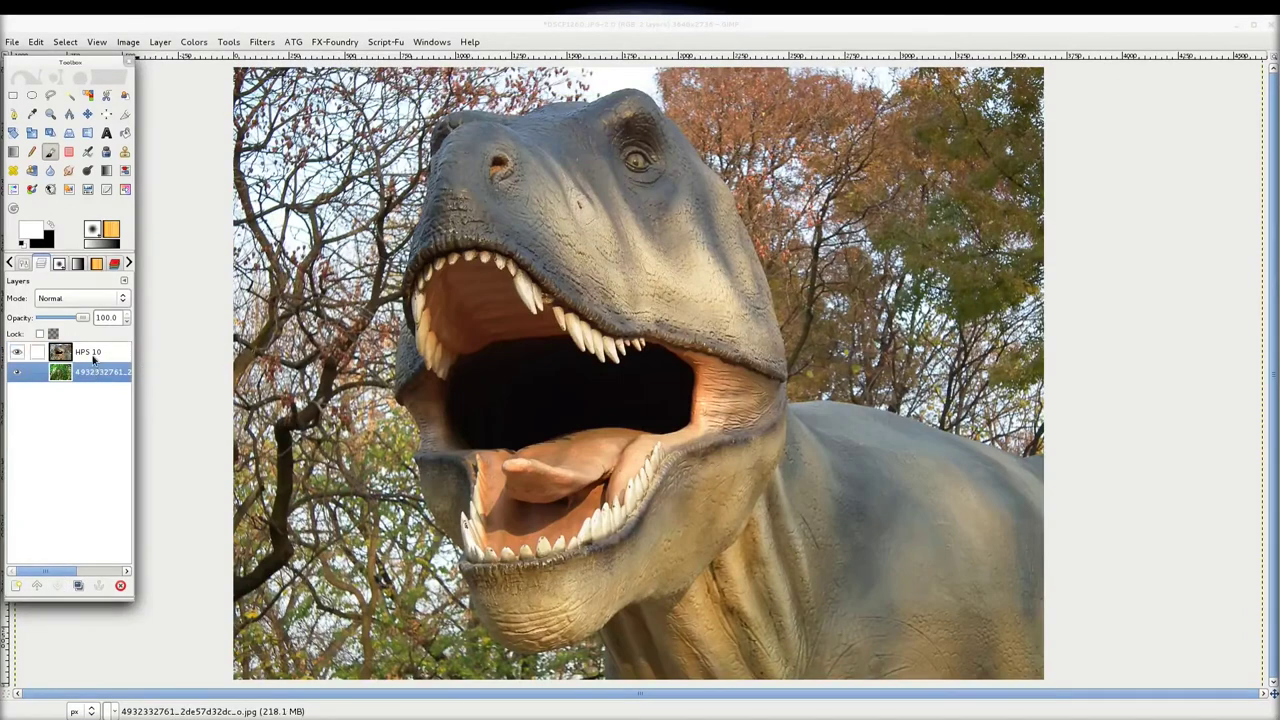
Give HPS 10 a white, fully opaque layer mask and make black the foreground colour
left_click(88, 352)
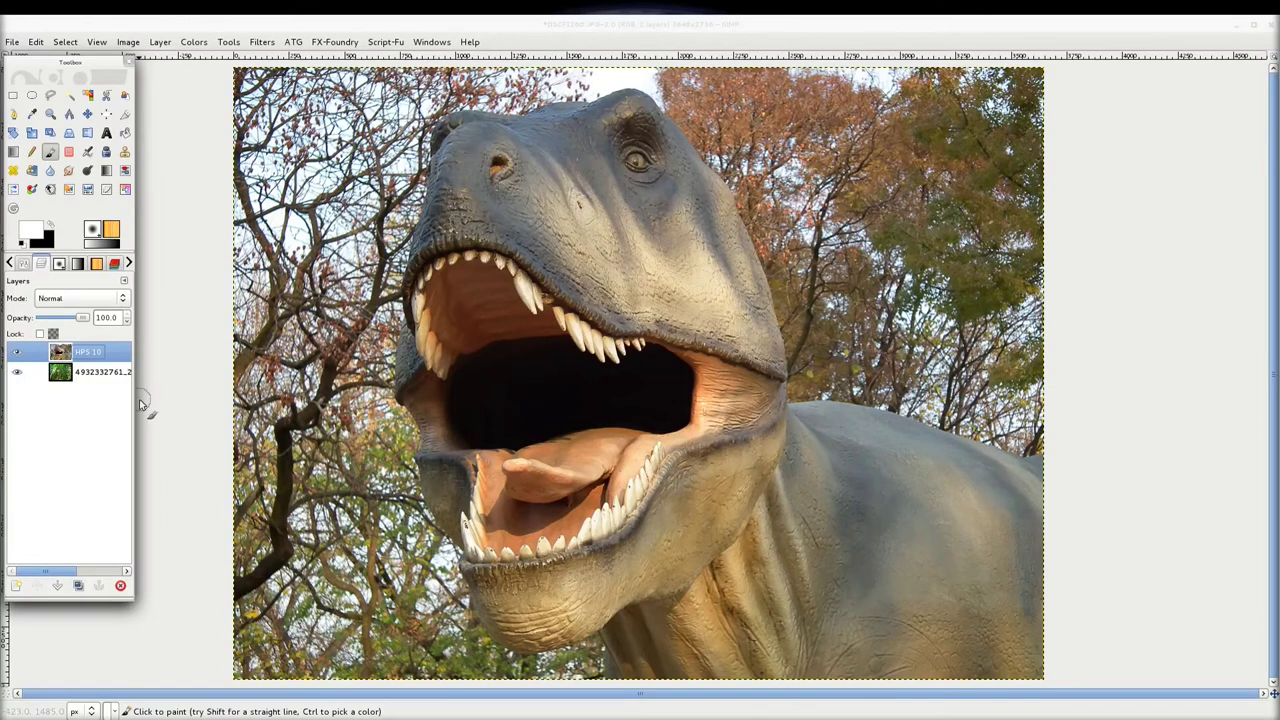
right_click(95, 353)
left_click(146, 188)
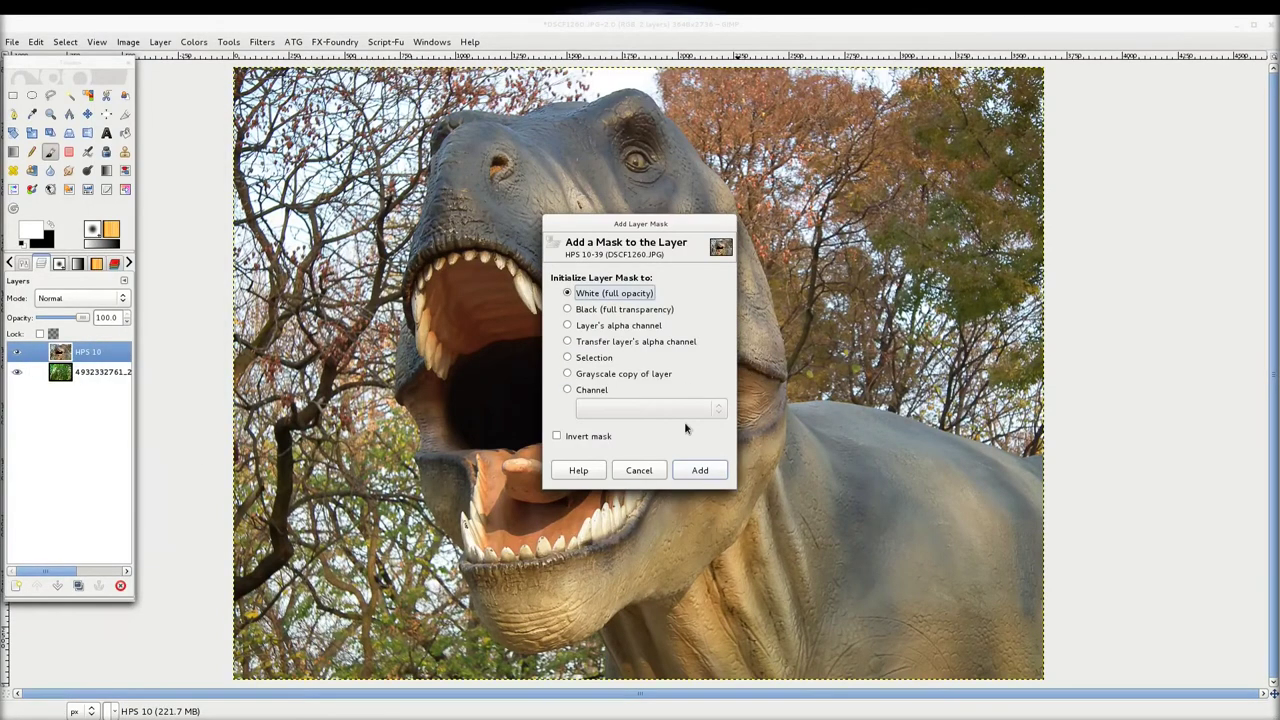
left_click(700, 471)
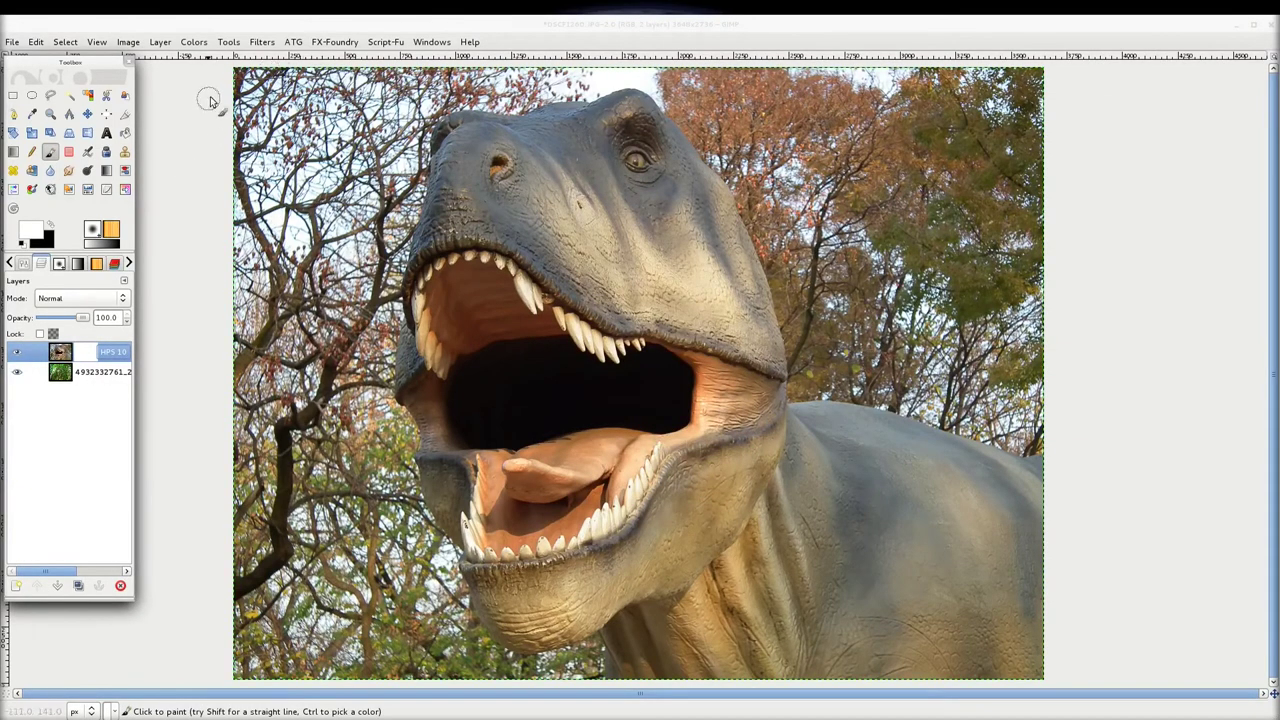
key("x")
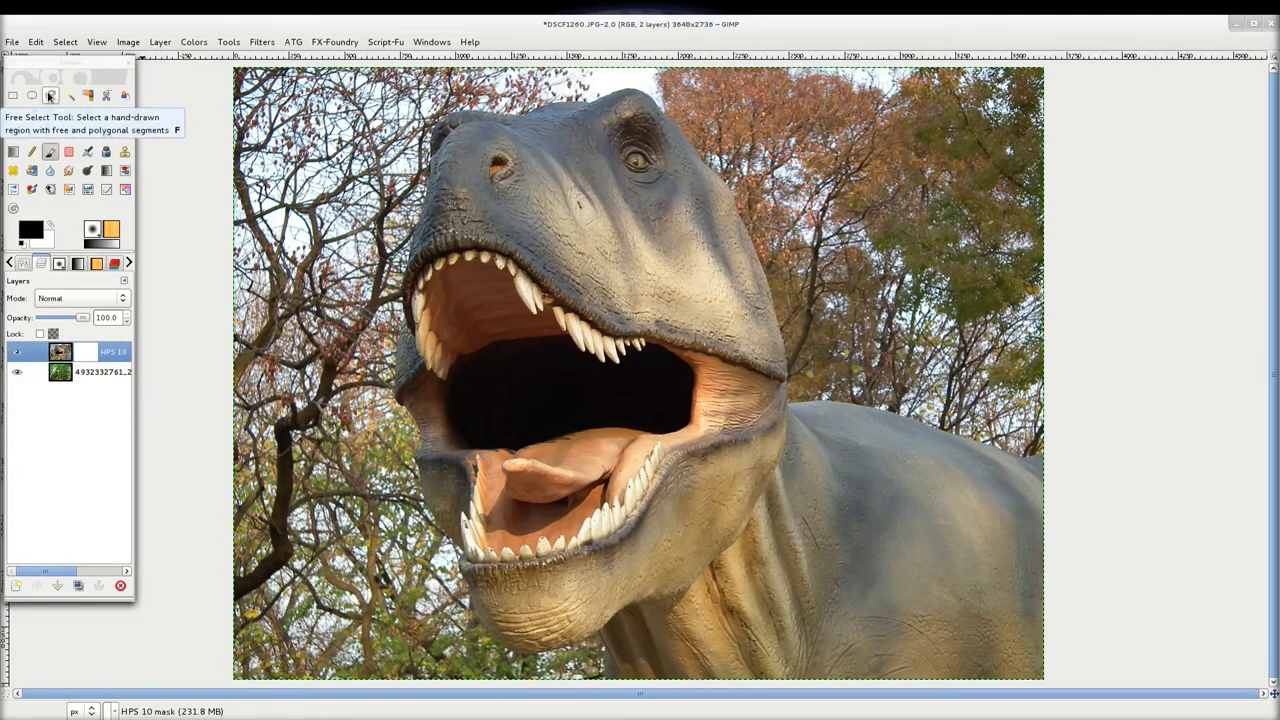
left_click(104, 96)
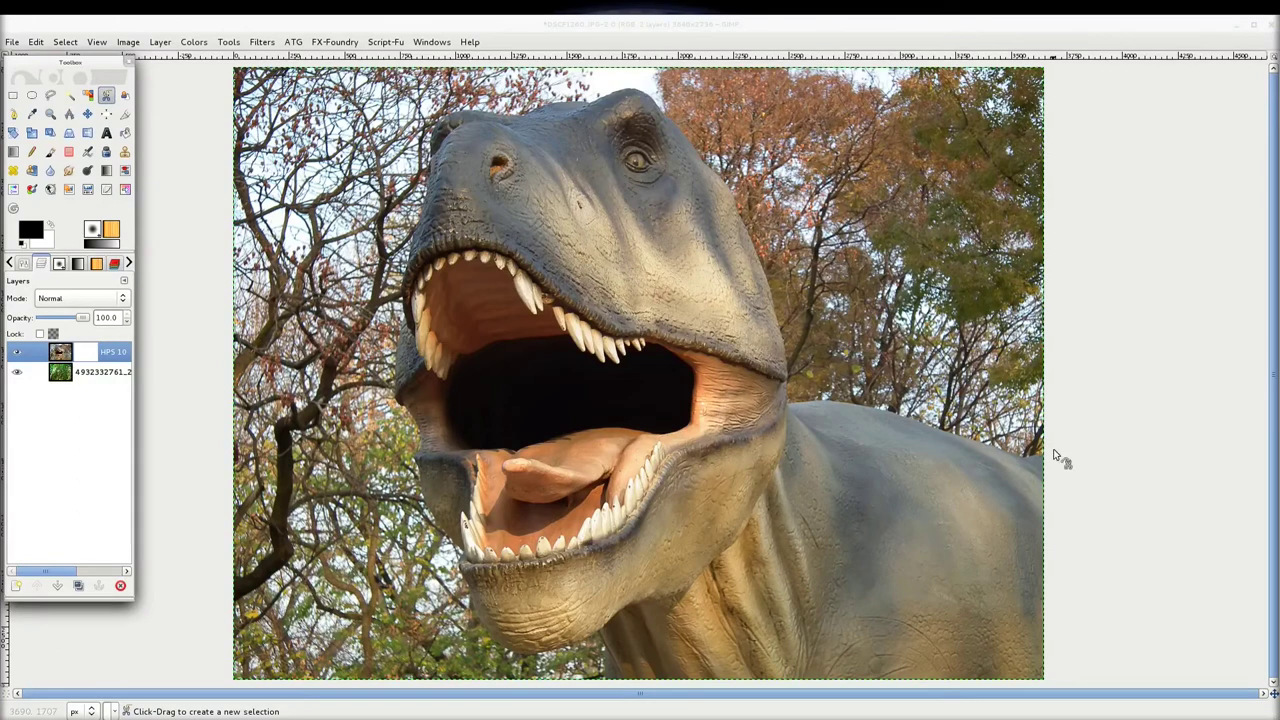
scroll(1043, 458, "up", 1)
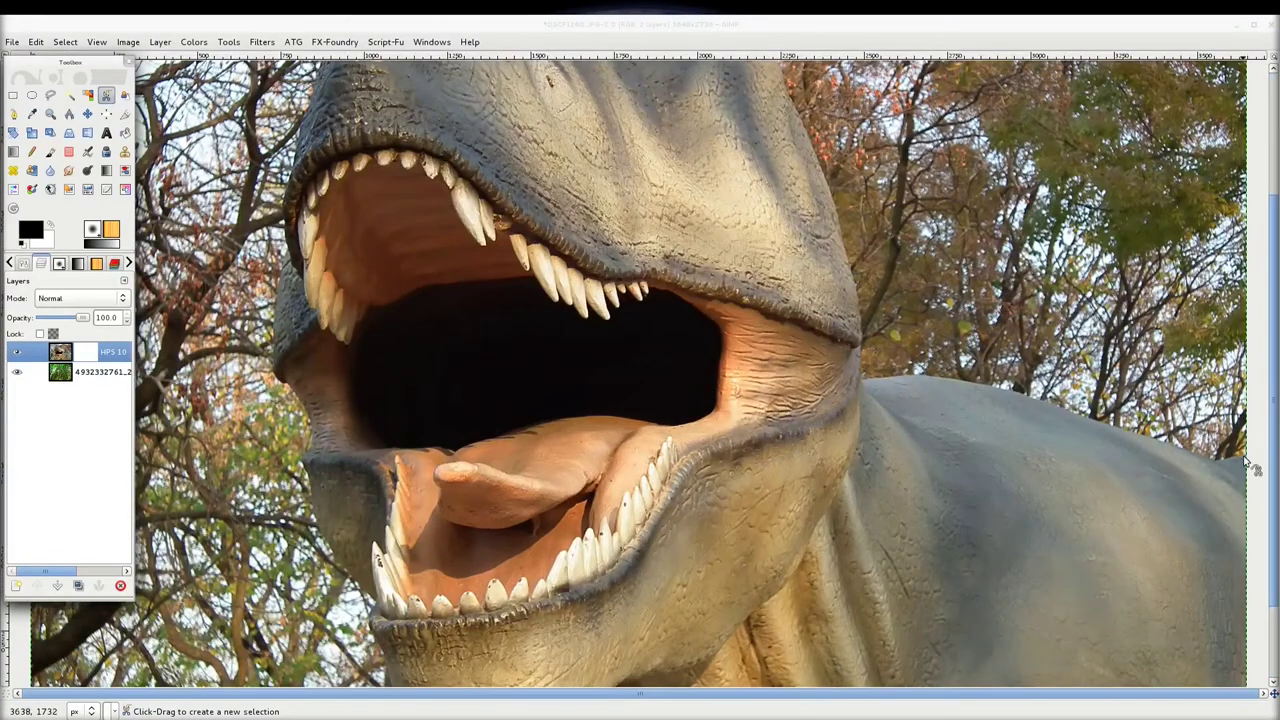
scroll(1241, 464, "up", 2)
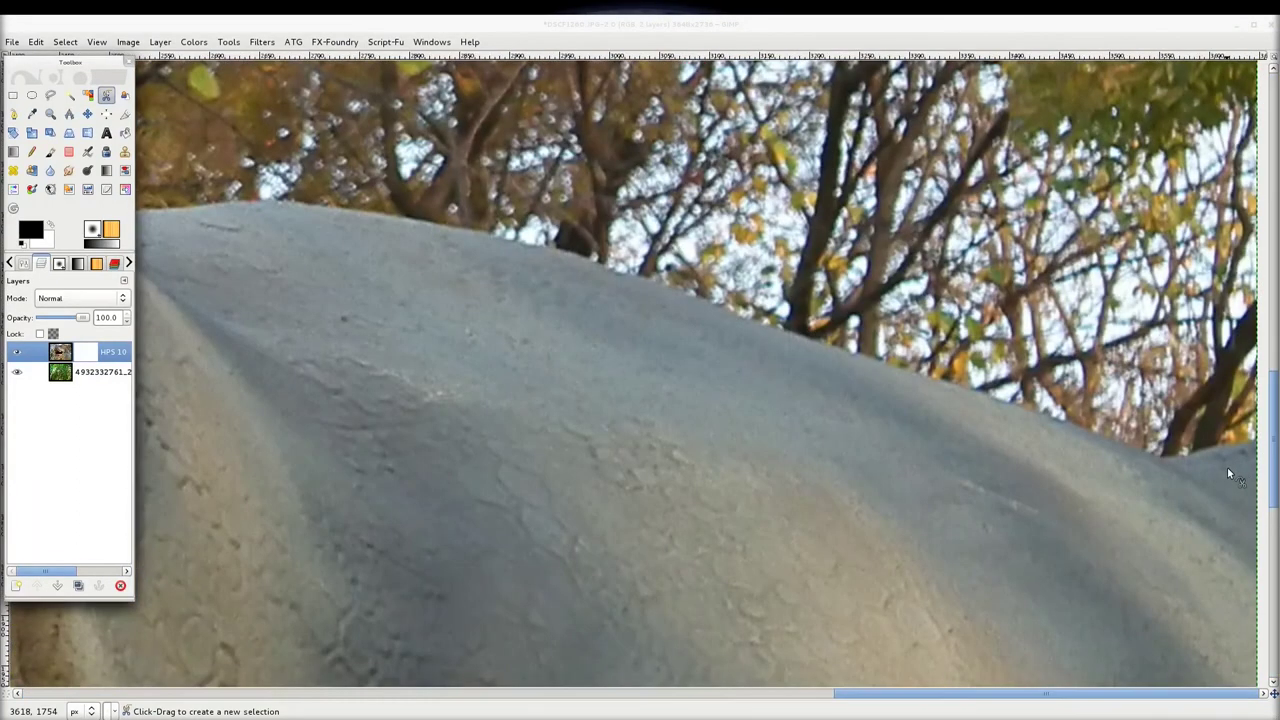
scroll(1227, 467, "down", 1)
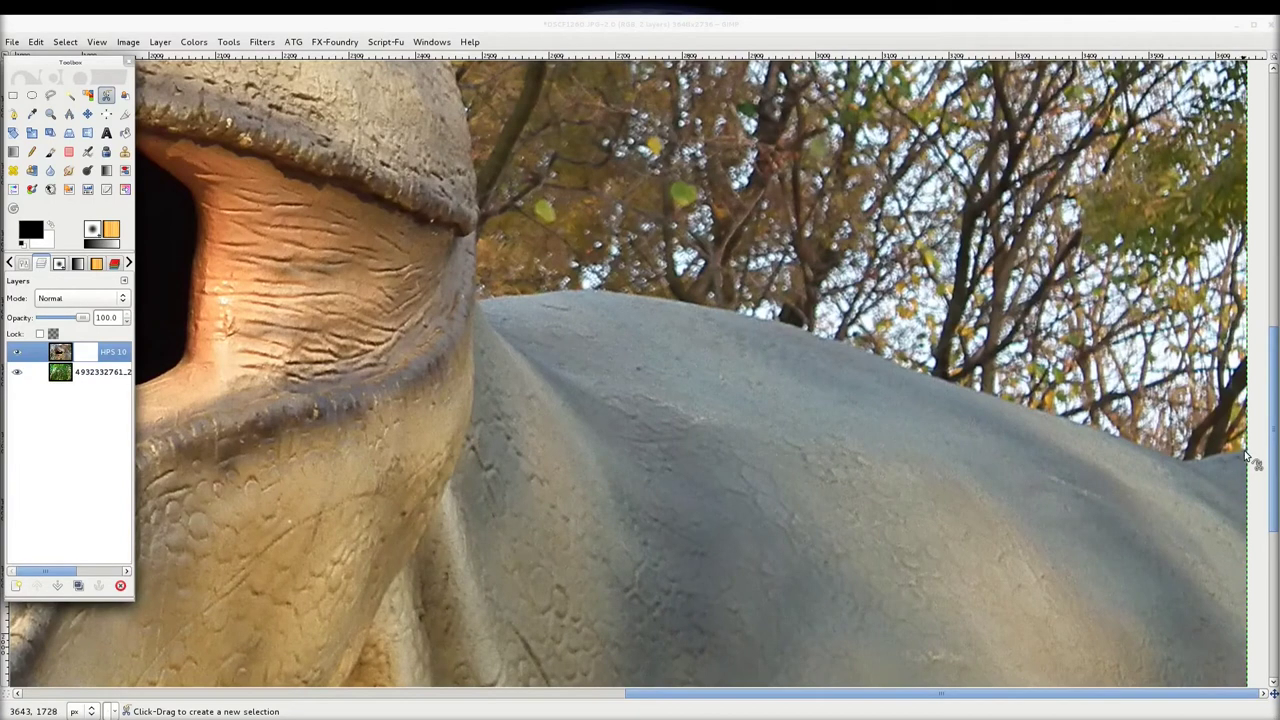
left_click(1245, 450)
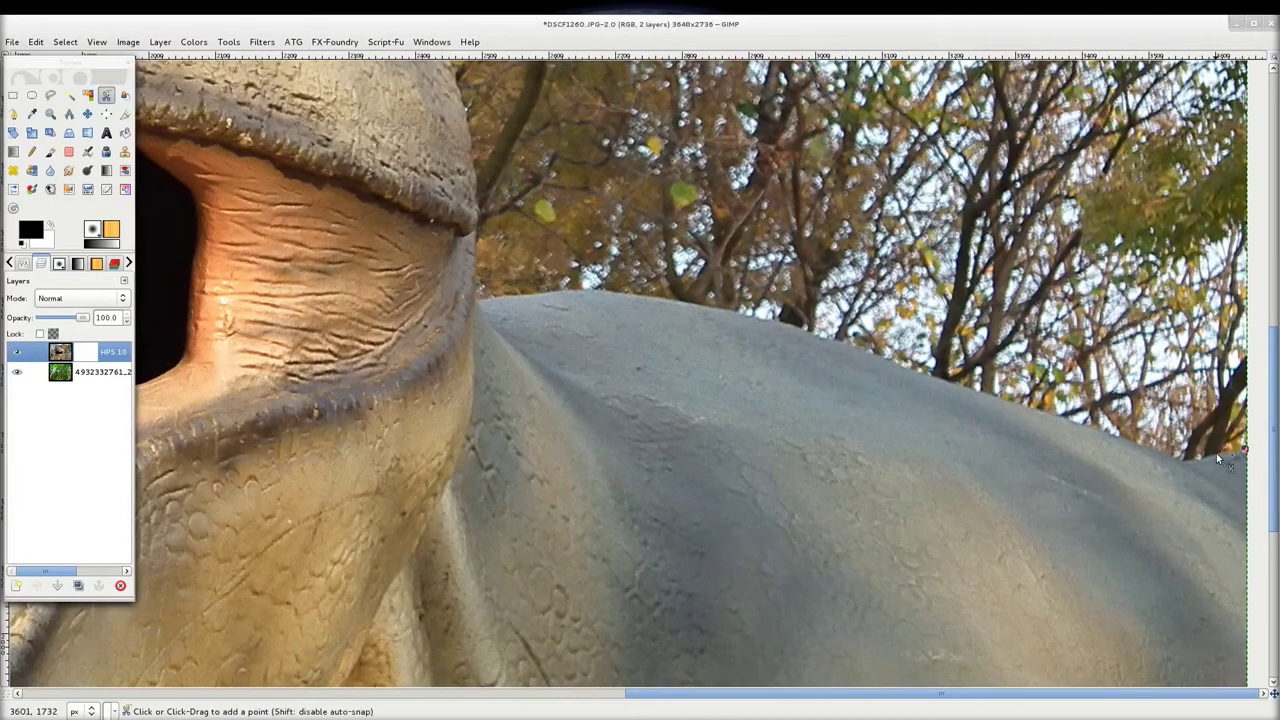
left_click(1185, 460)
left_click(1053, 414)
left_click(806, 334)
scroll(928, 364, "up", 1)
scroll(928, 364, "up", 1)
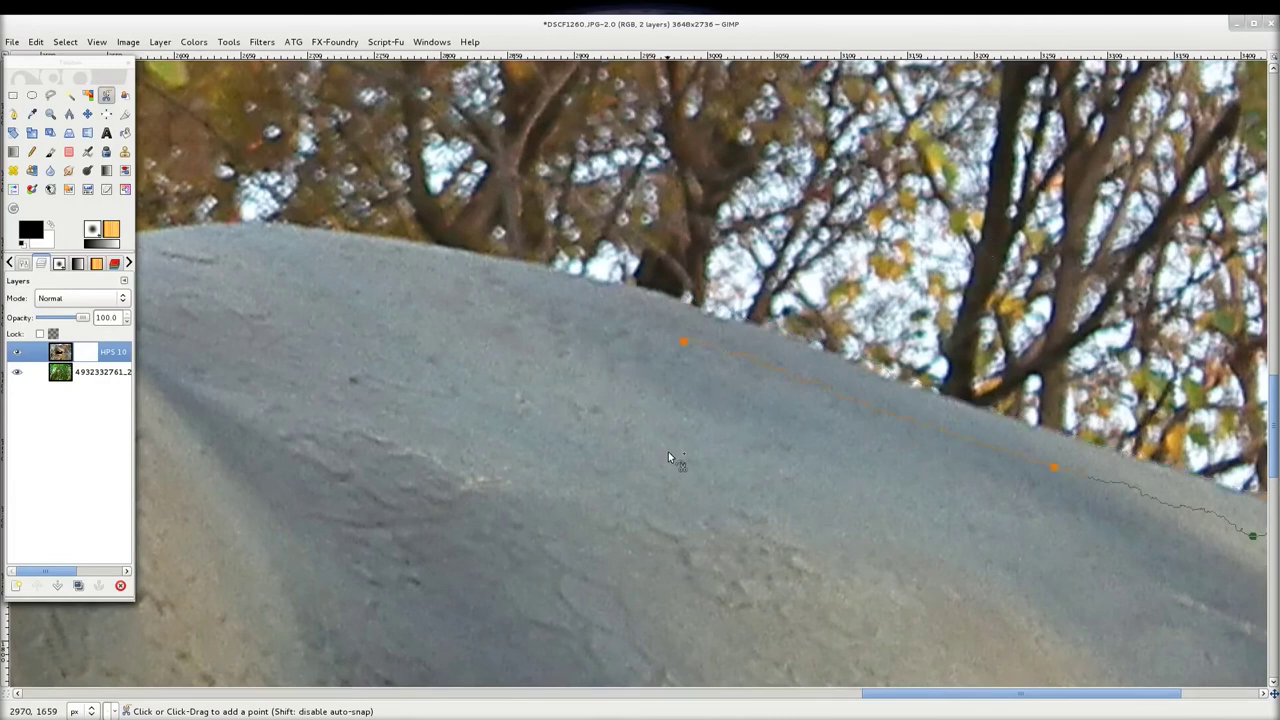
scroll(668, 452, "down", 2)
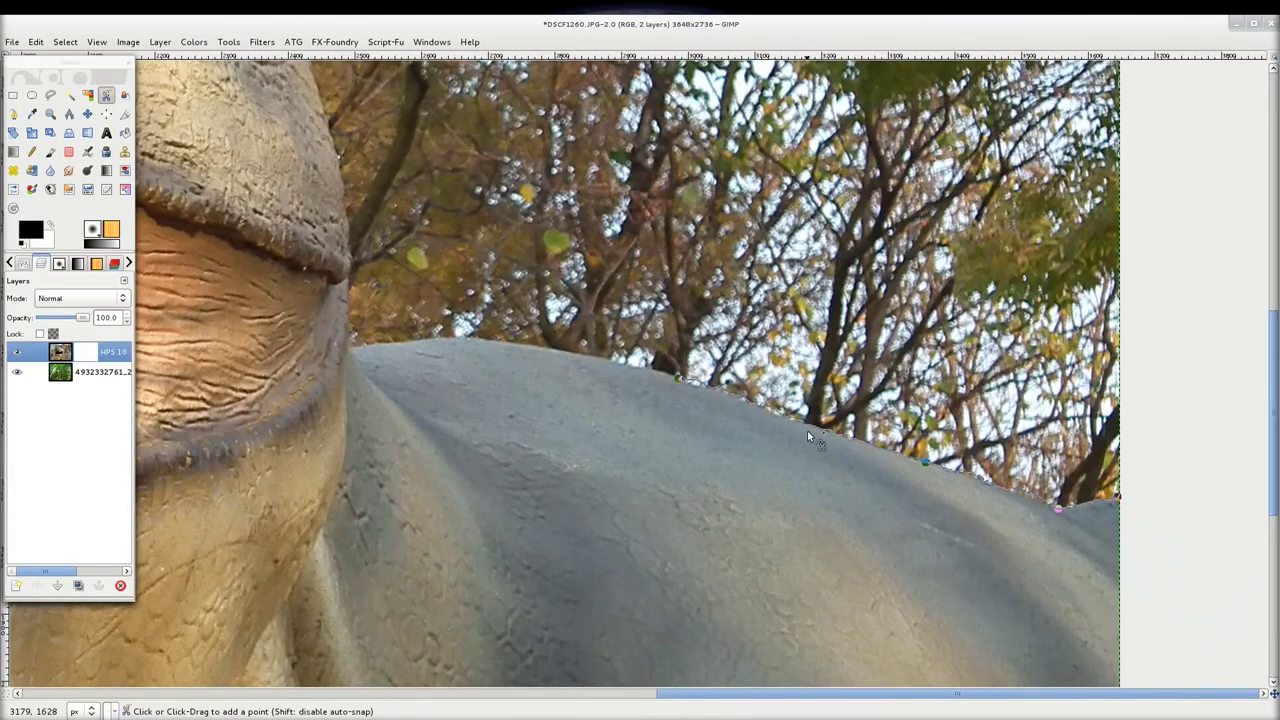
scroll(807, 430, "up", 3)
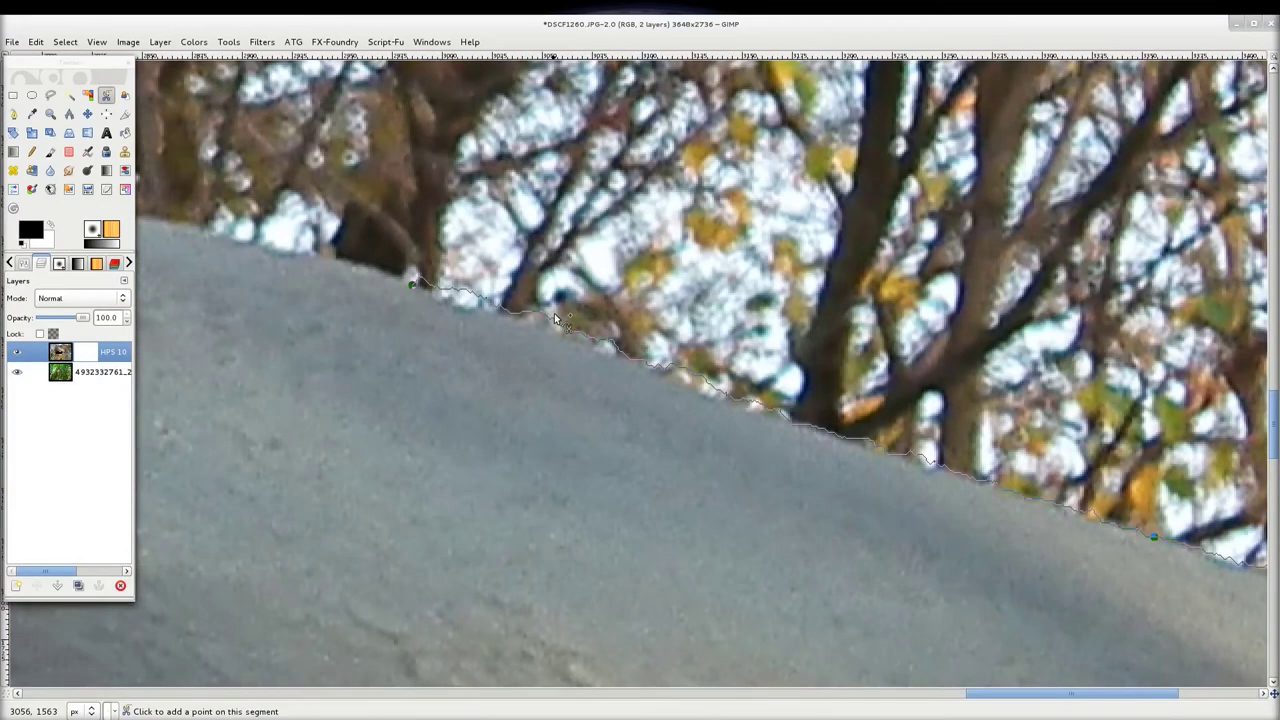
left_click(69, 95)
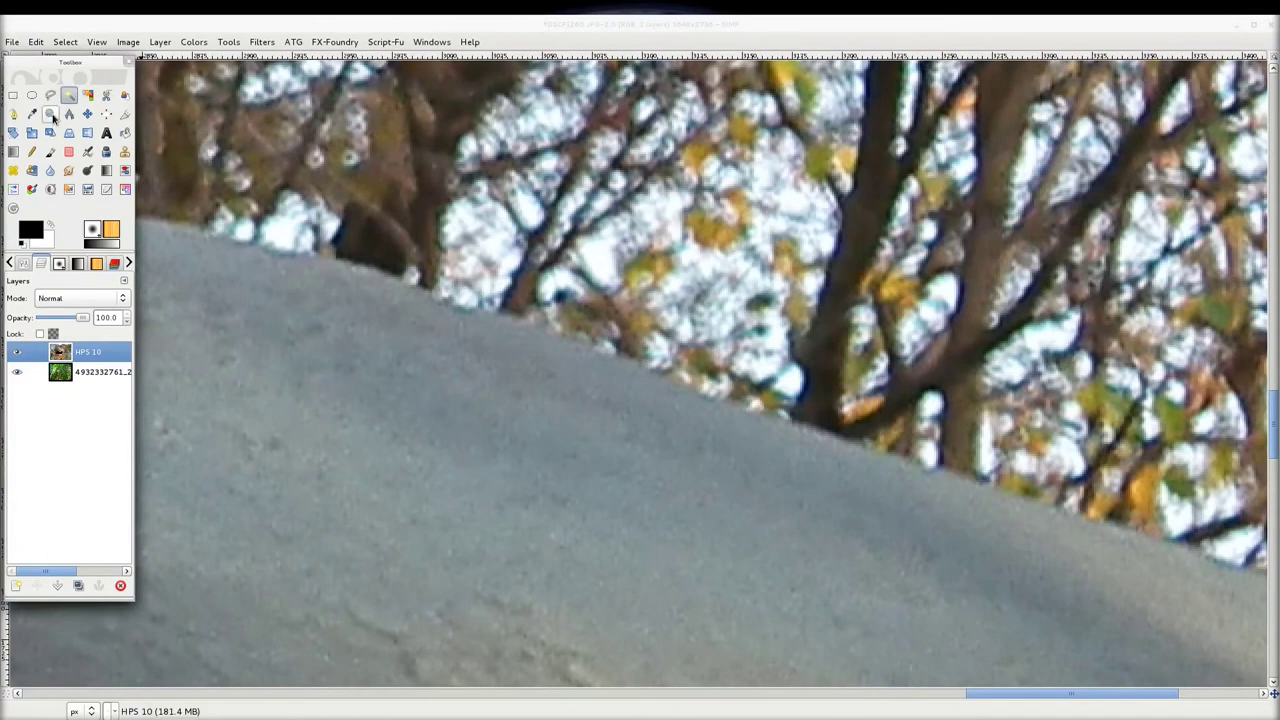
Start a Free Select outline at the back's right end and trace leftward along the back edge
left_click(50, 97)
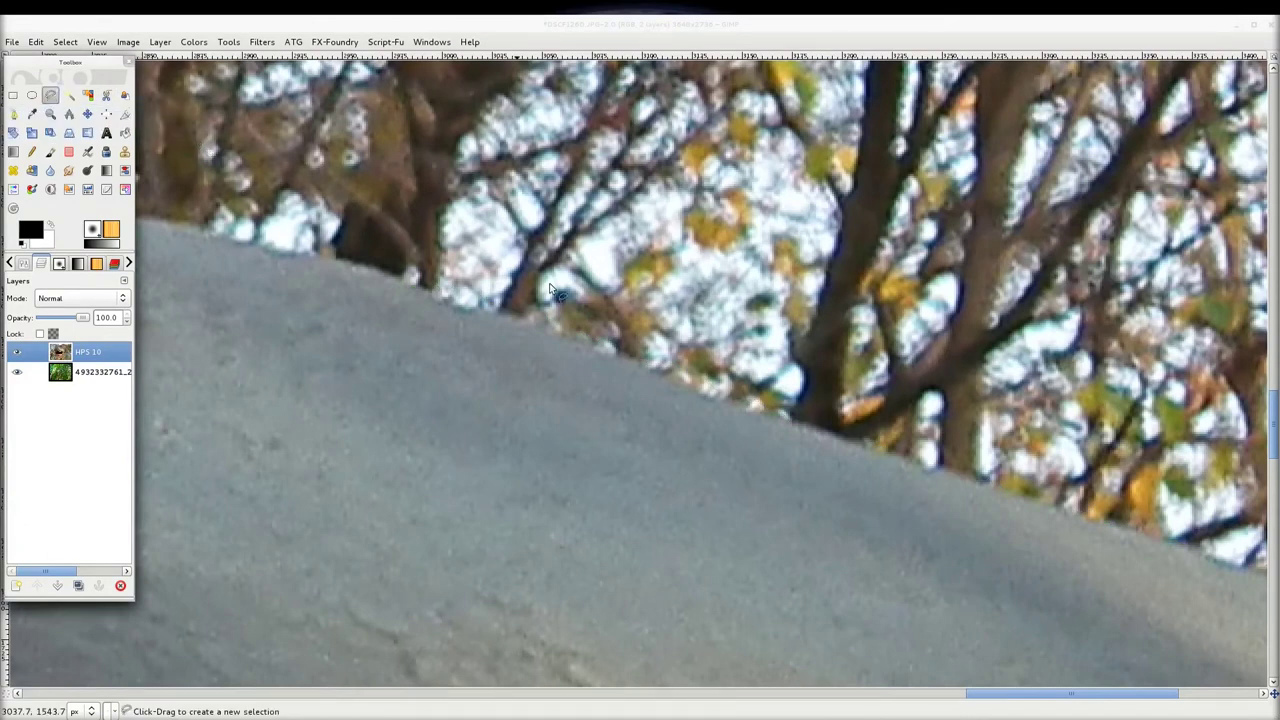
scroll(963, 413, "down", 5)
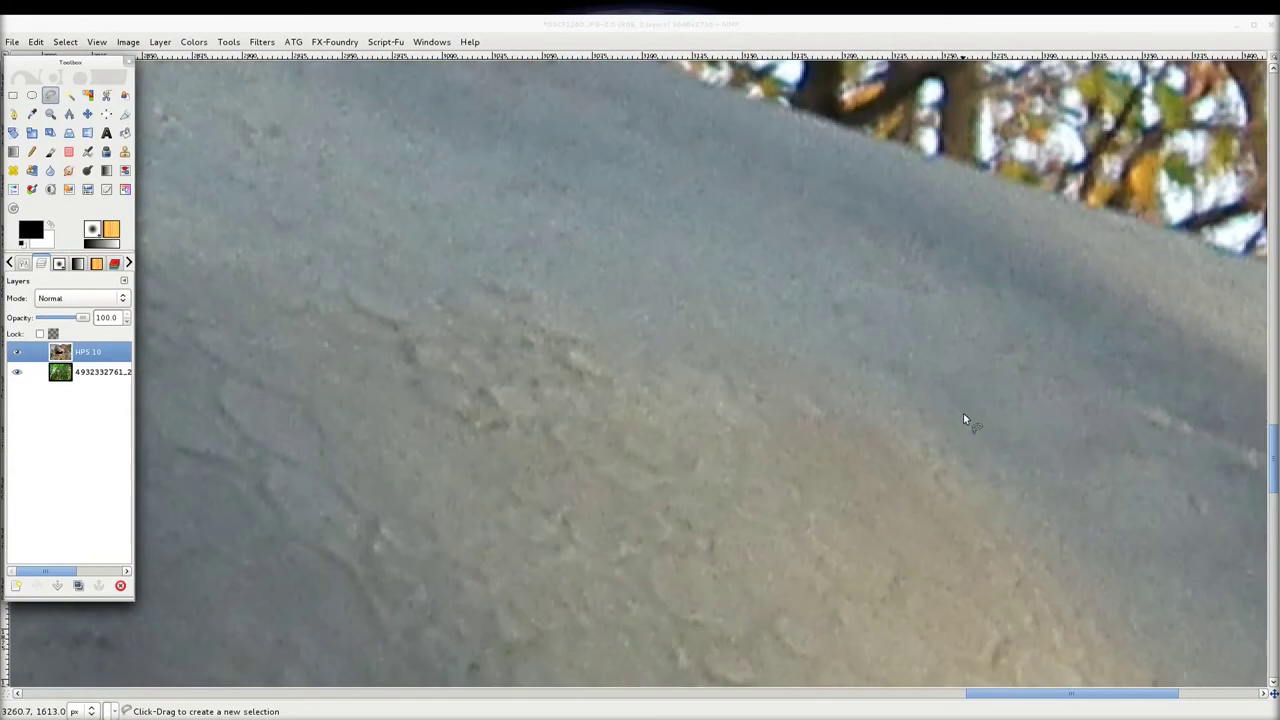
left_click_drag(1071, 694, 1210, 697)
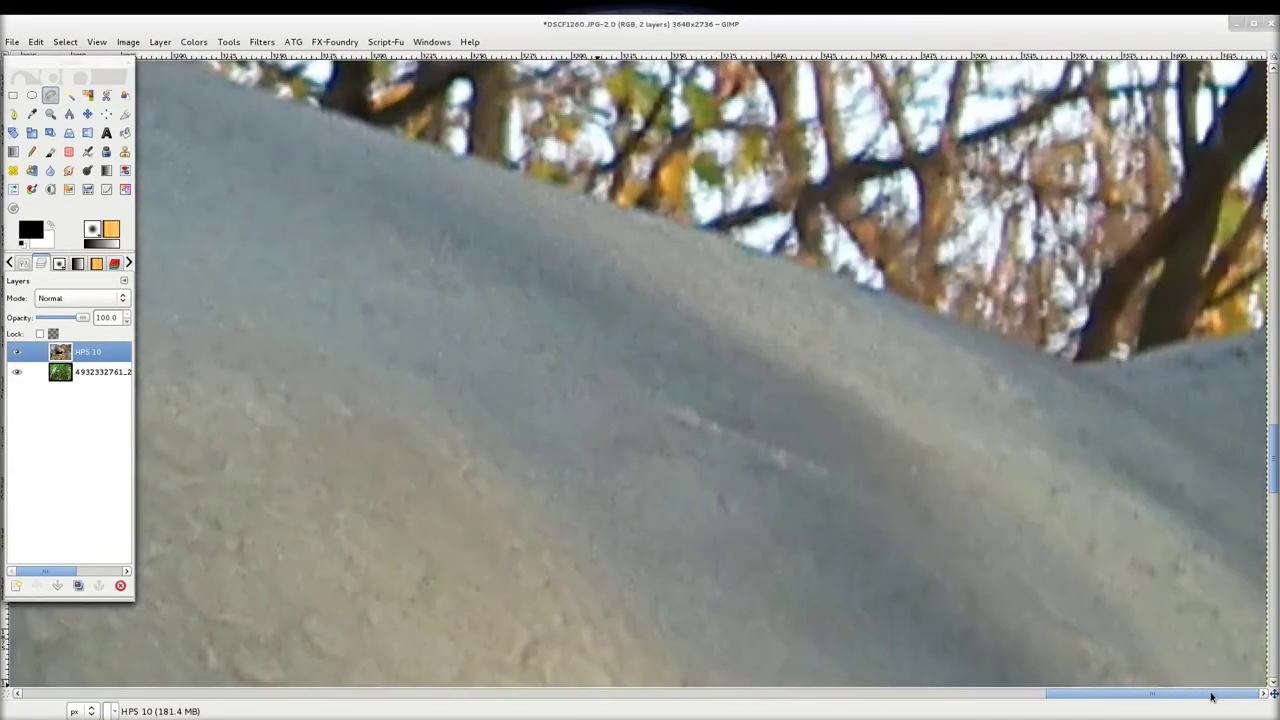
left_click(1226, 339)
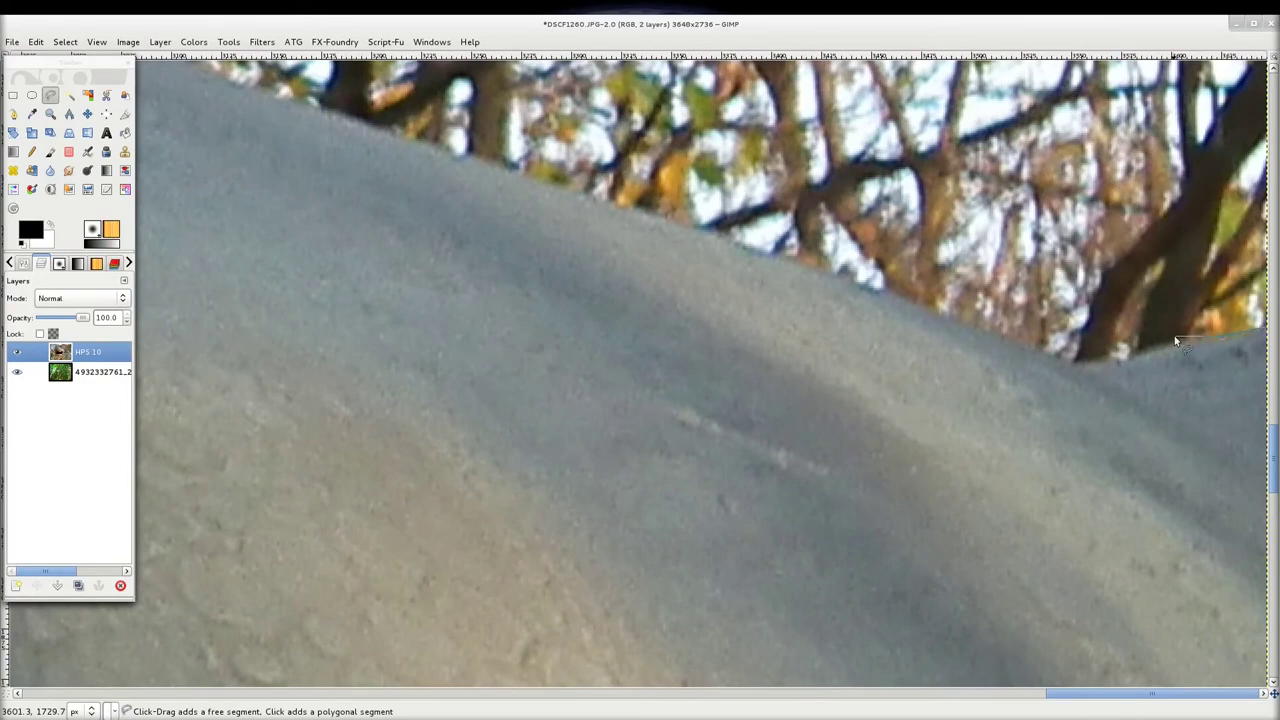
left_click(1133, 356)
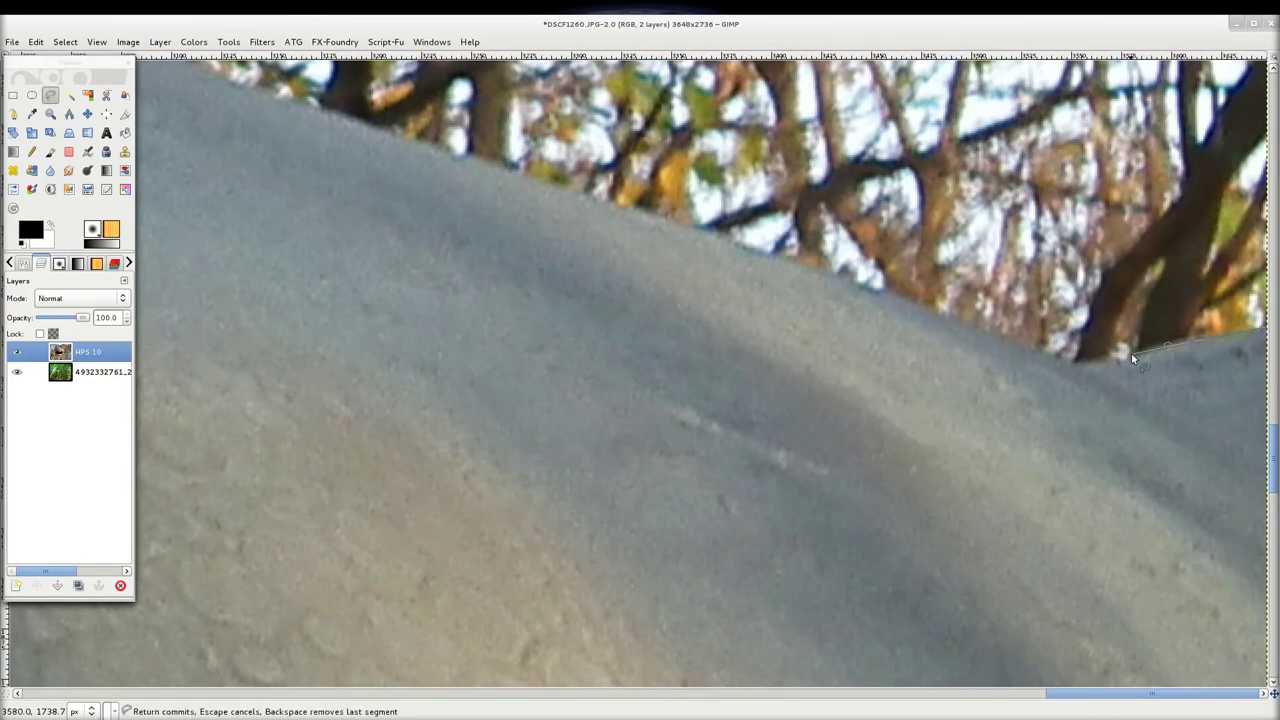
left_click(1094, 360)
left_click_drag(1033, 349, 455, 160)
scroll(471, 220, "up", 2, "ctrl")
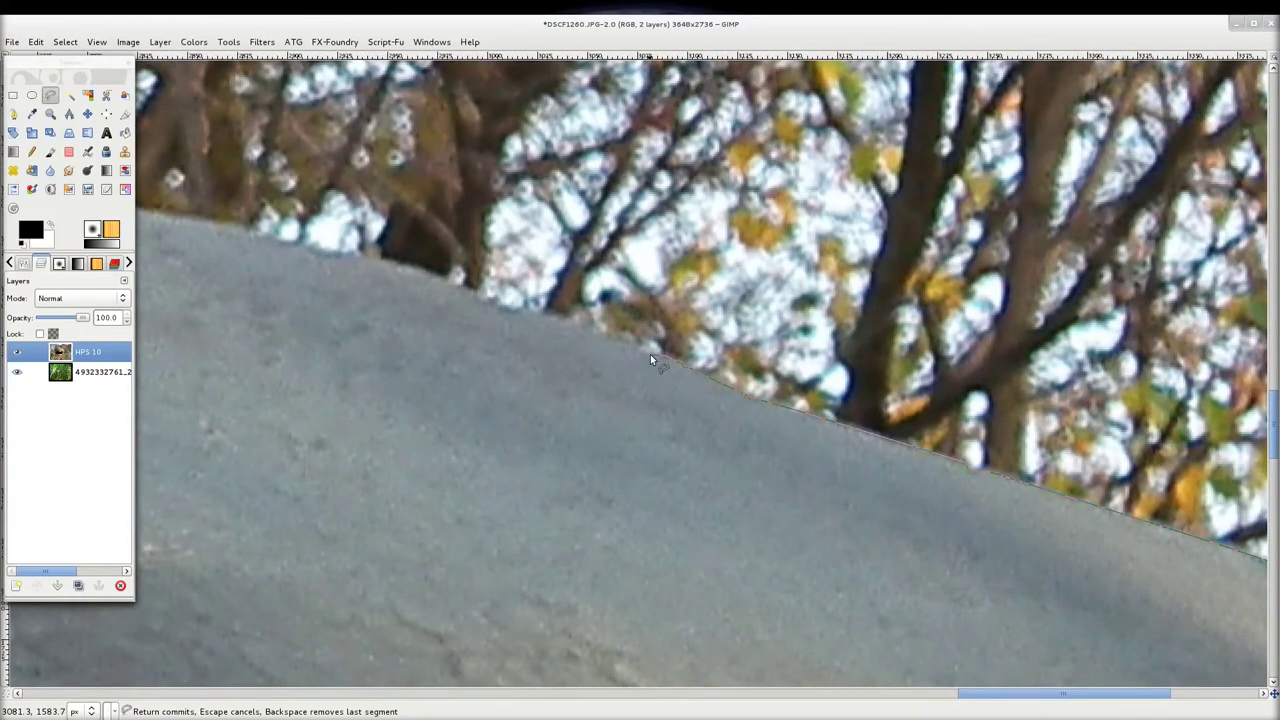
left_click(558, 318)
left_click(494, 304)
left_click(448, 277)
left_click(381, 260)
Continue the outline along the back to where it meets the head, then up beside the head
scroll(384, 270, "up", 2)
scroll(384, 270, "left", 5)
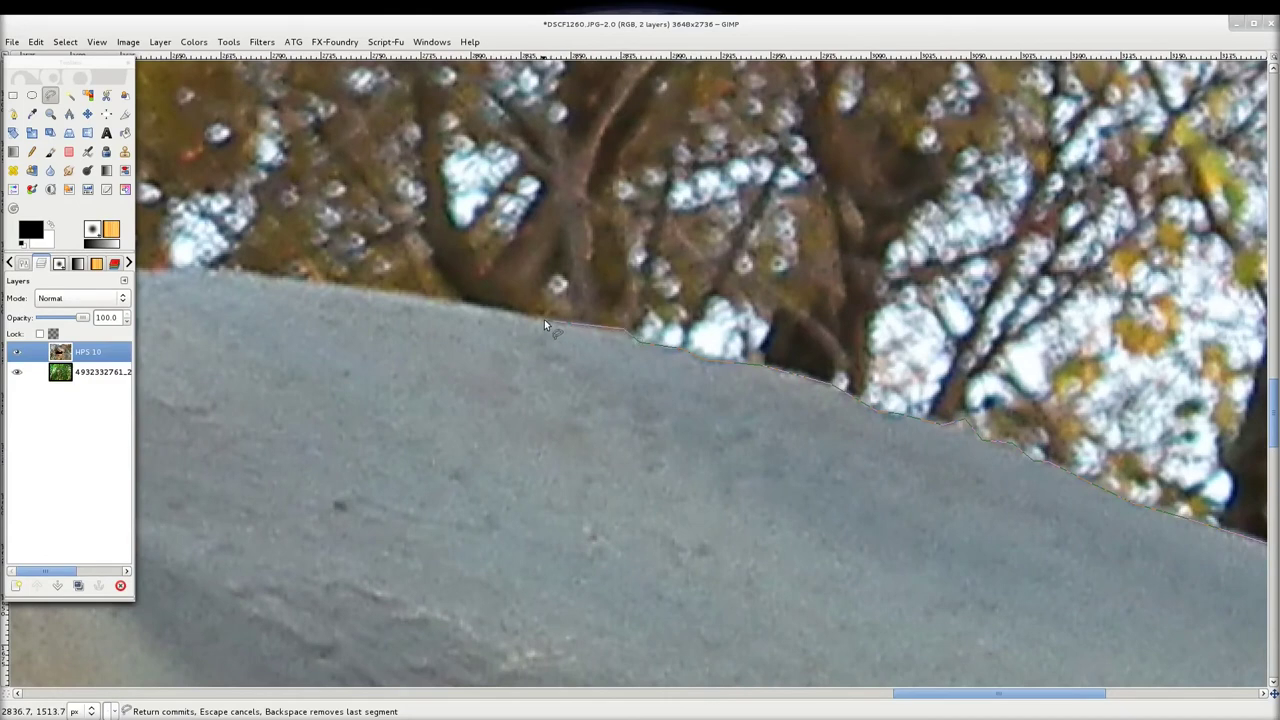
scroll(497, 331, "up", 2)
scroll(700, 390, "left", 3)
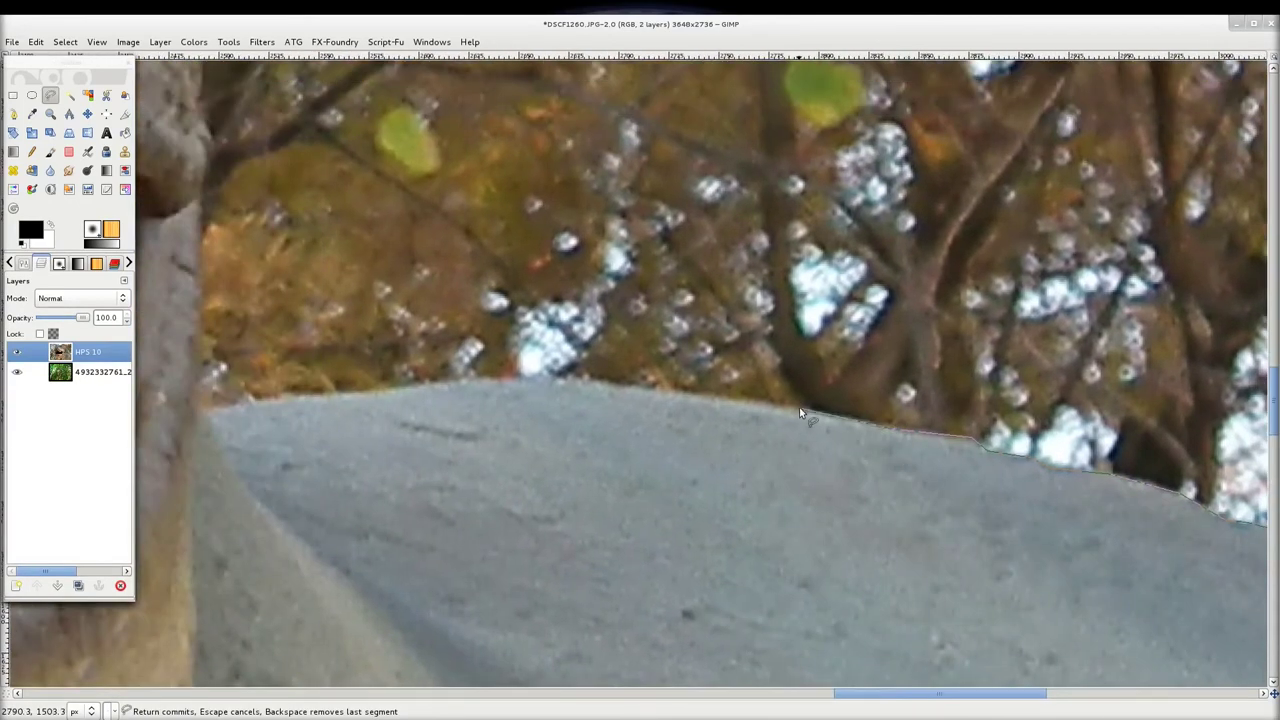
left_click(800, 409)
left_click(513, 378)
scroll(366, 369, "left", 2)
left_click(362, 364)
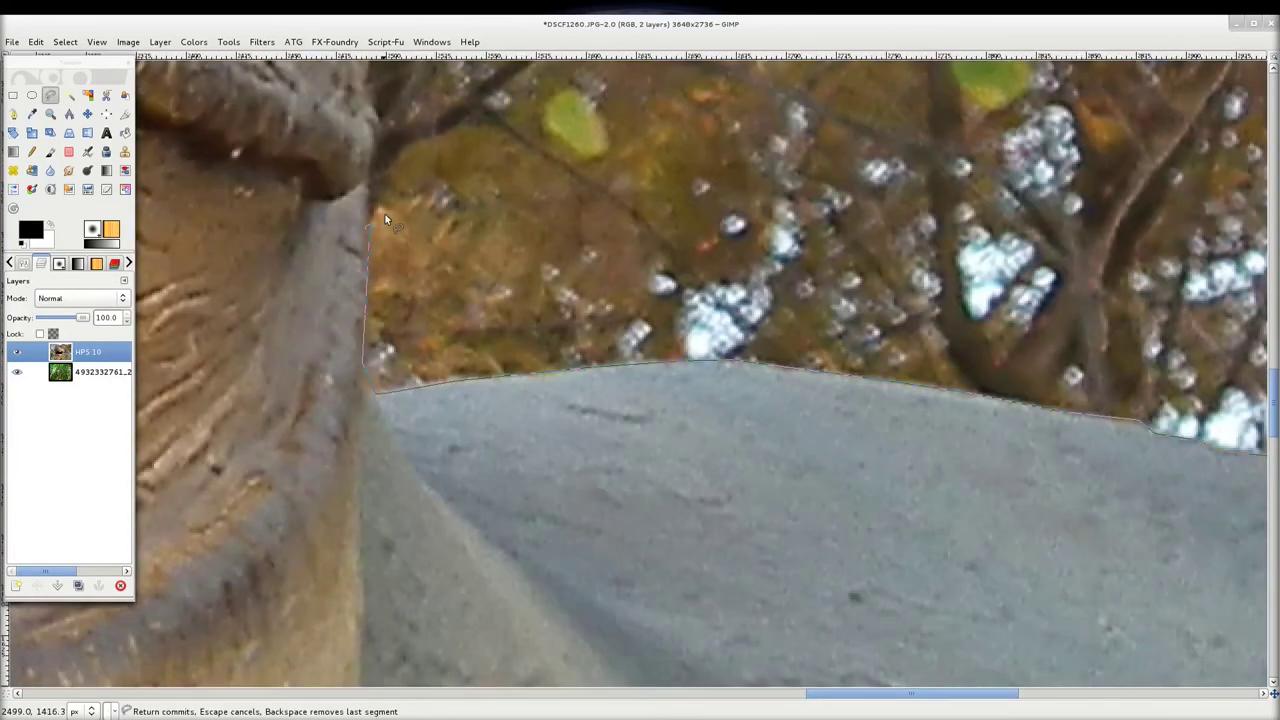
scroll(385, 214, "up", 1)
scroll(395, 423, "up", 2)
left_click(372, 426)
left_click(381, 372)
left_click(373, 332)
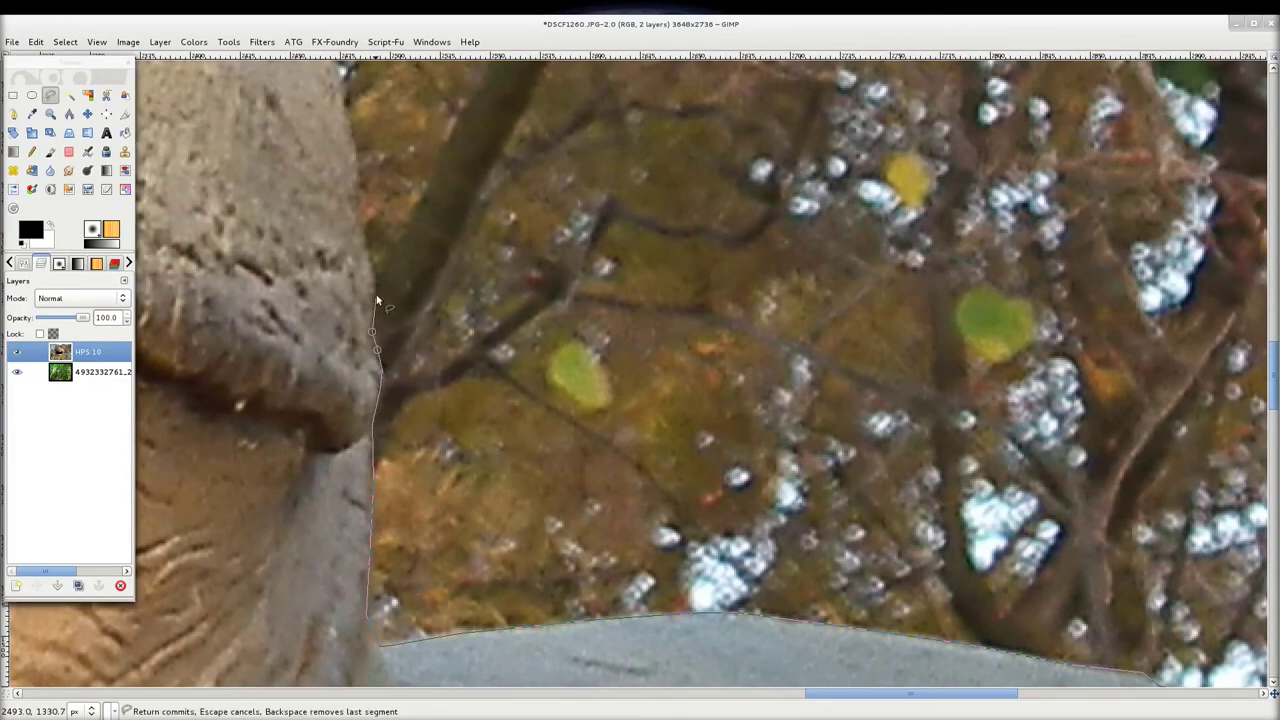
Add outline points along the dinosaur's edge against the branches
scroll(370, 232, "up", 2, "ctrl")
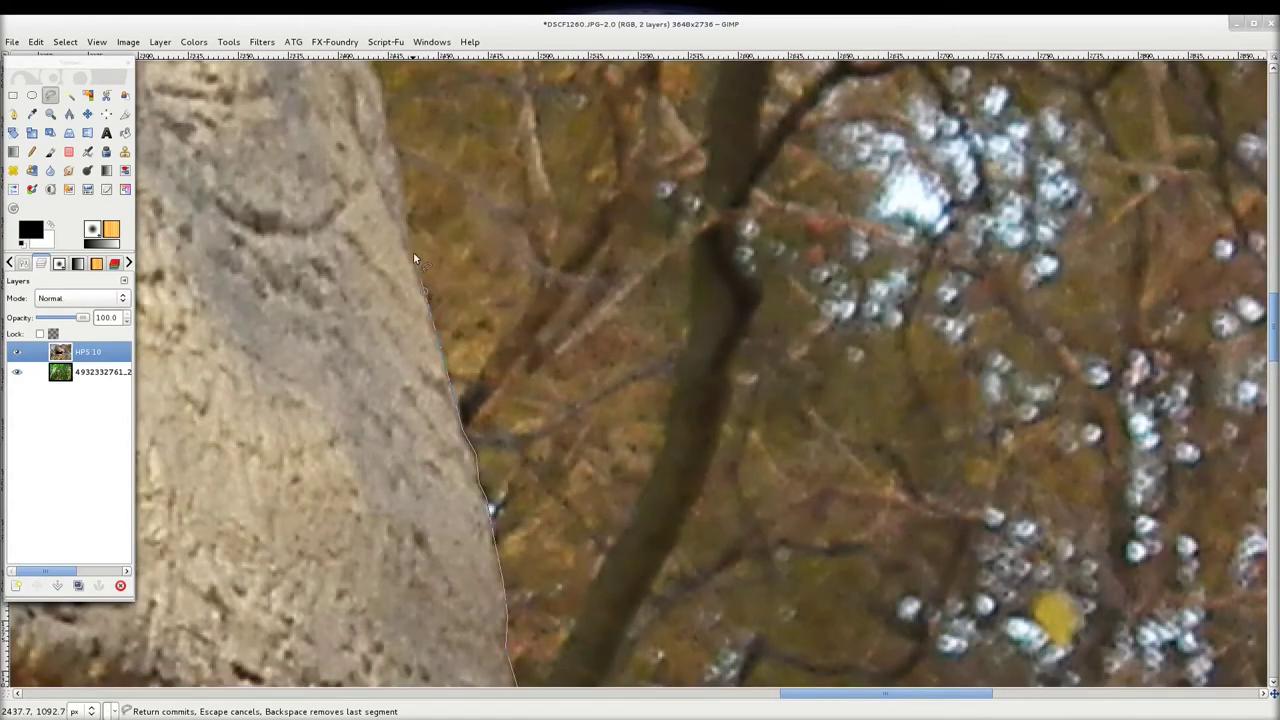
key("space")
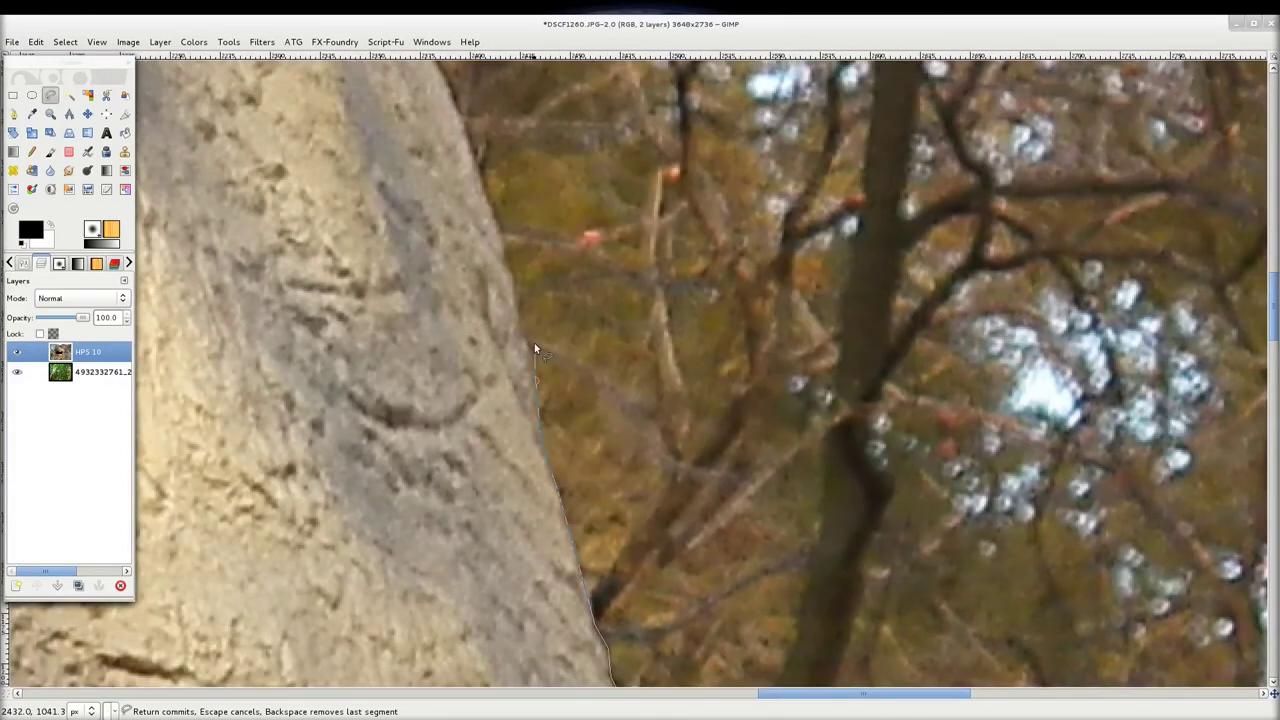
left_click(528, 340)
left_click(516, 294)
Pan along and extend the outline down the dinosaur's edge toward the image's bottom
key("space")
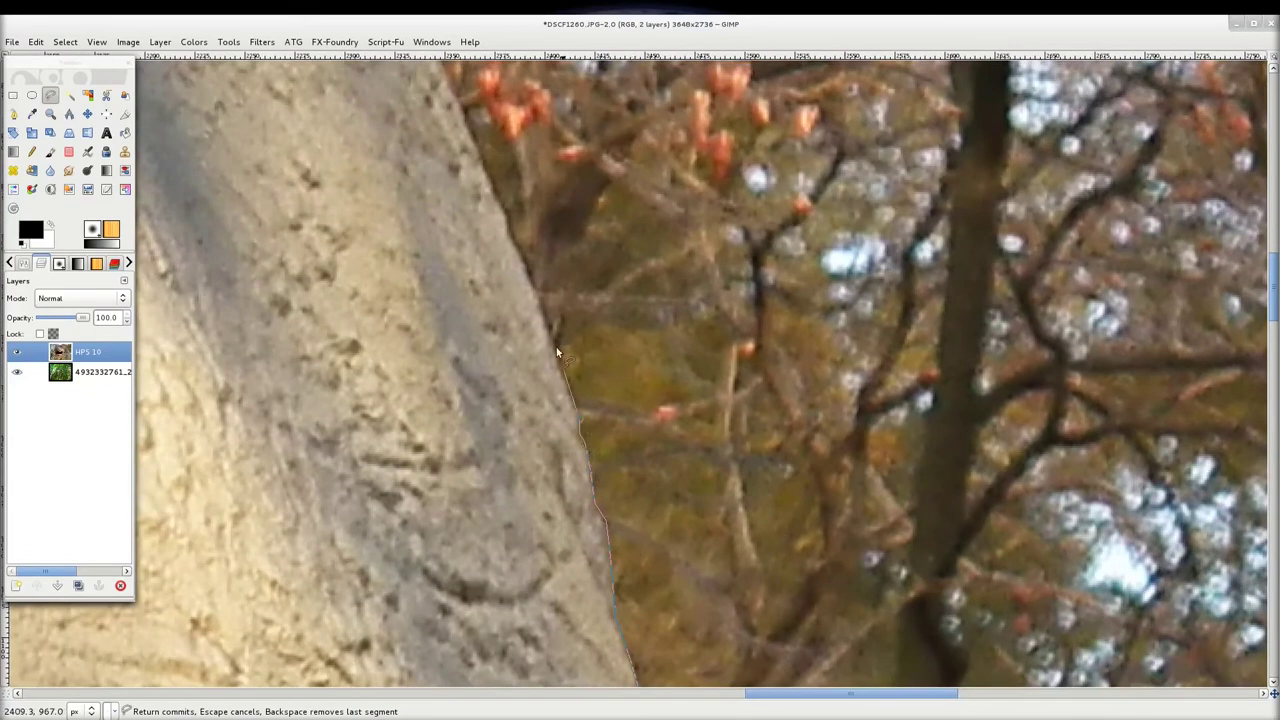
key("space")
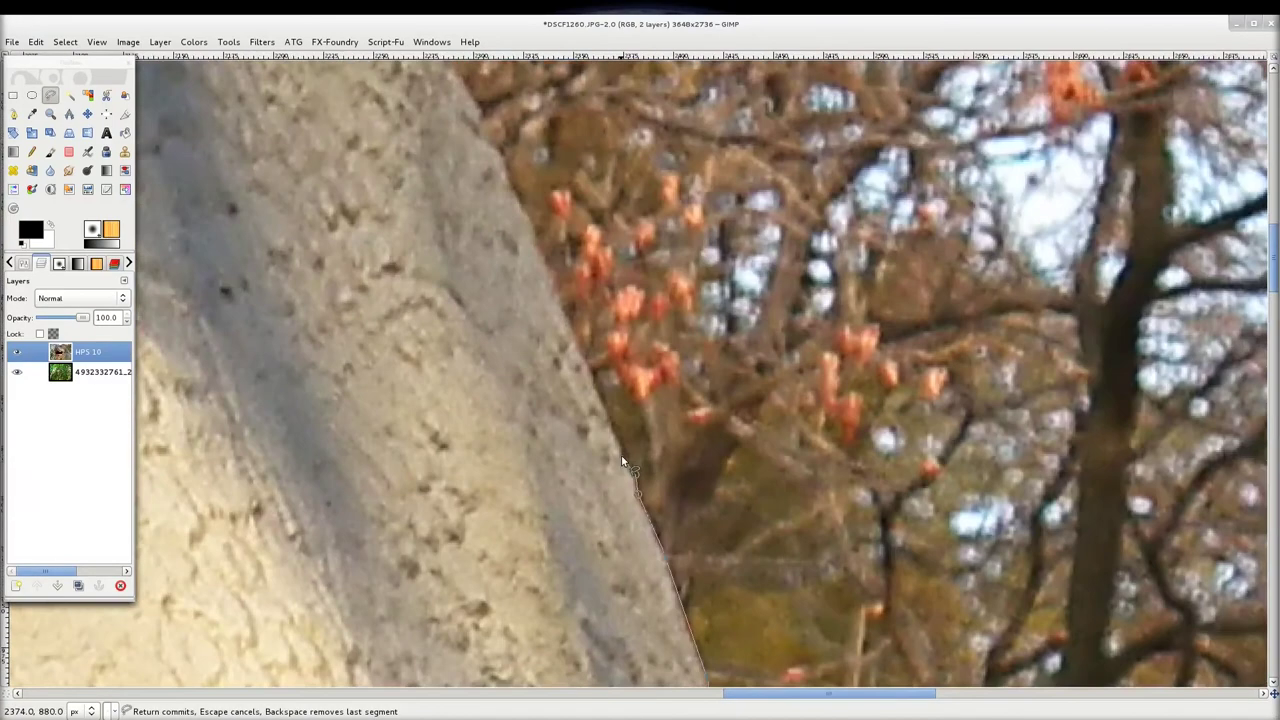
key("space")
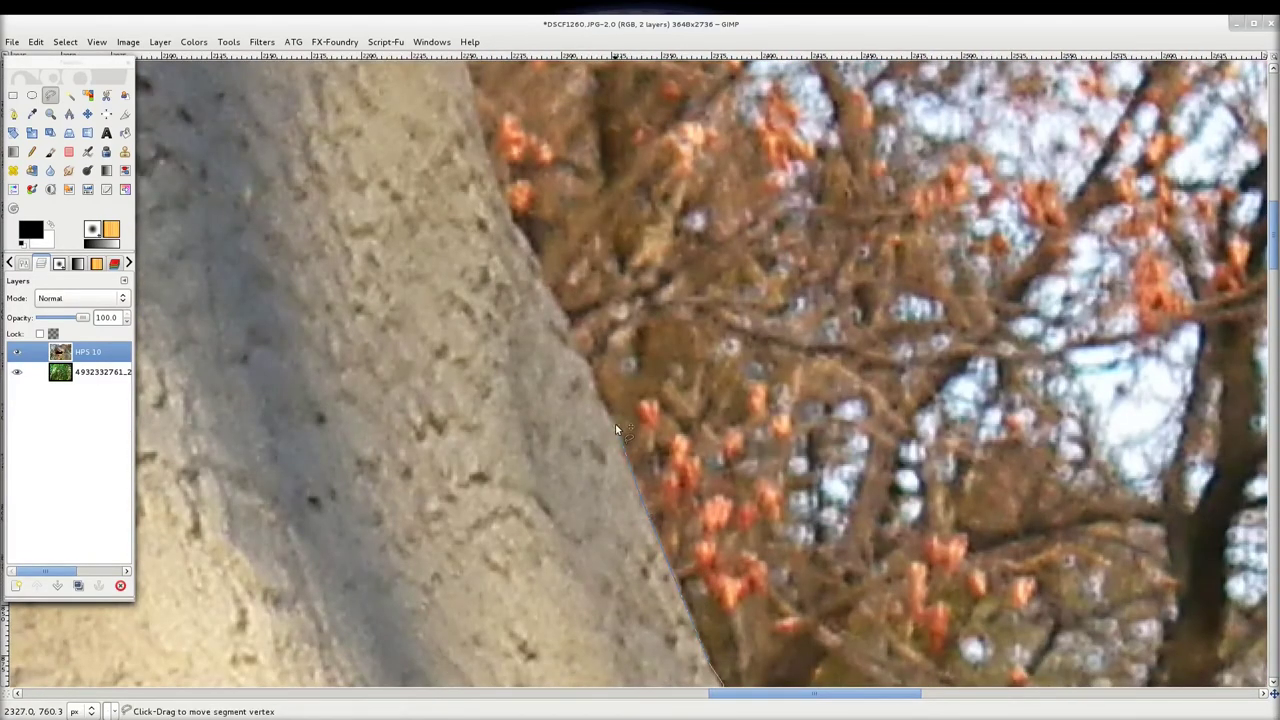
left_click(571, 322)
scroll(571, 322, "up", 3)
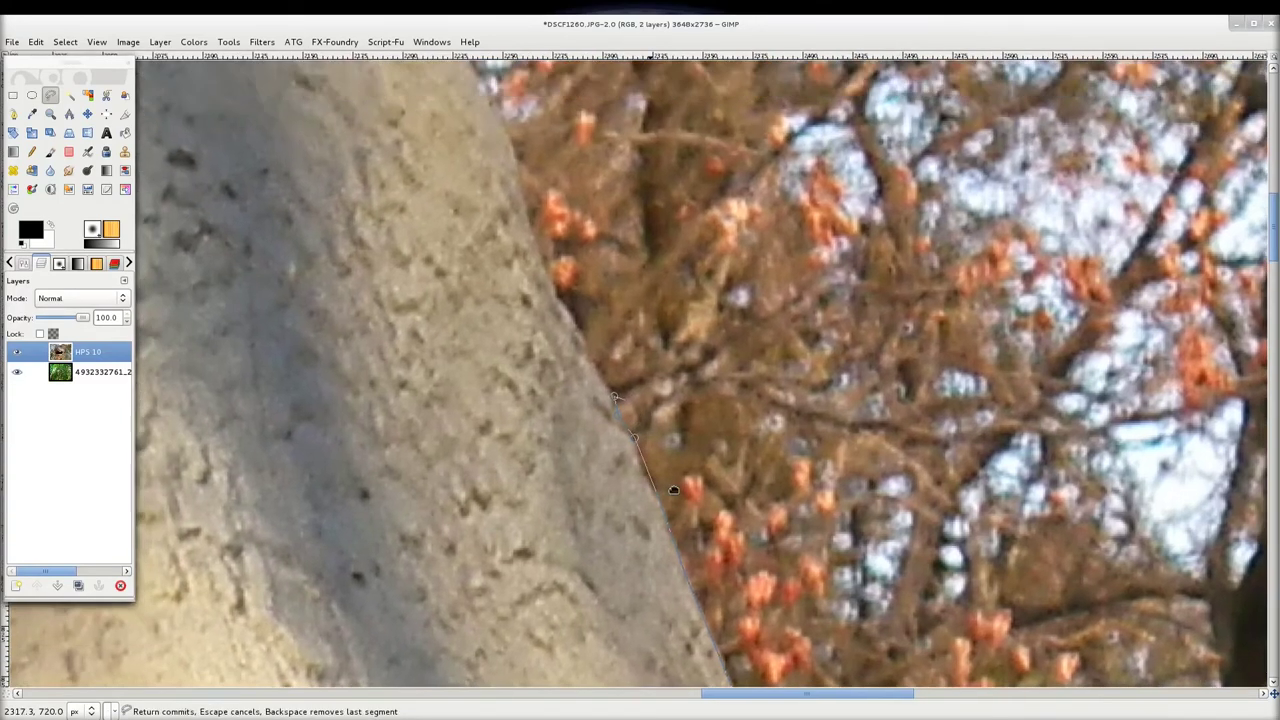
scroll(571, 322, "left", 2)
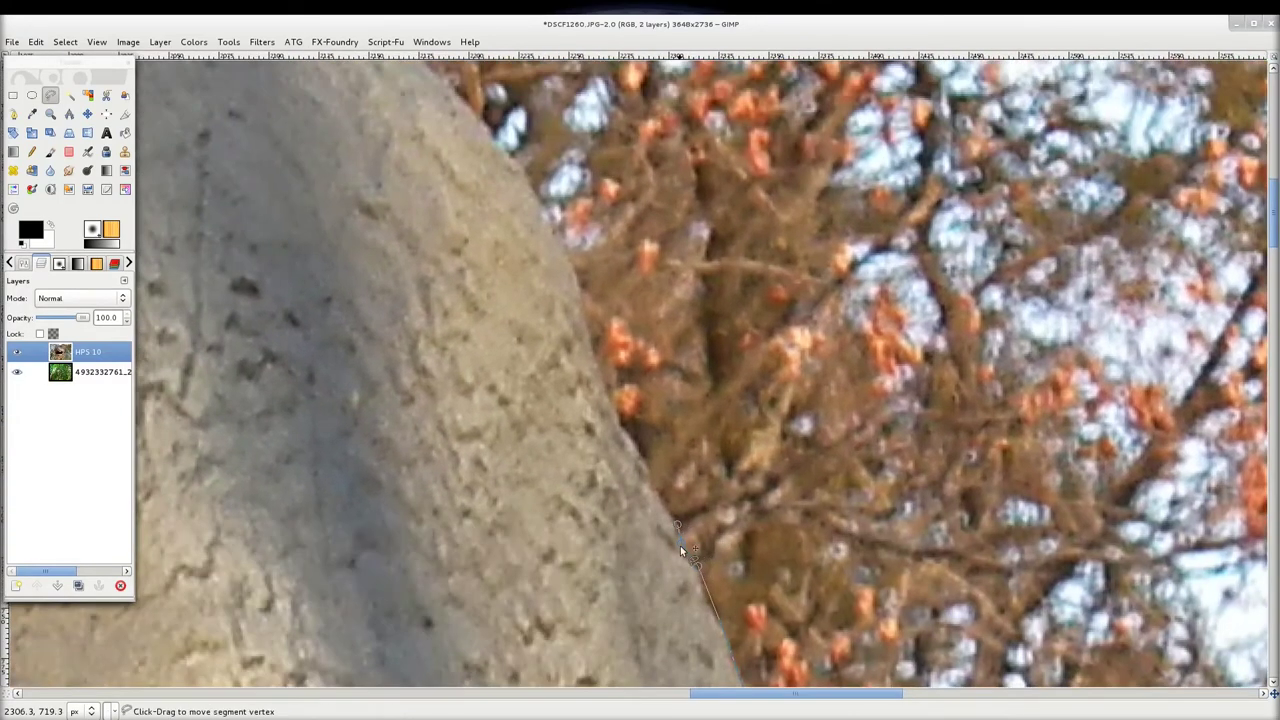
left_click(639, 445)
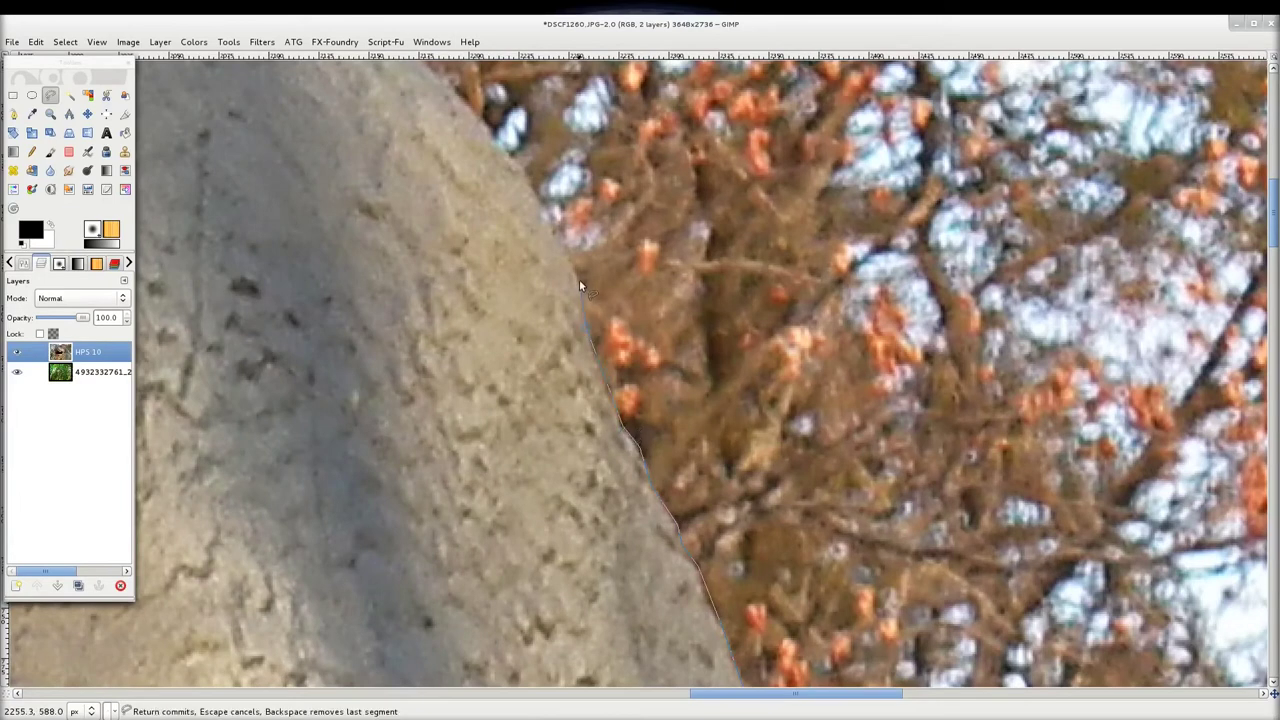
scroll(643, 308, "up", 5)
scroll(643, 308, "left", 3)
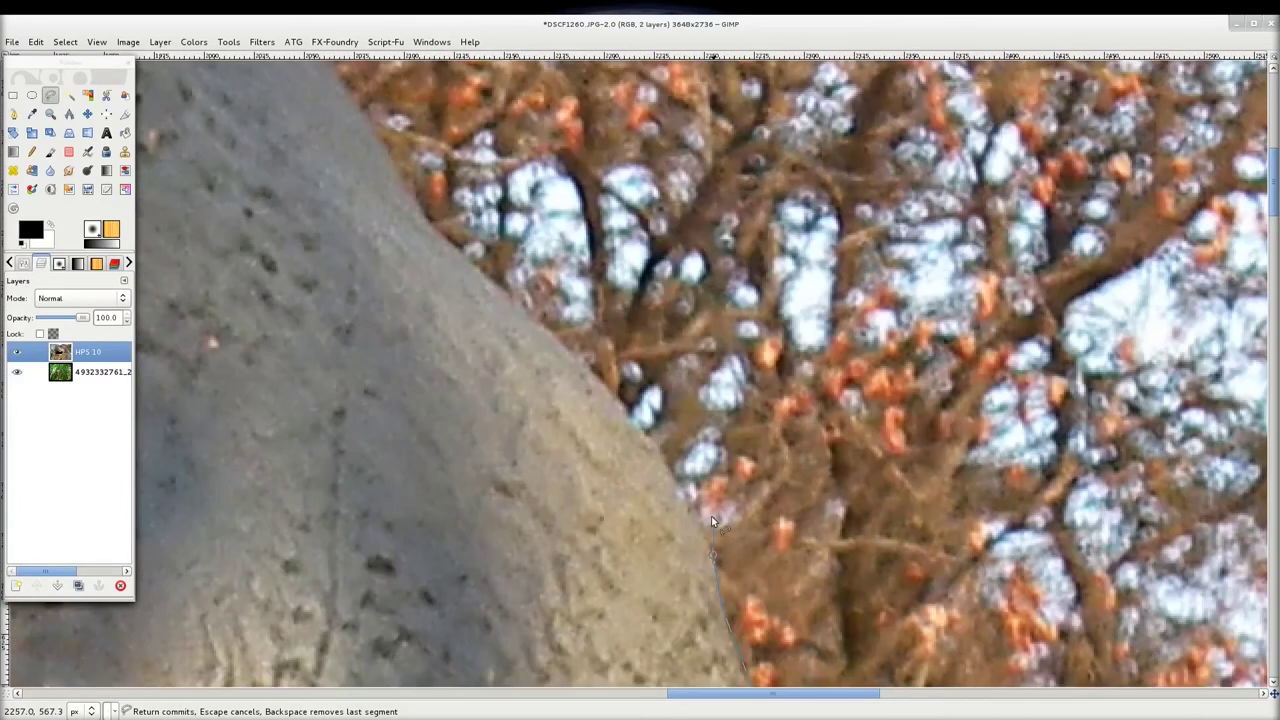
left_click(688, 506)
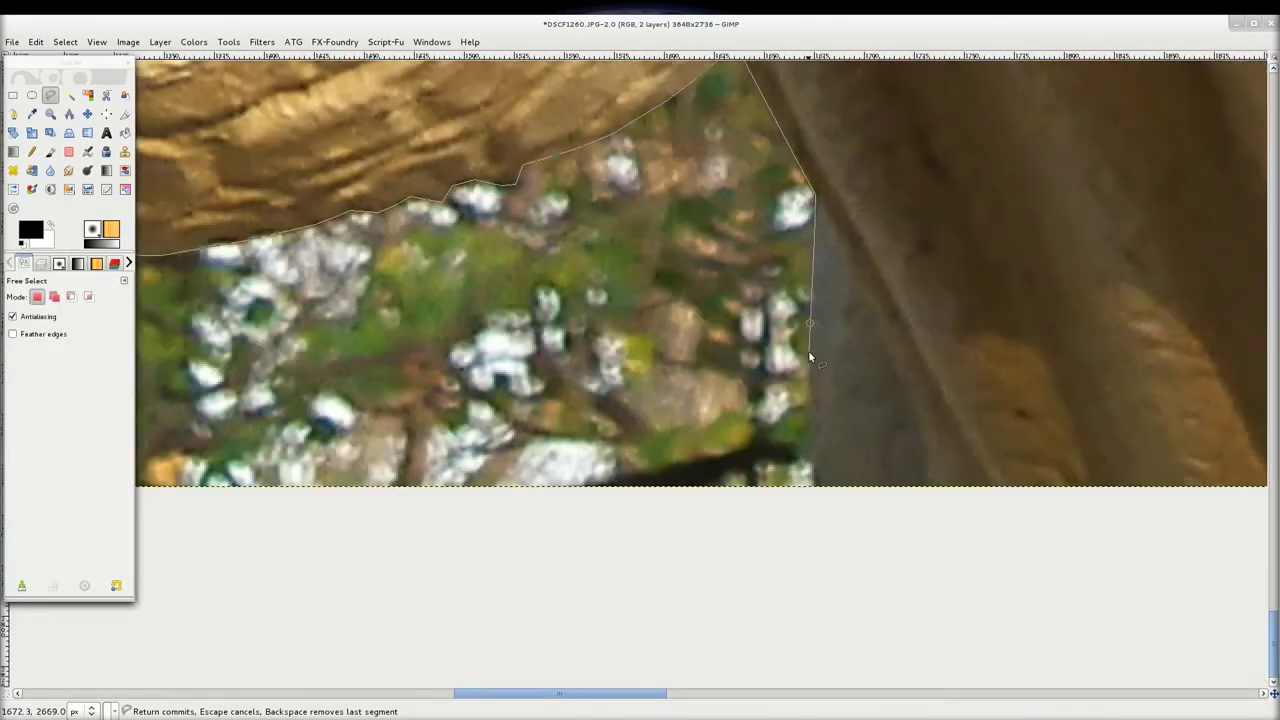
Extend the outline below the image's bottom edge, running beneath the dinosaur's body
left_click(814, 449)
left_click(815, 511)
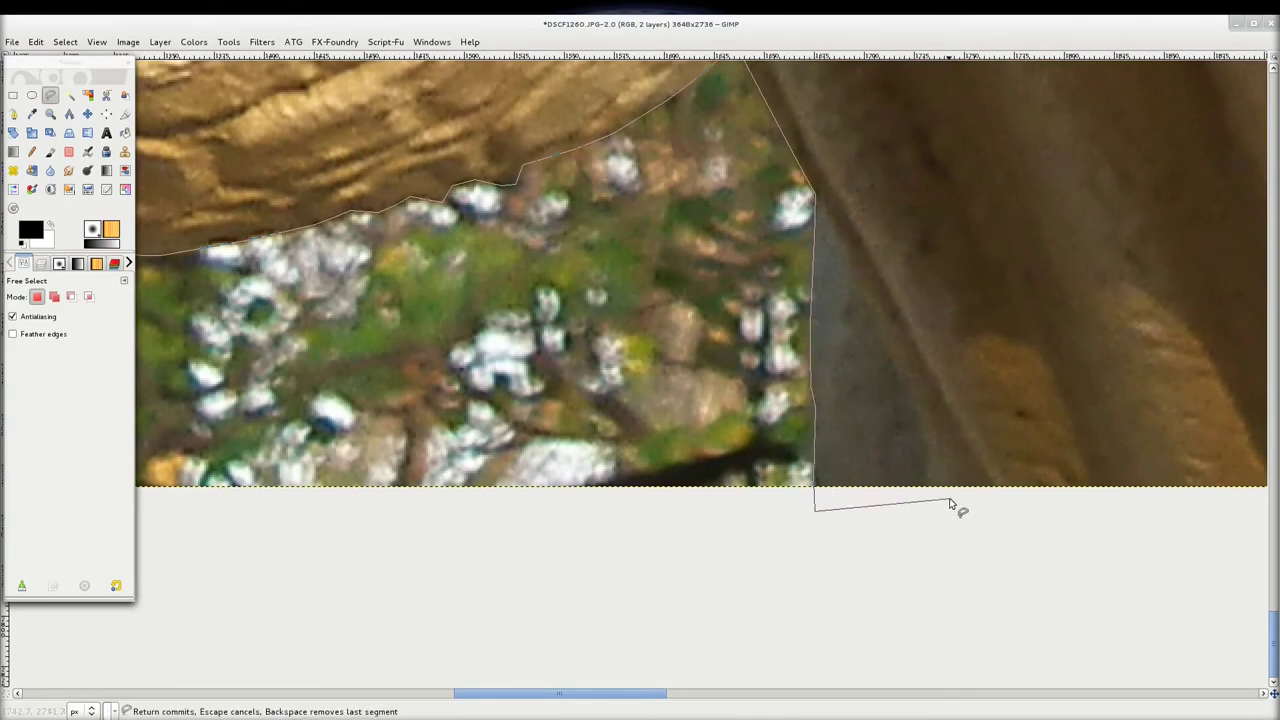
scroll(946, 484, "down", 2)
scroll(948, 480, "down", 1)
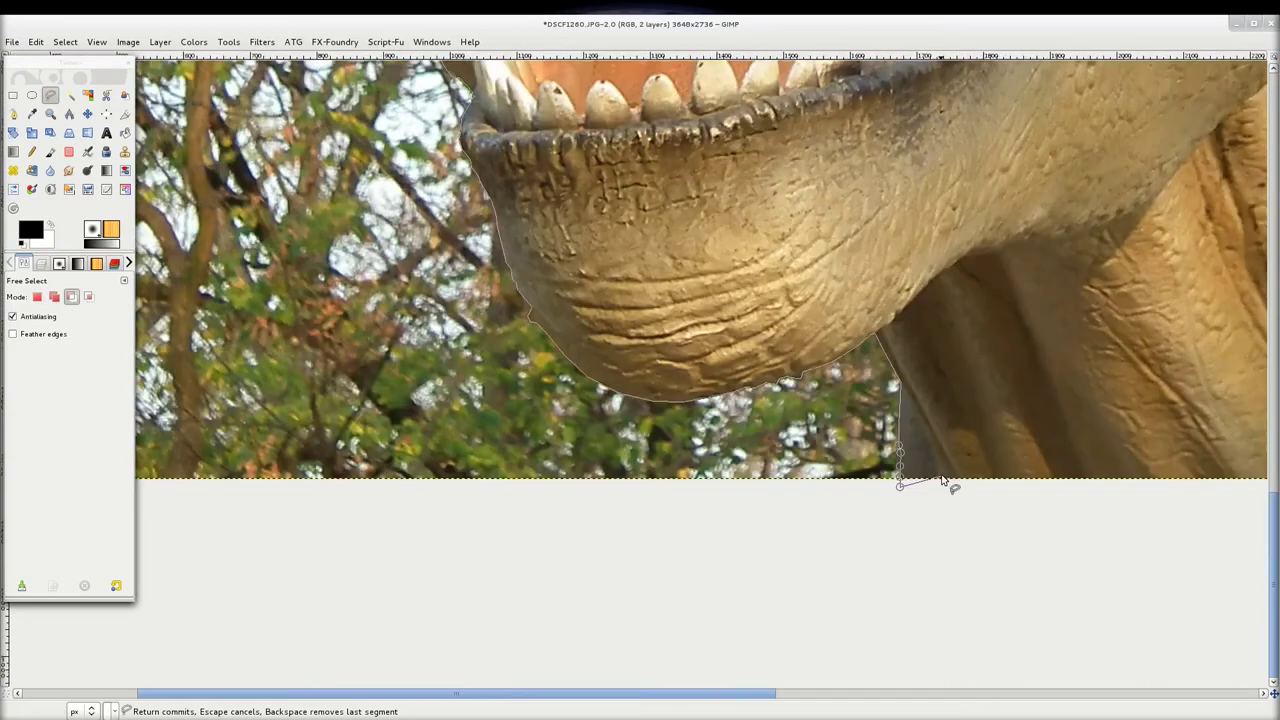
left_click(1055, 517)
scroll(1120, 486, "right", 5)
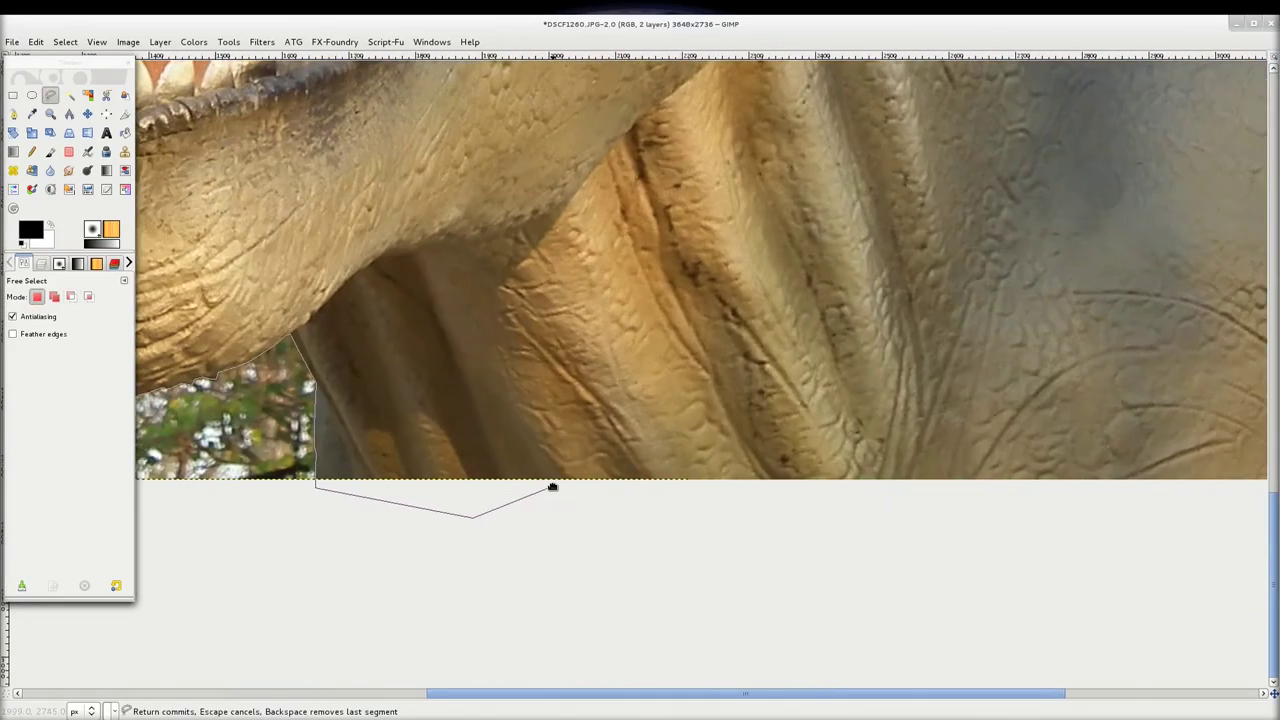
left_click(1065, 498)
scroll(1160, 475, "right", 5)
Run the outline up outside the right side and close it at the starting point
left_click(878, 548)
left_click(986, 288)
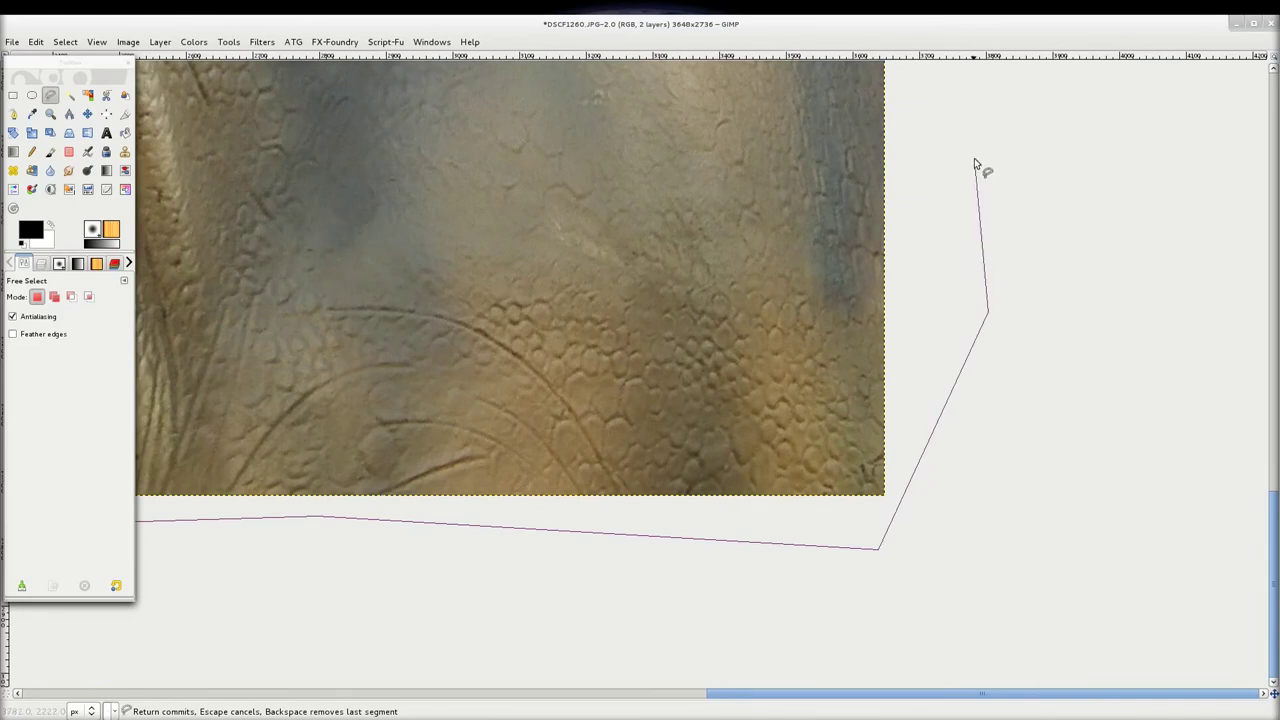
scroll(975, 175, "up", 3)
scroll(968, 215, "up", 3)
left_click(953, 305)
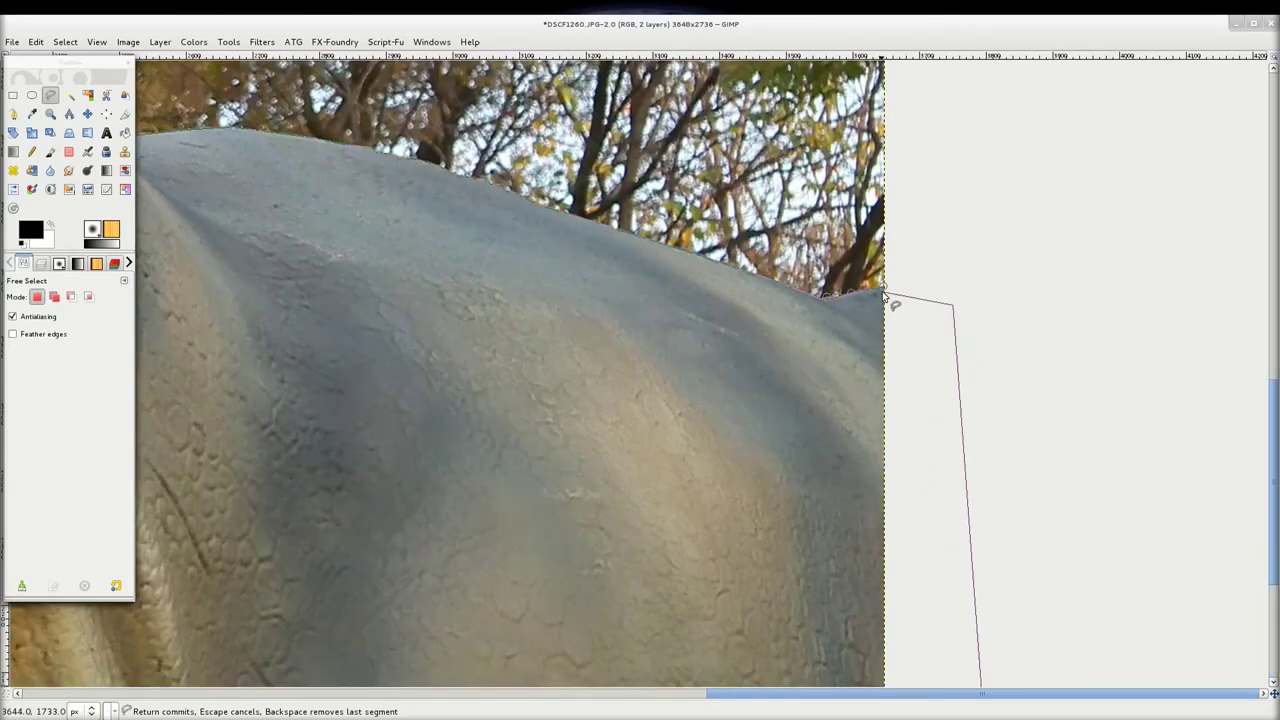
scroll(893, 293, "up", 1)
left_click(879, 291)
scroll(371, 289, "down", 2)
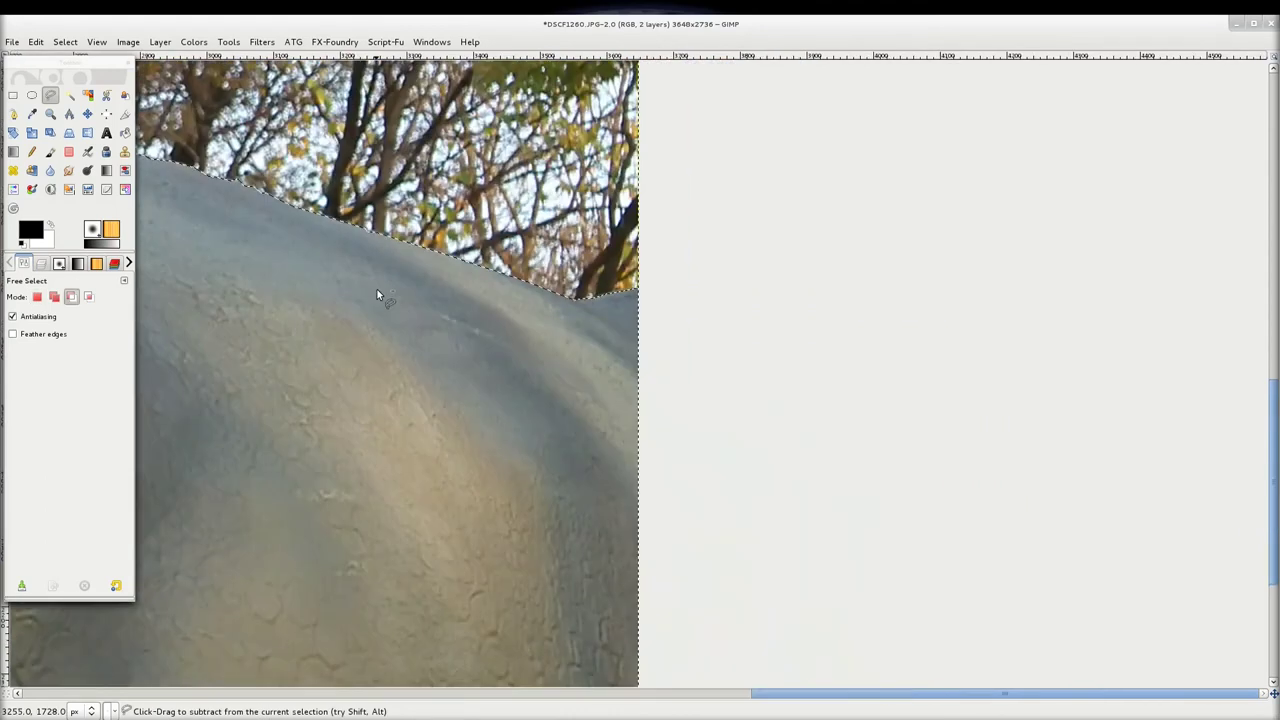
scroll(380, 323, "down", 1)
scroll(517, 312, "down", 1)
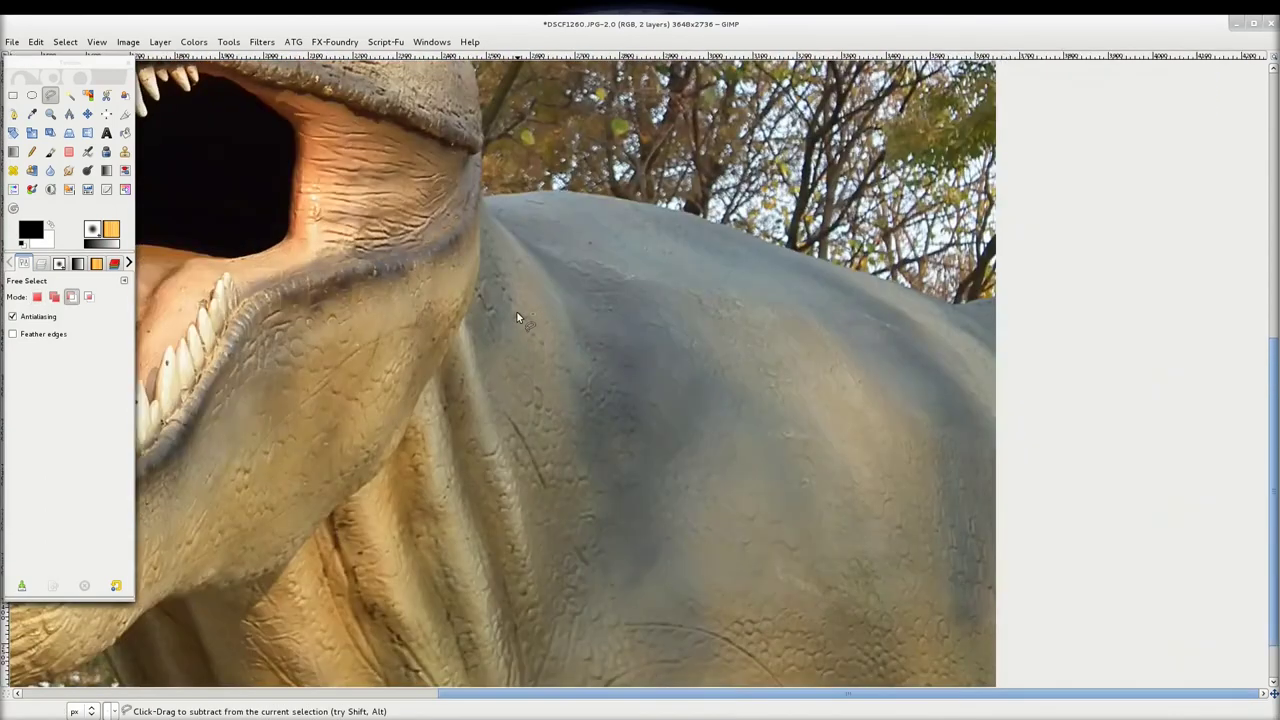
scroll(549, 312, "down", 1)
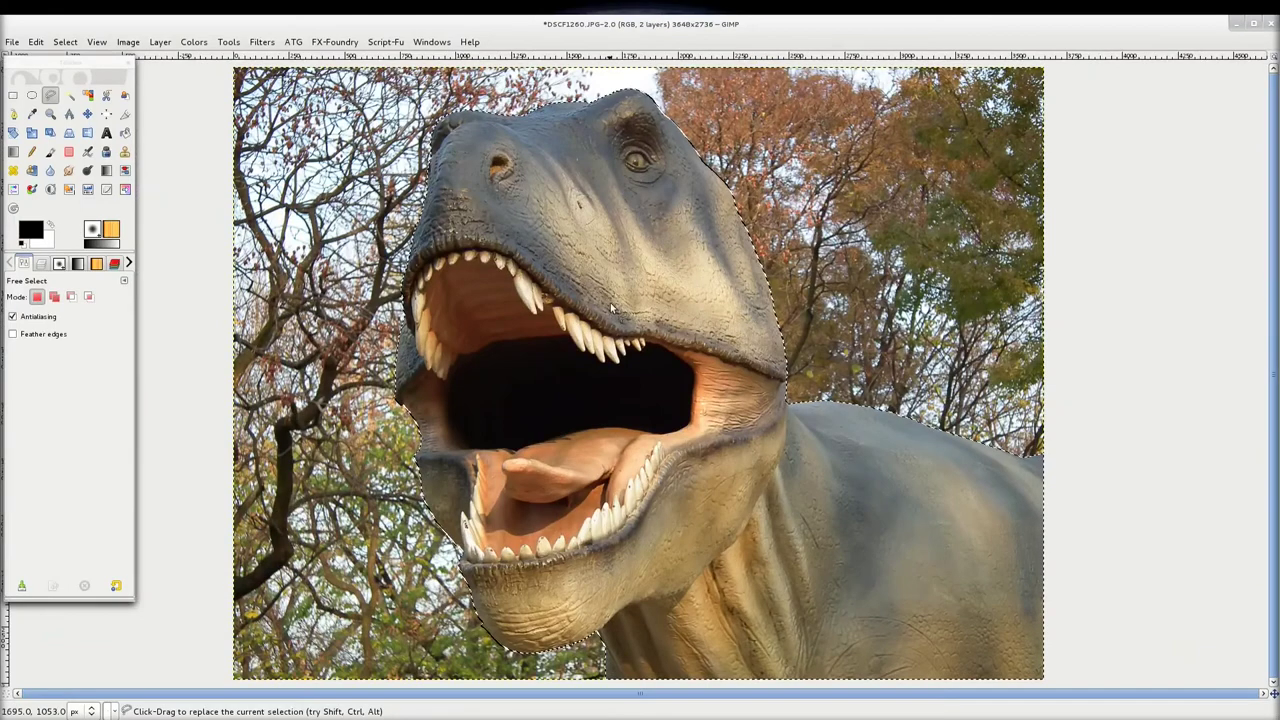
Add a white, full-opacity mask to the dinosaur layer and invert the selection to the background
left_click(40, 265)
right_click(82, 353)
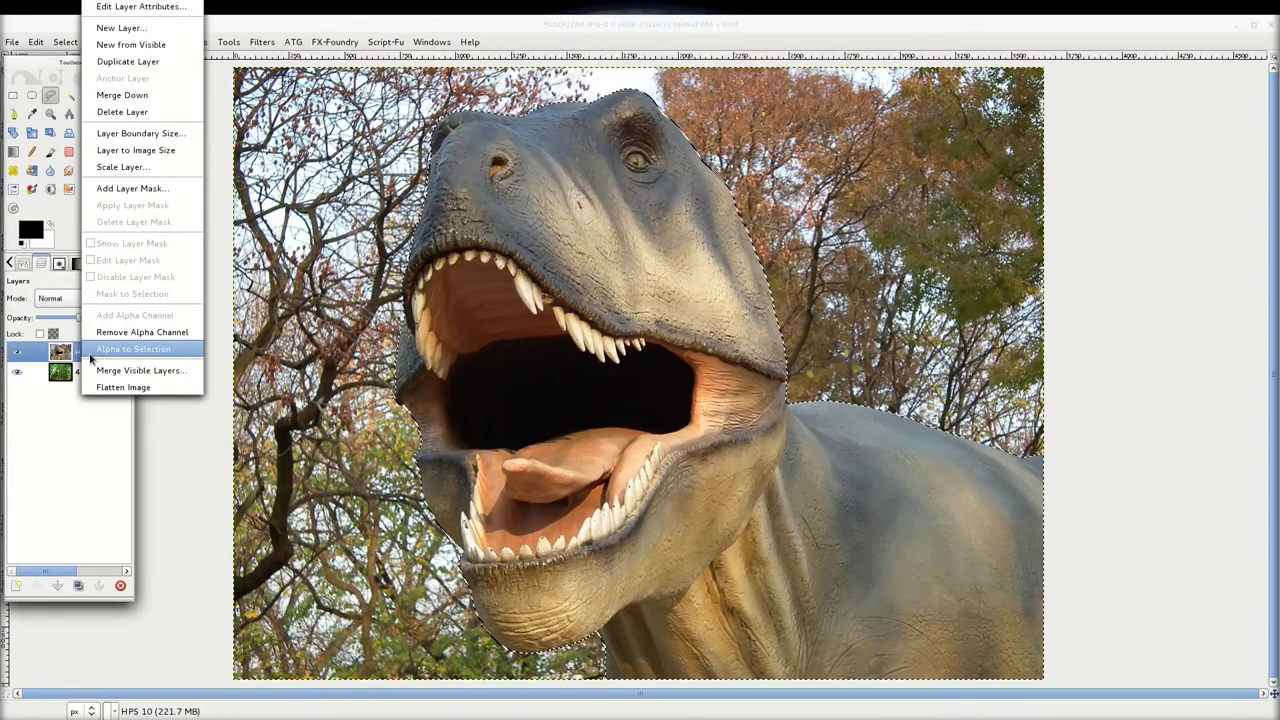
left_click(131, 188)
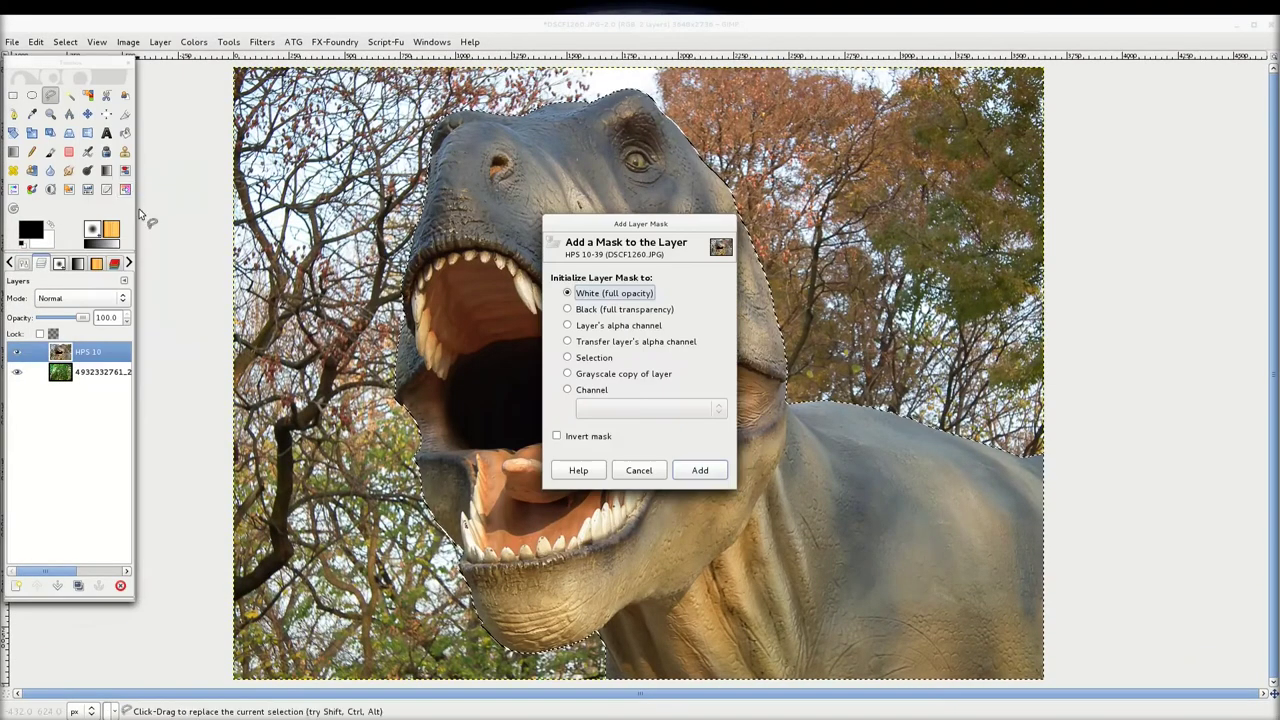
left_click(689, 473)
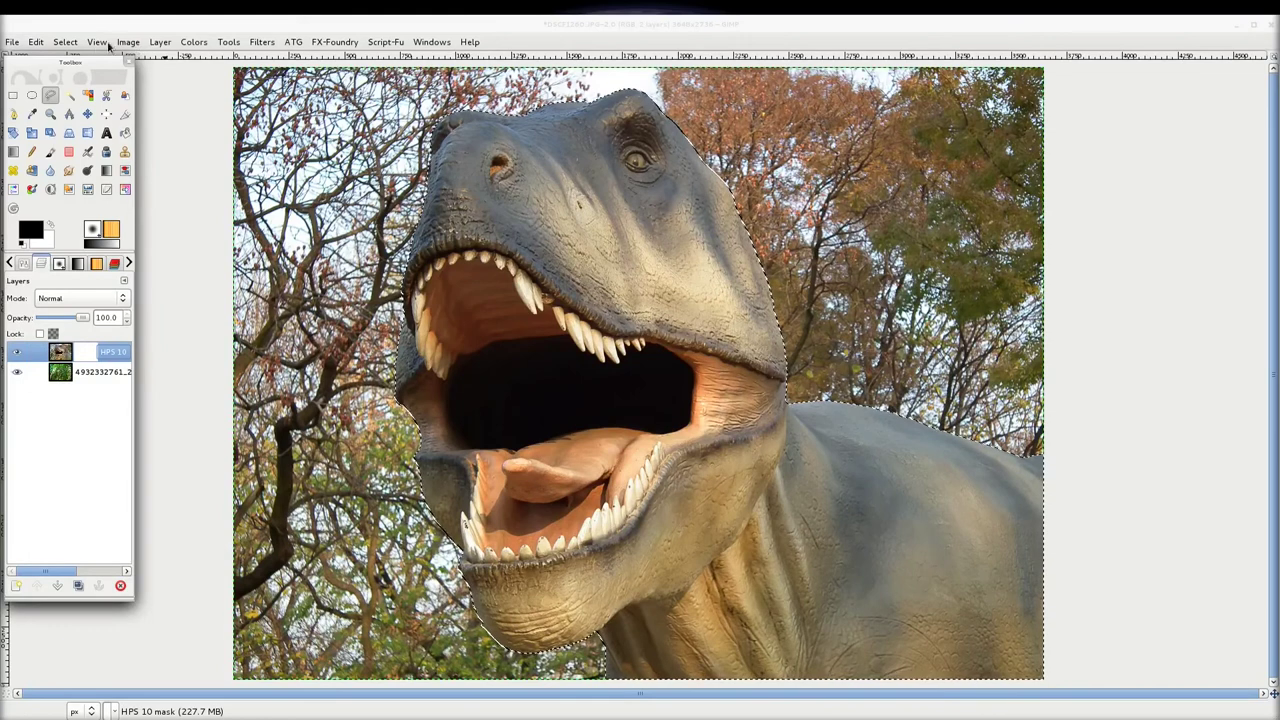
left_click(65, 42)
left_click(92, 90)
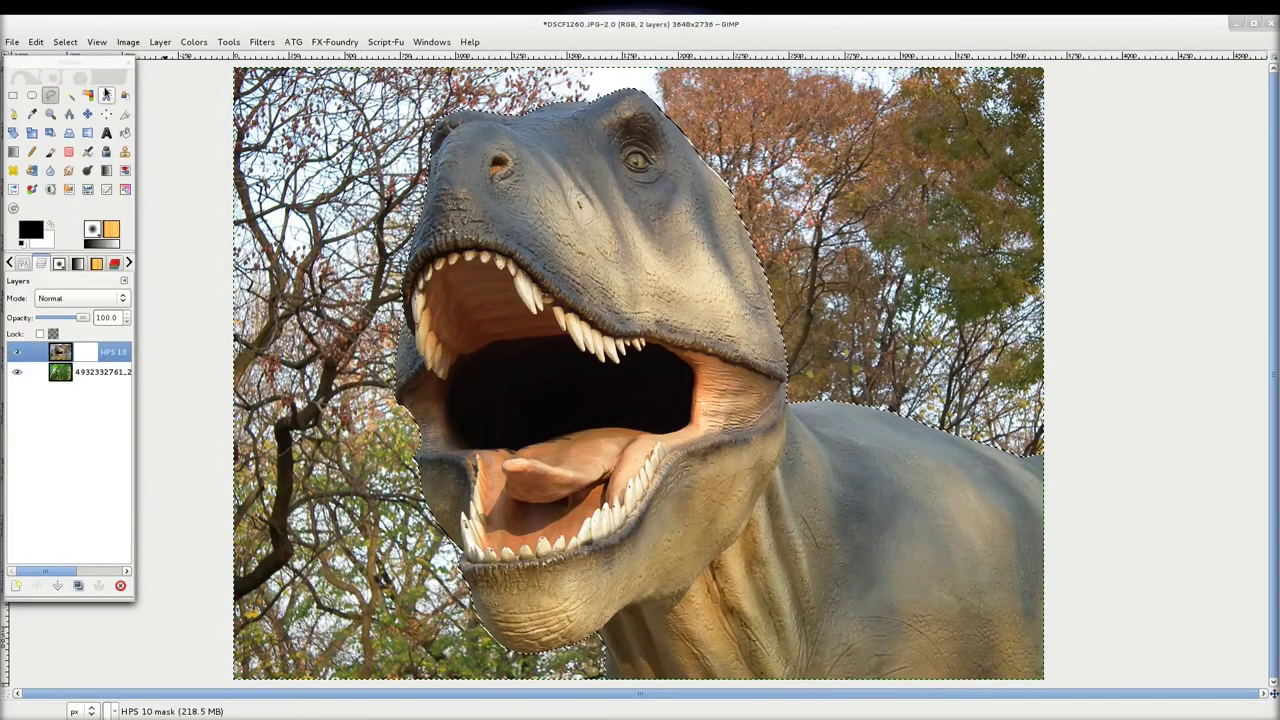
Fill the mask's background area black to reveal the forest, then zoom in and check Free Select settings
left_click_drag(30, 230, 335, 168)
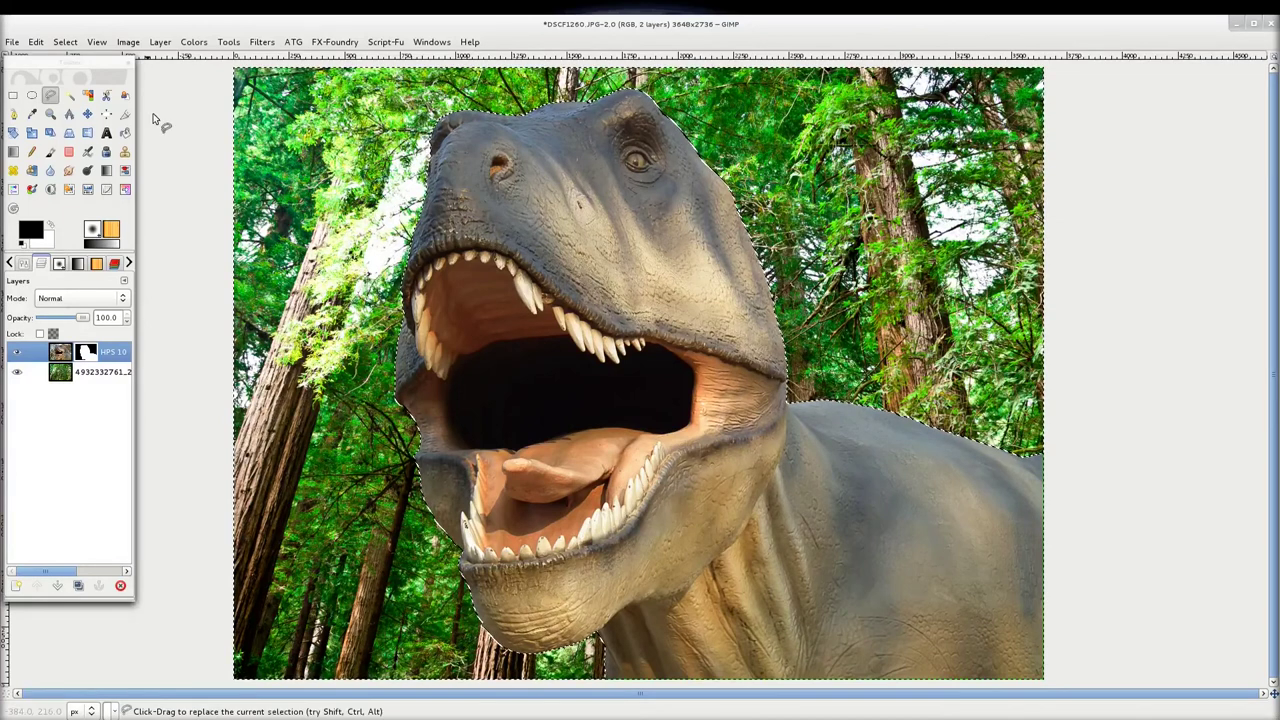
left_click(53, 95)
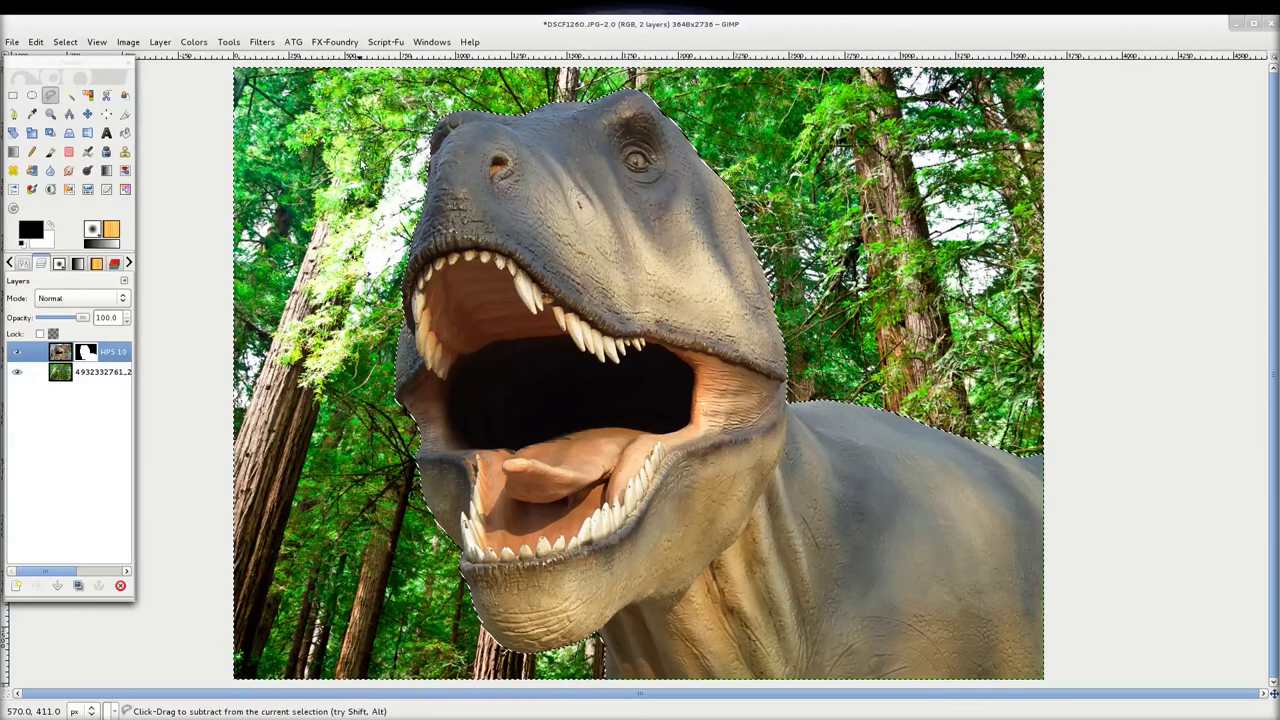
scroll(376, 155, "up", 2)
scroll(377, 156, "up", 2)
scroll(380, 170, "up", 3)
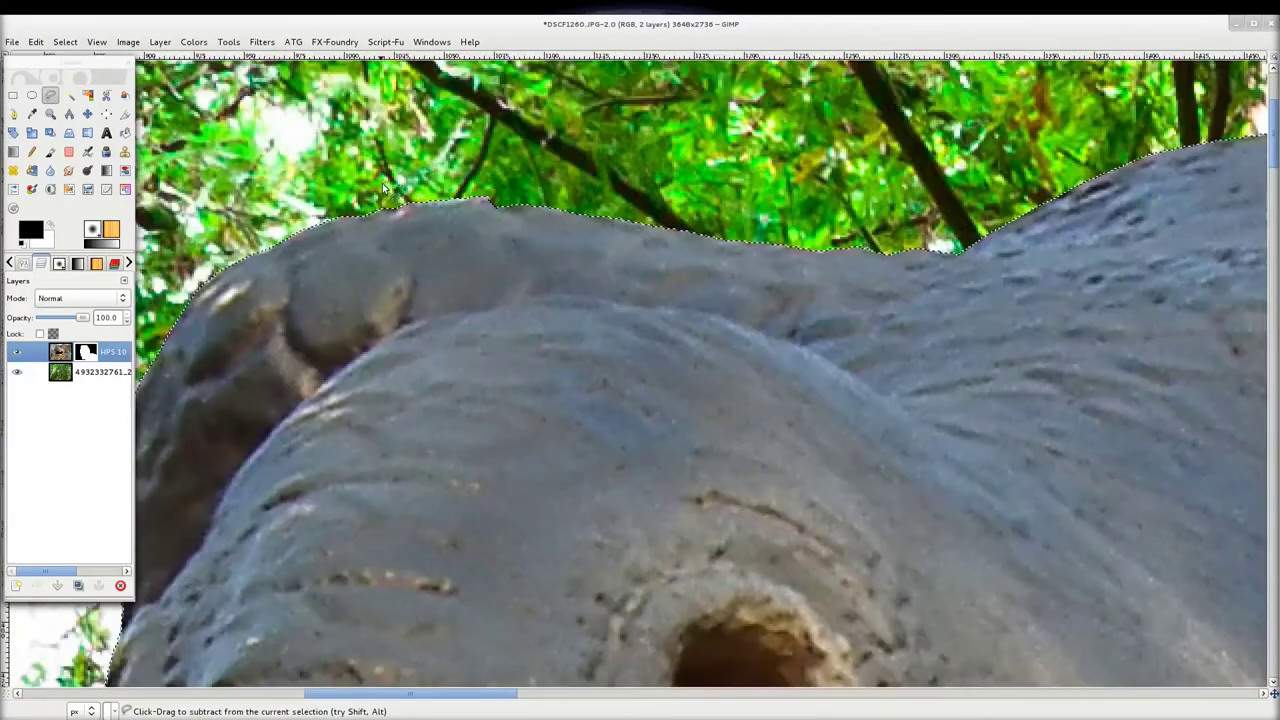
scroll(384, 188, "up", 1)
scroll(395, 195, "up", 1)
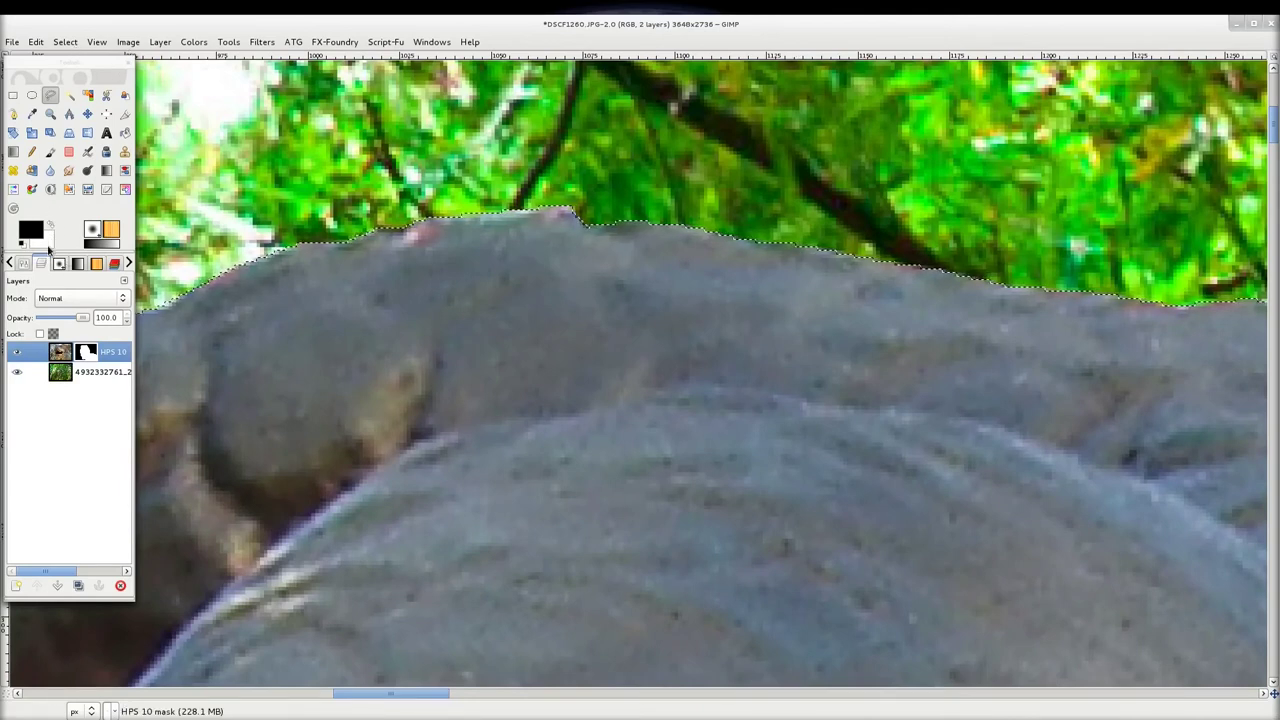
double_click(50, 95)
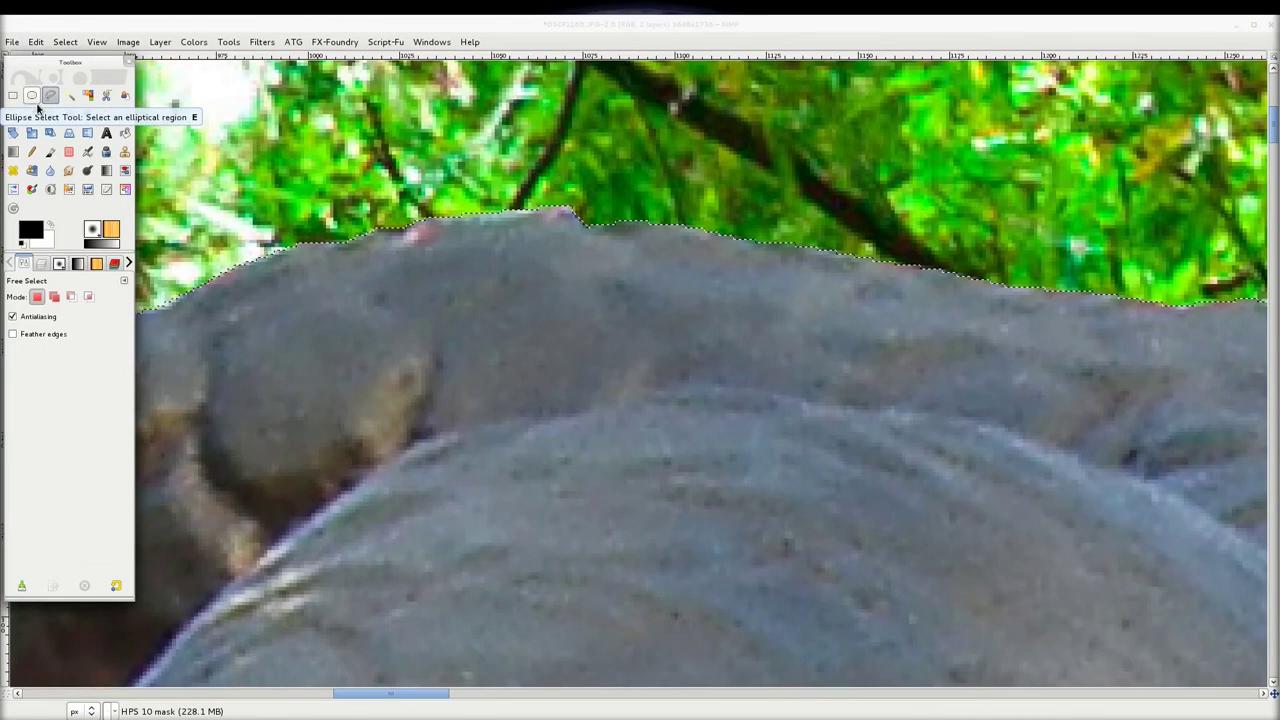
Clear the selection and pan around to inspect the rock edge up close
left_click(65, 42)
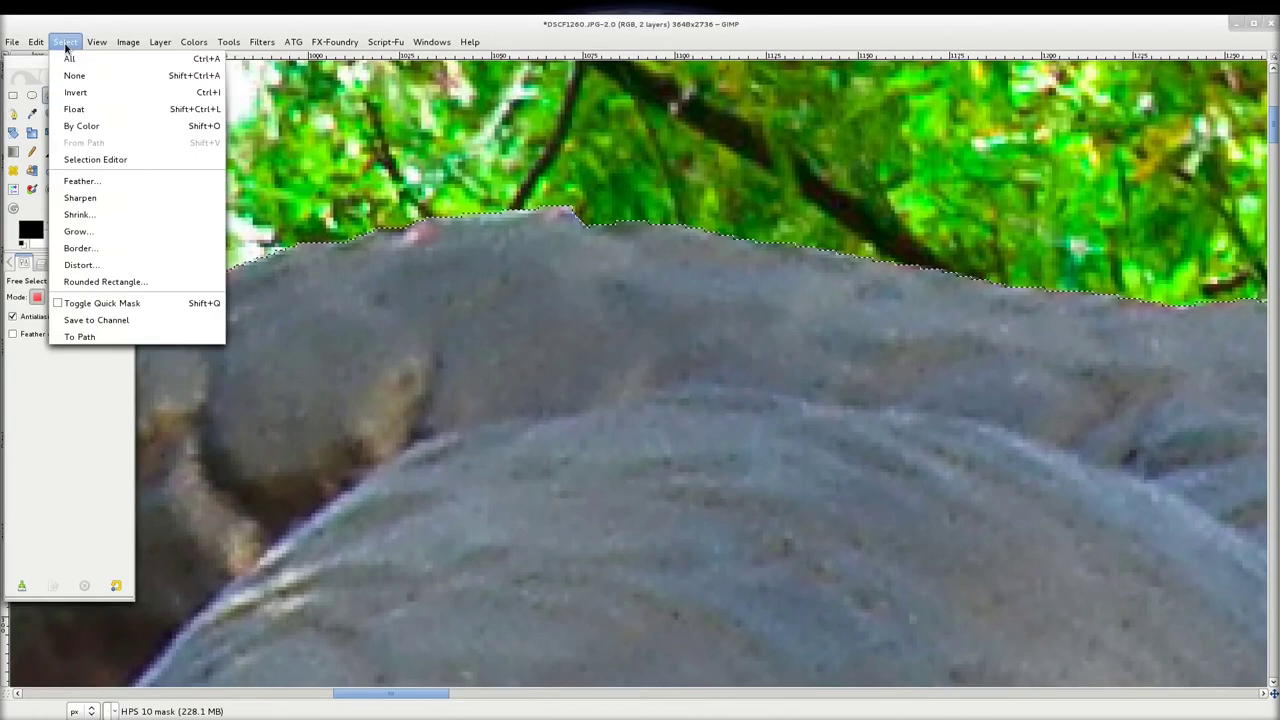
left_click(80, 73)
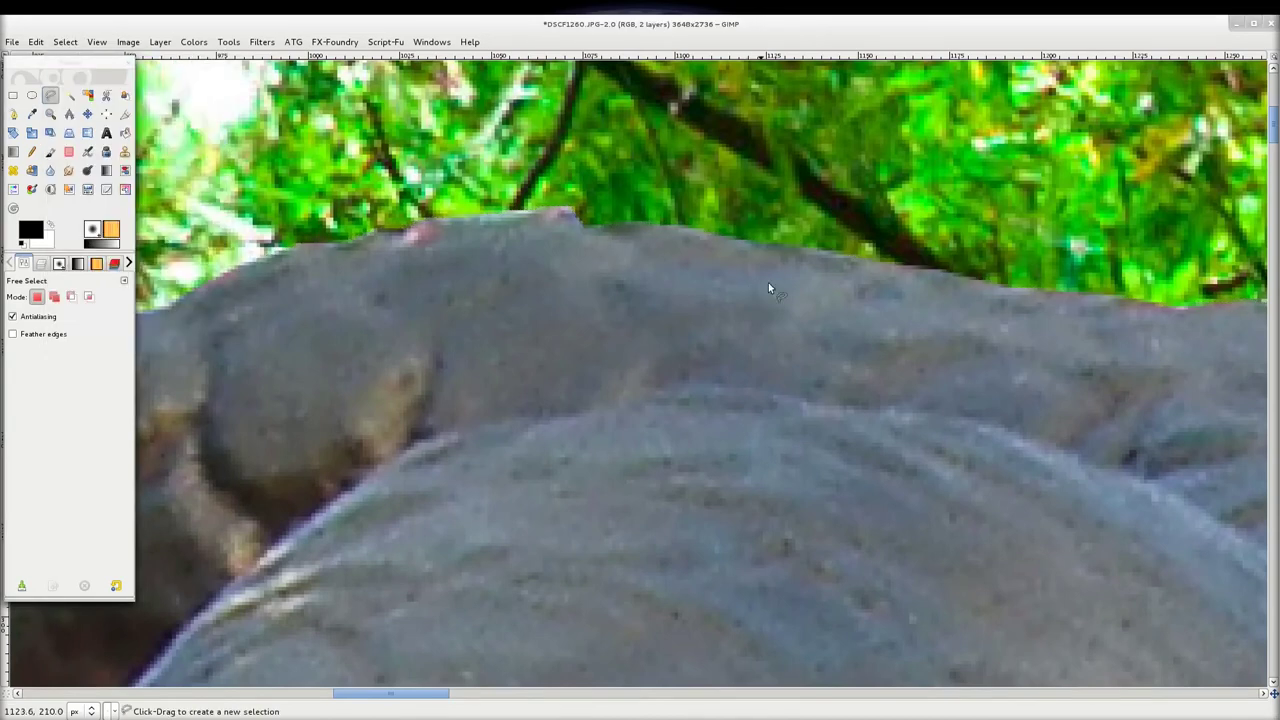
left_click_drag(998, 266, 532, 261)
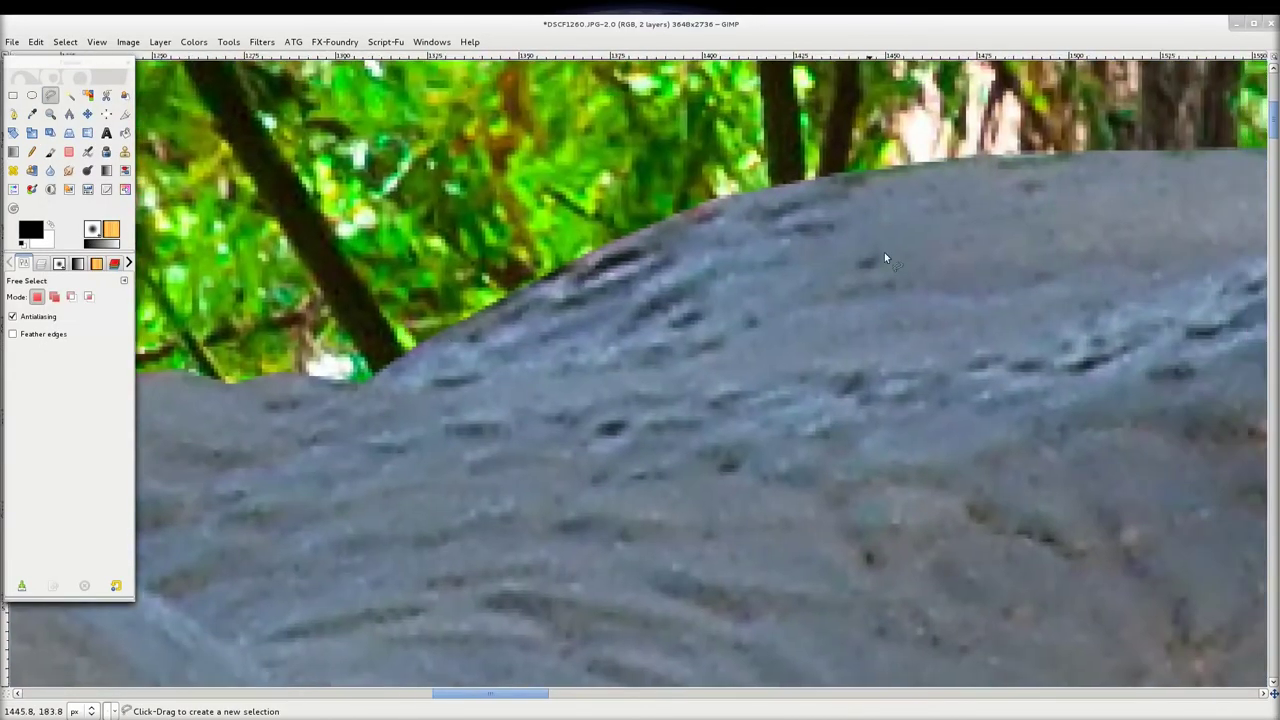
mouse_move(884, 252)
left_mouse_down()
mouse_move(416, 249)
mouse_move(989, 151)
left_mouse_up()
scroll(375, 355, "down", 2)
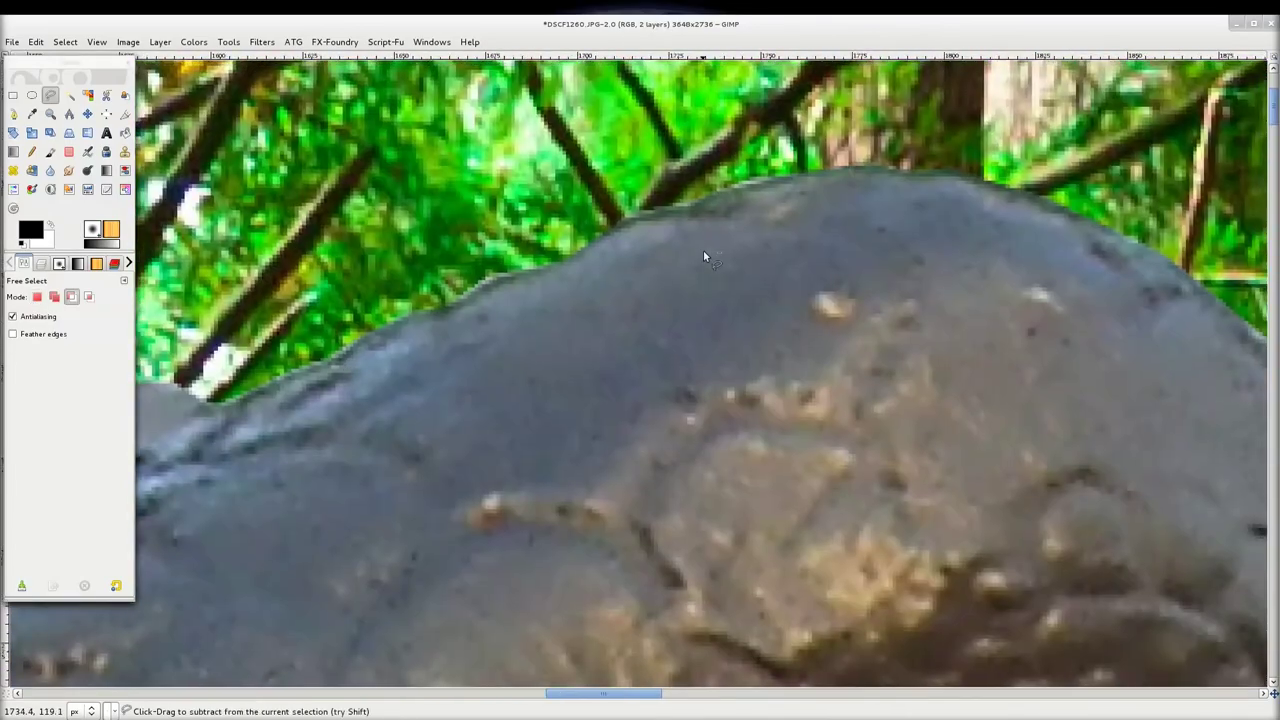
scroll(703, 250, "up", 1)
scroll(703, 250, "down", 2)
scroll(703, 250, "down", 1)
scroll(691, 290, "down", 2)
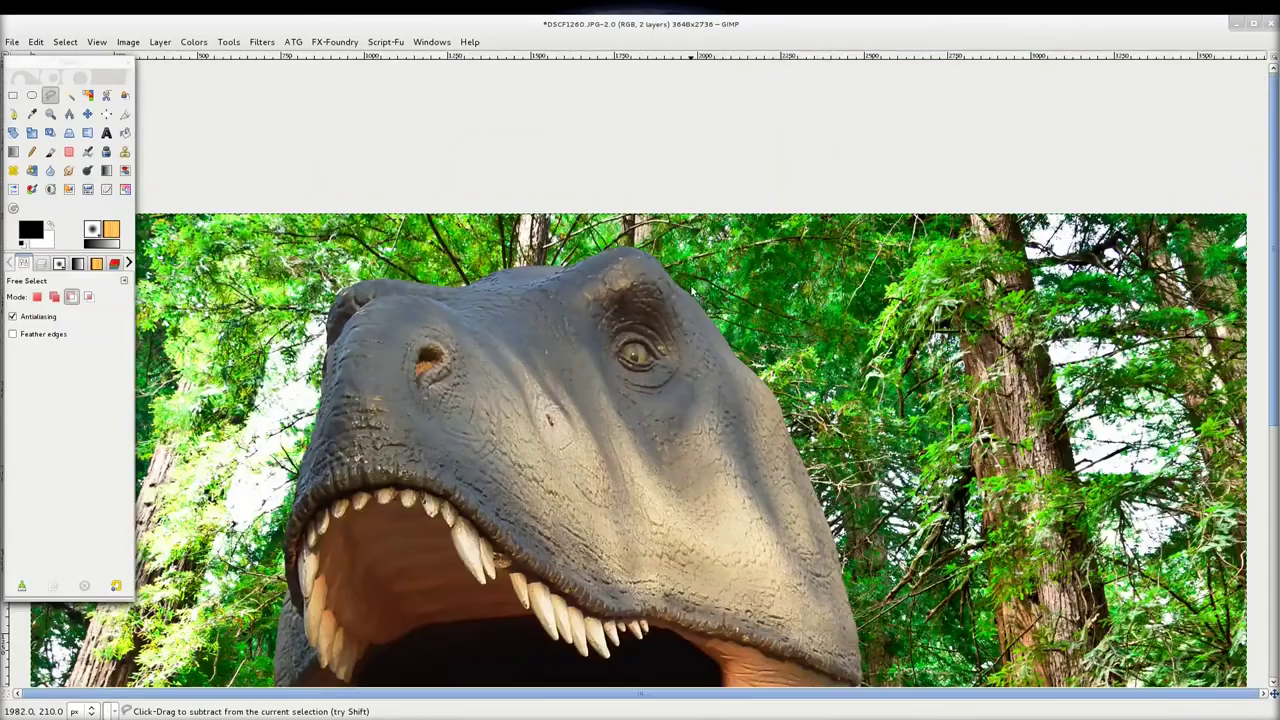
scroll(707, 336, "up", 2)
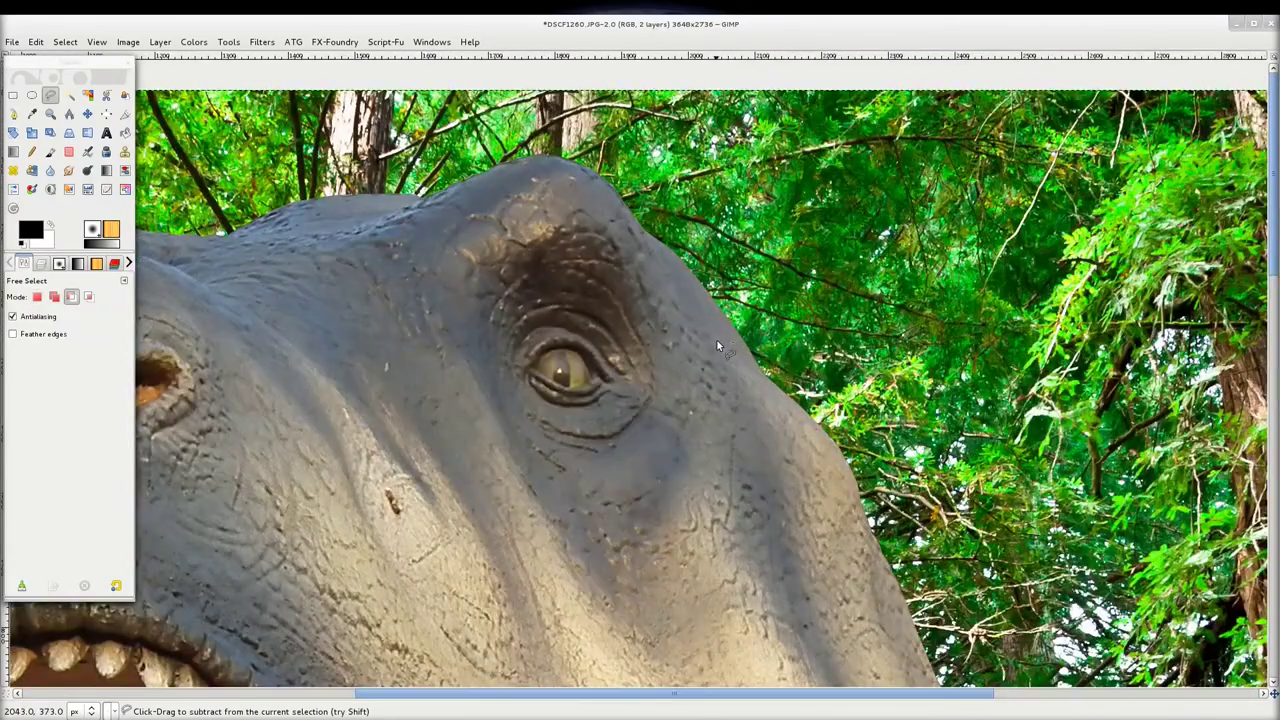
Make HPS 10's layer mask the active painting target
left_click(42, 264)
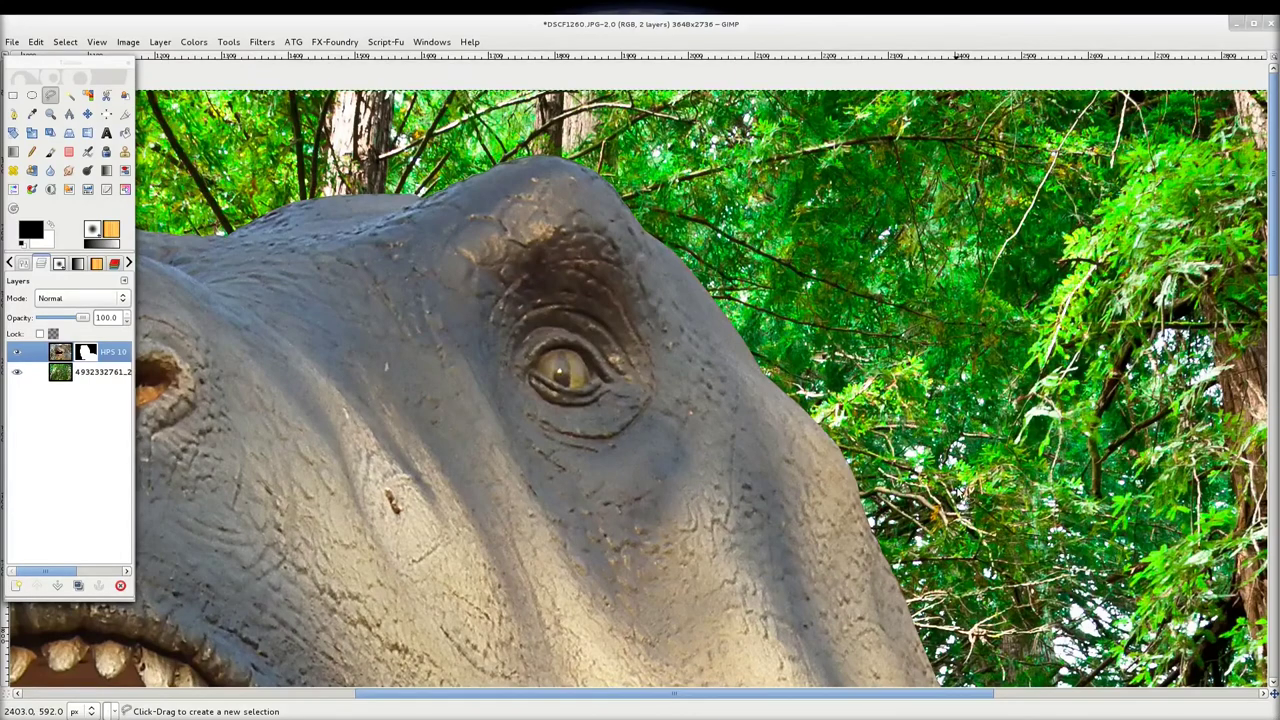
scroll(960, 488, "down", 5)
scroll(1076, 469, "down", 3)
scroll(1076, 469, "up", 3)
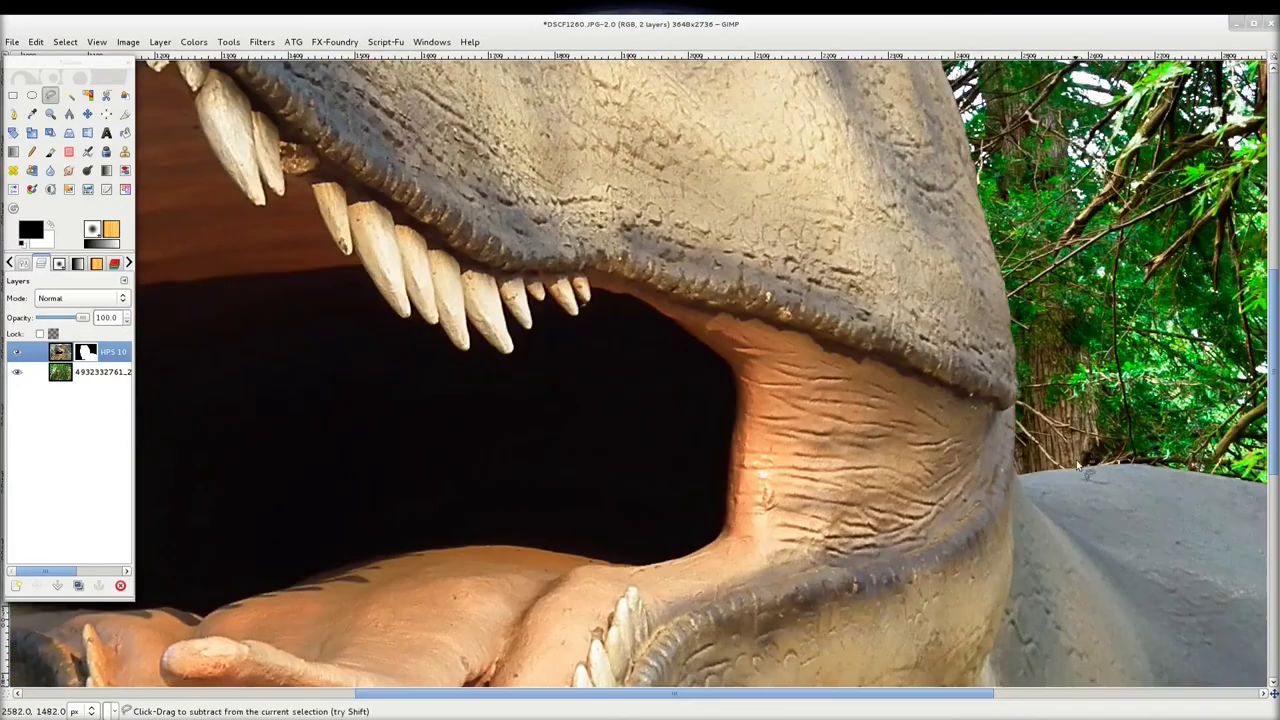
scroll(1080, 466, "up", 2)
scroll(1070, 463, "up", 1)
scroll(1040, 452, "up", 2)
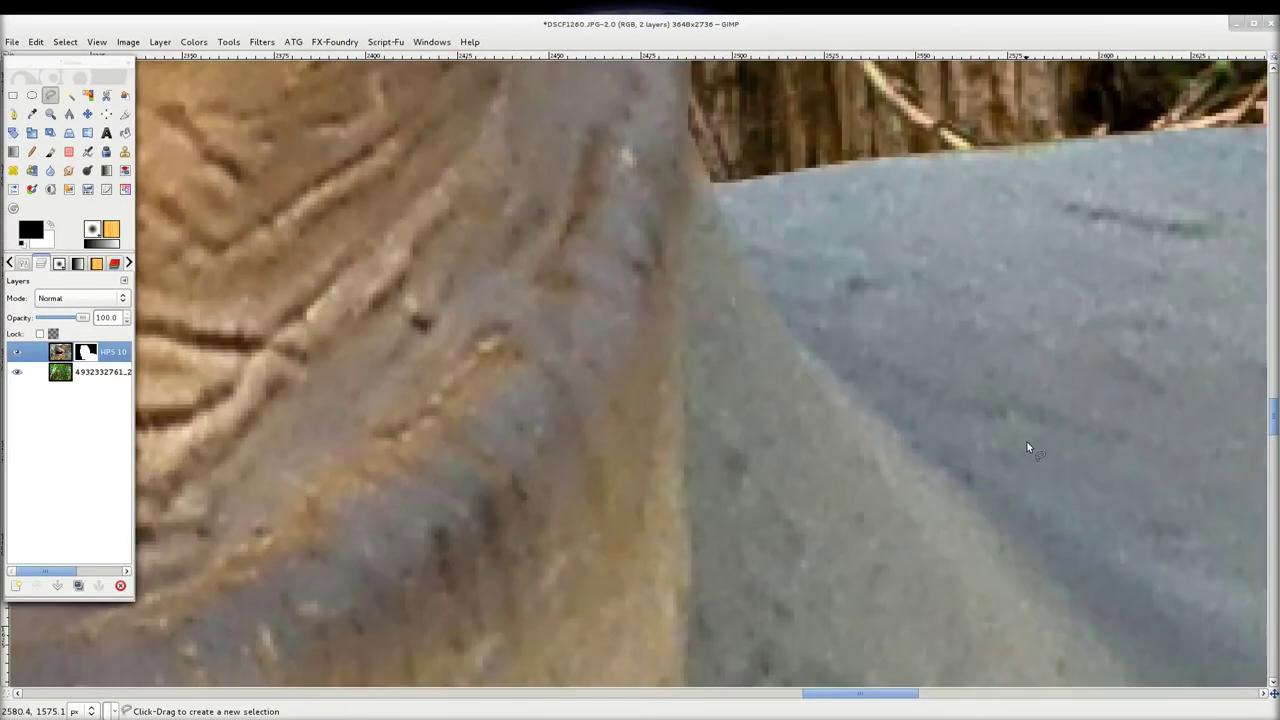
scroll(1027, 447, "up", 5)
left_click(86, 353)
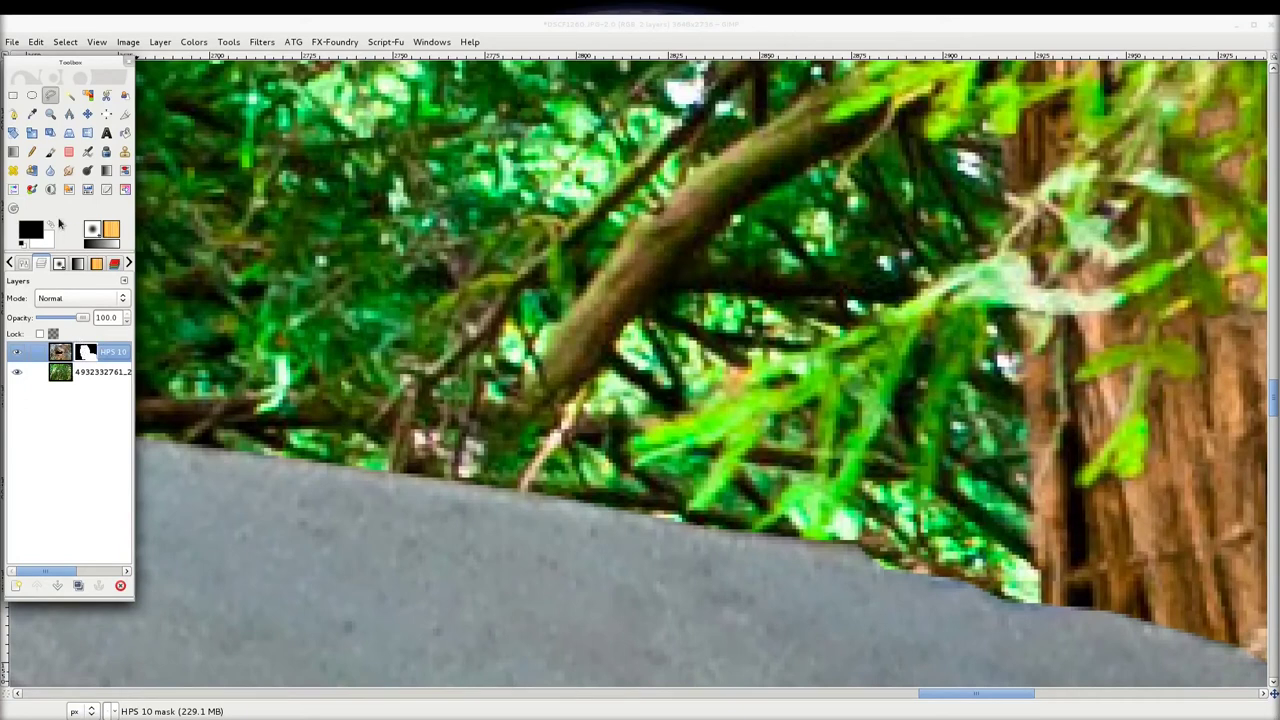
Paint black on the mask along the dinosaur's back edge, undoing a stroke that carved a notch
left_click(54, 153)
left_click(54, 153)
mouse_move(455, 422)
left_mouse_down()
mouse_move(575, 491)
mouse_move(638, 467)
left_mouse_up()
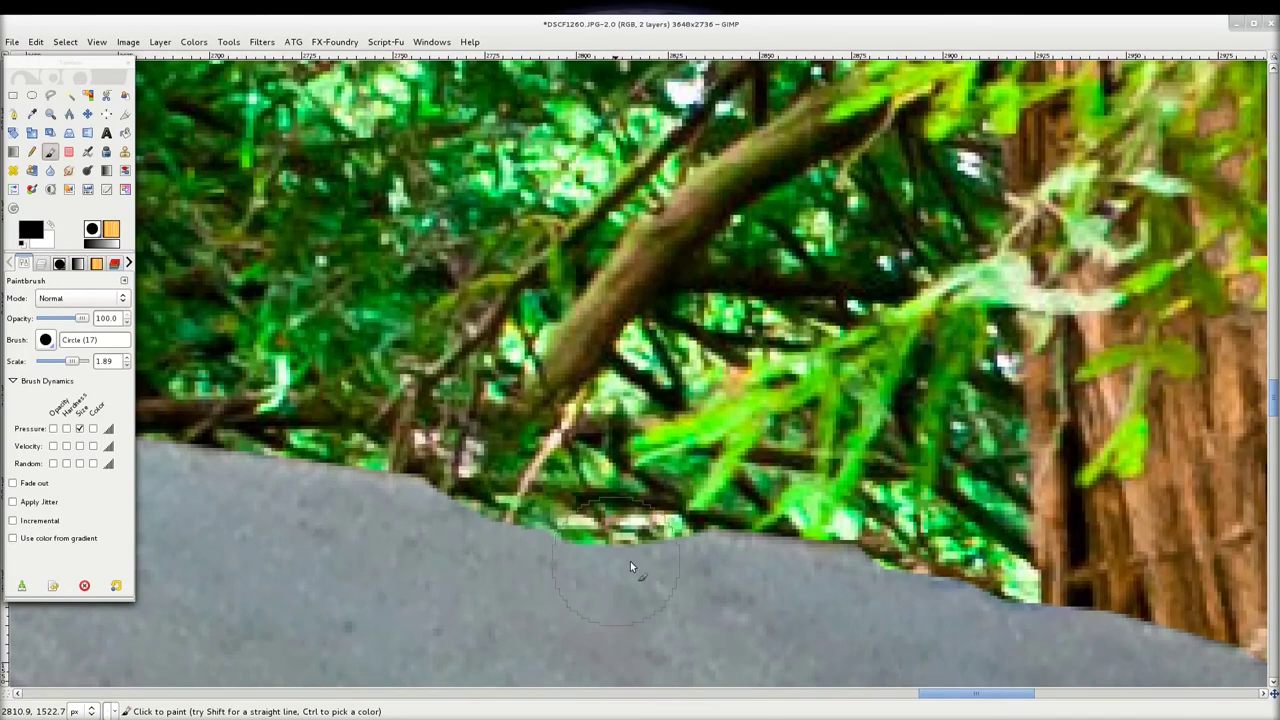
left_click(362, 455, "shift")
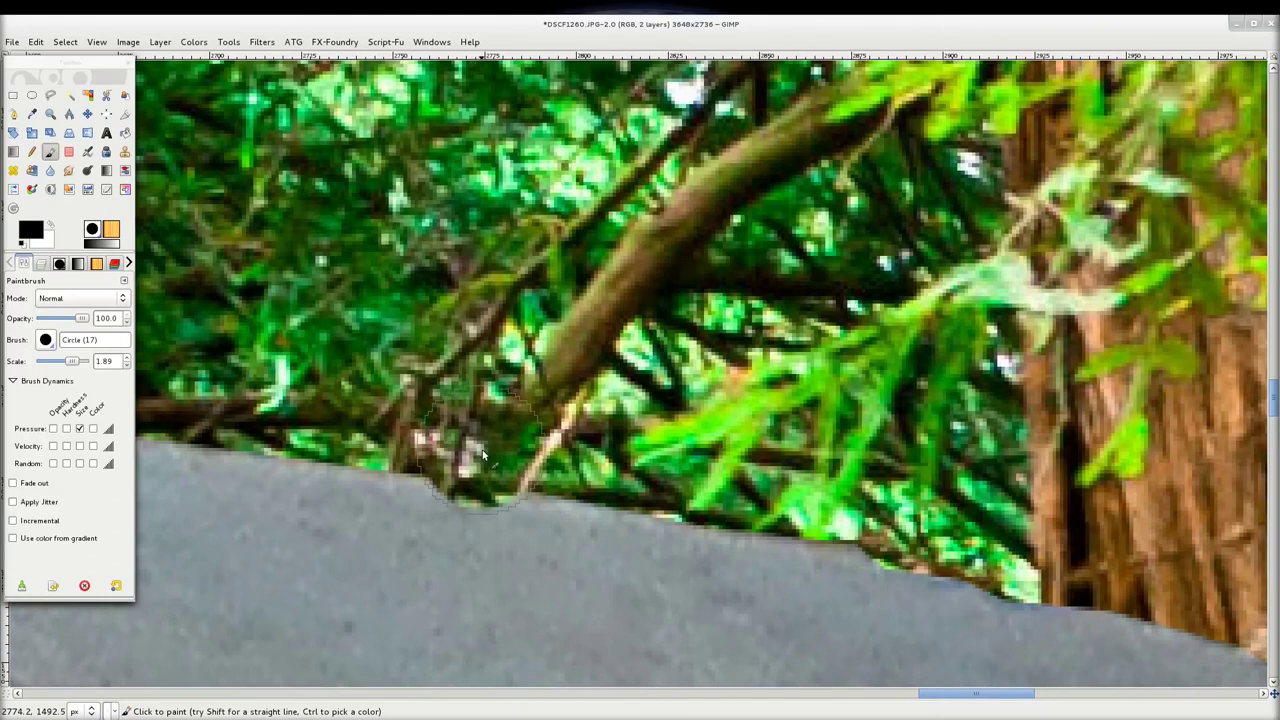
left_click_drag(482, 455, 545, 497)
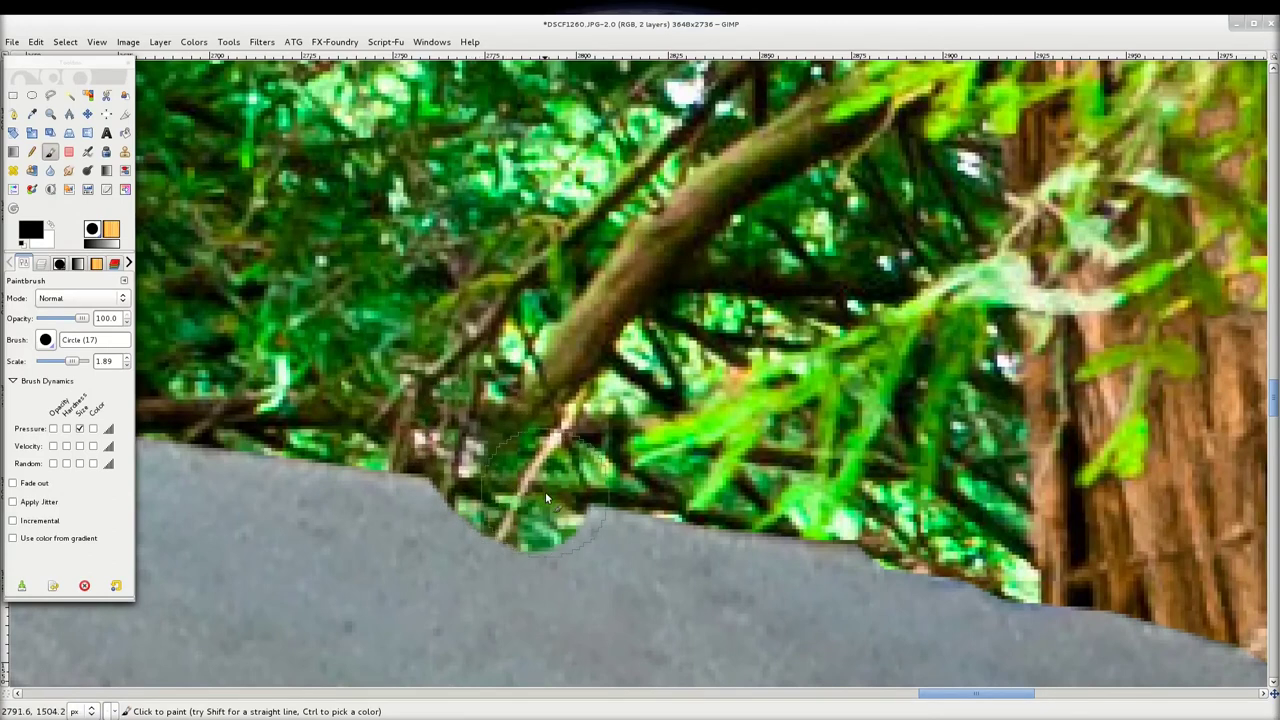
key("ctrl+z")
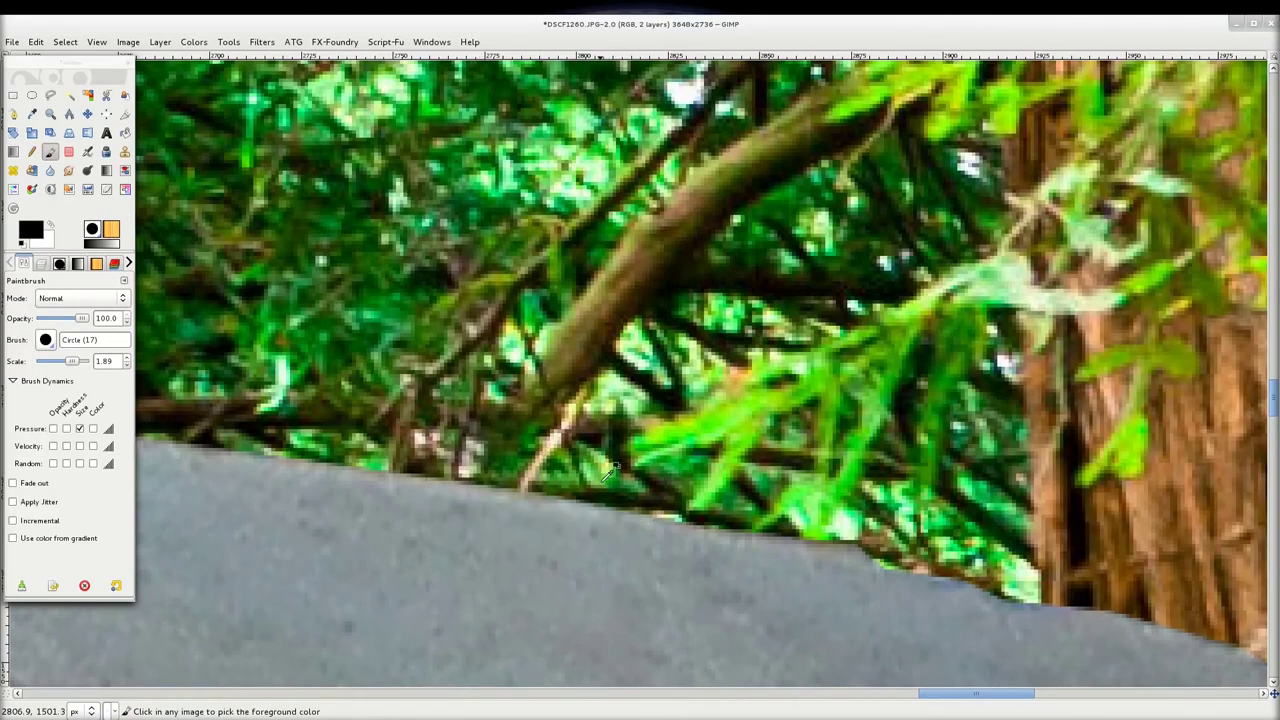
Try restoring pixels with white, undo it, and set the paint colour back to black
left_click(49, 231)
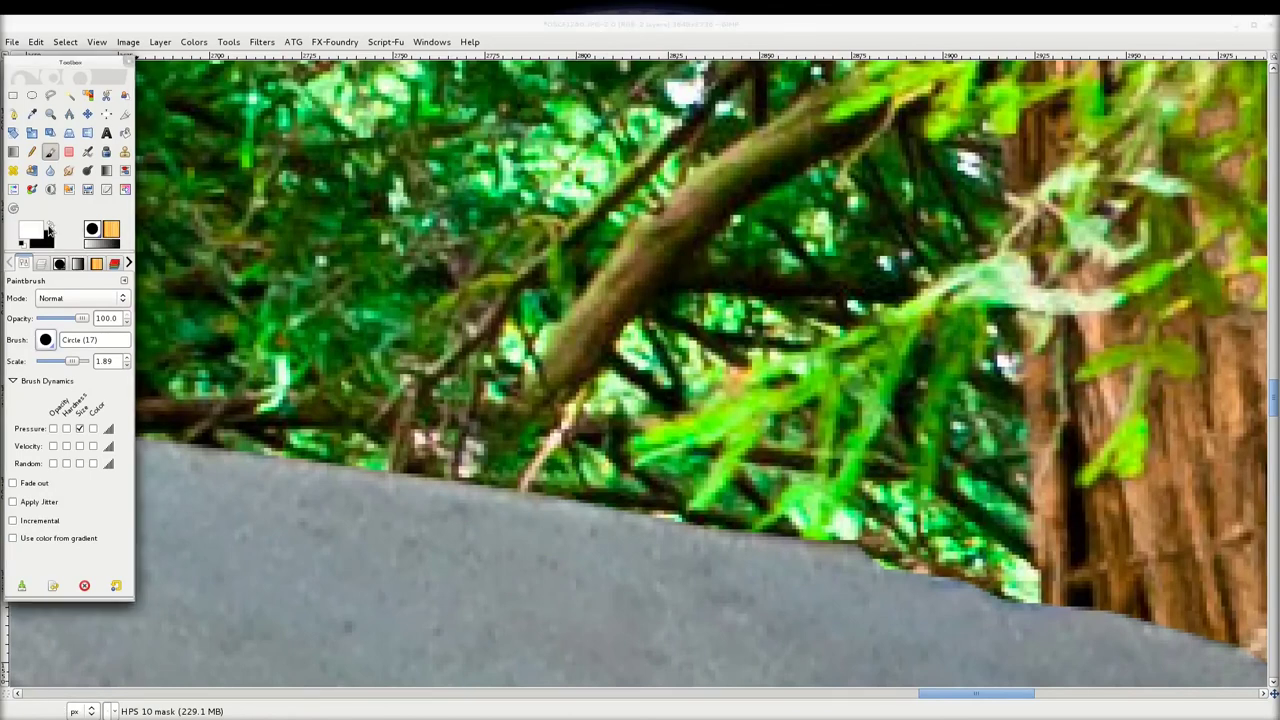
mouse_move(405, 486)
left_mouse_down()
mouse_move(498, 452)
mouse_move(598, 355)
mouse_move(760, 308)
mouse_move(536, 295)
left_mouse_up()
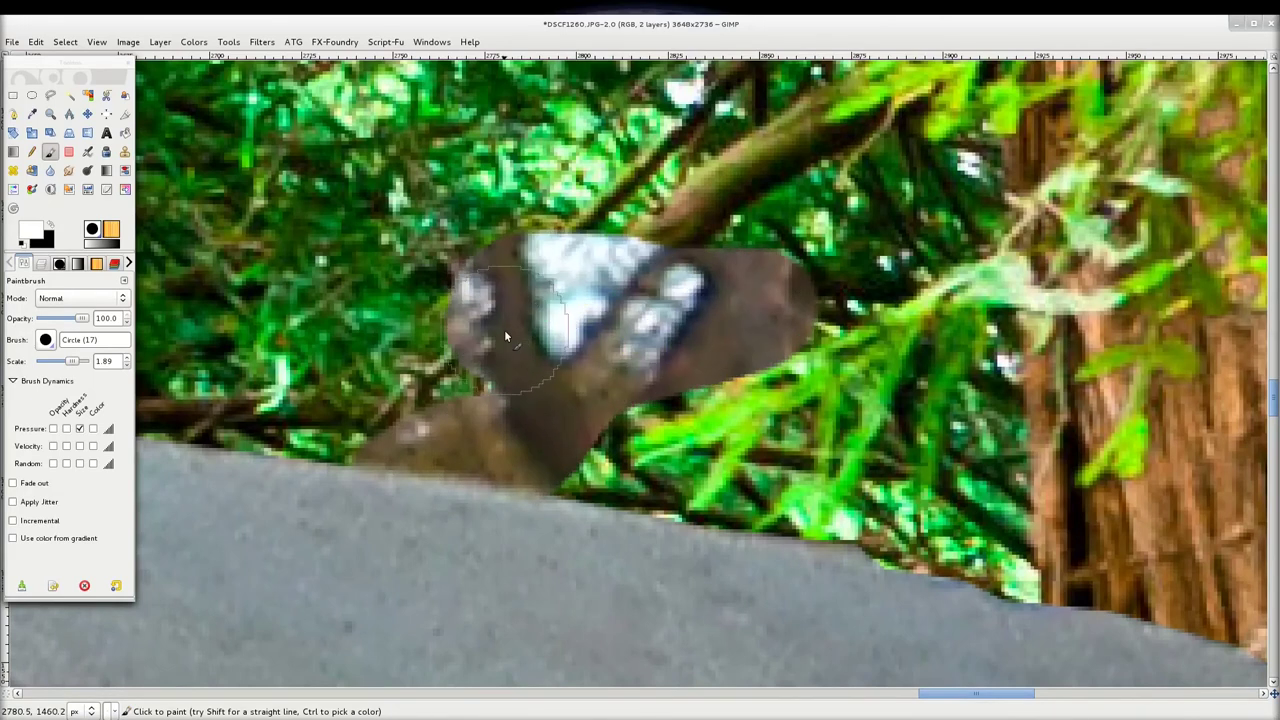
key("ctrl+z")
left_click(50, 227)
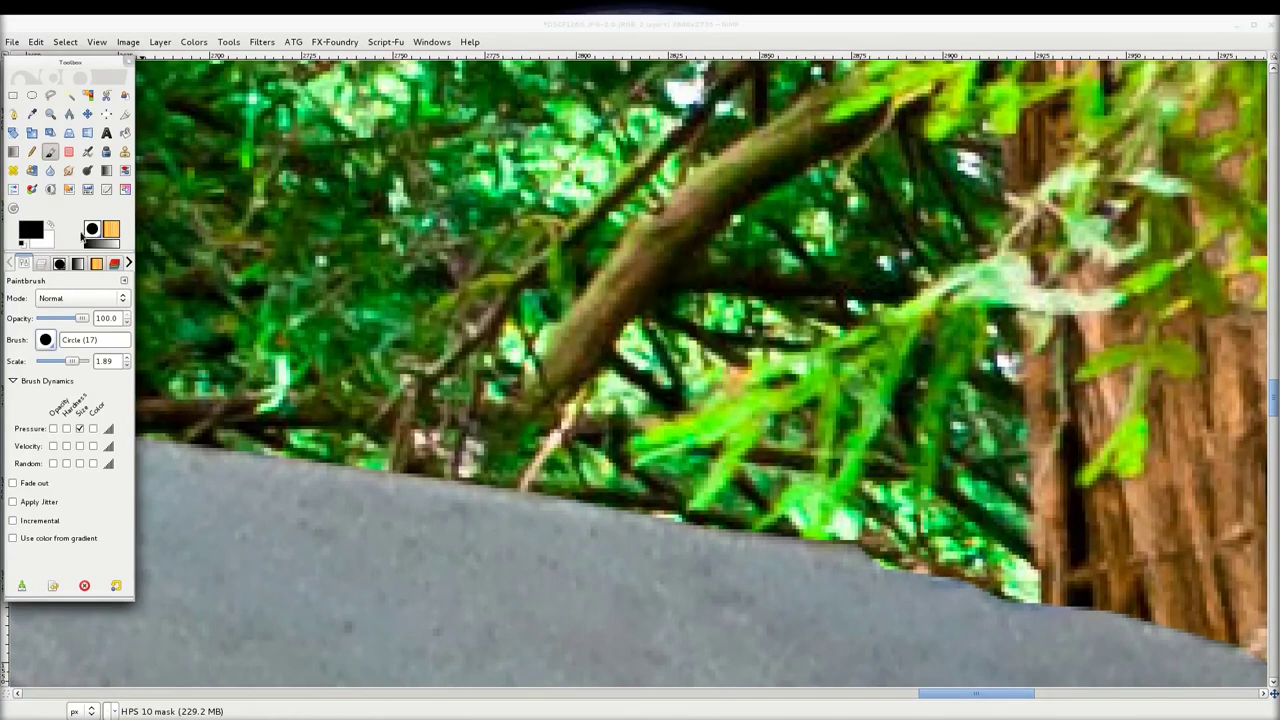
left_click(890, 510)
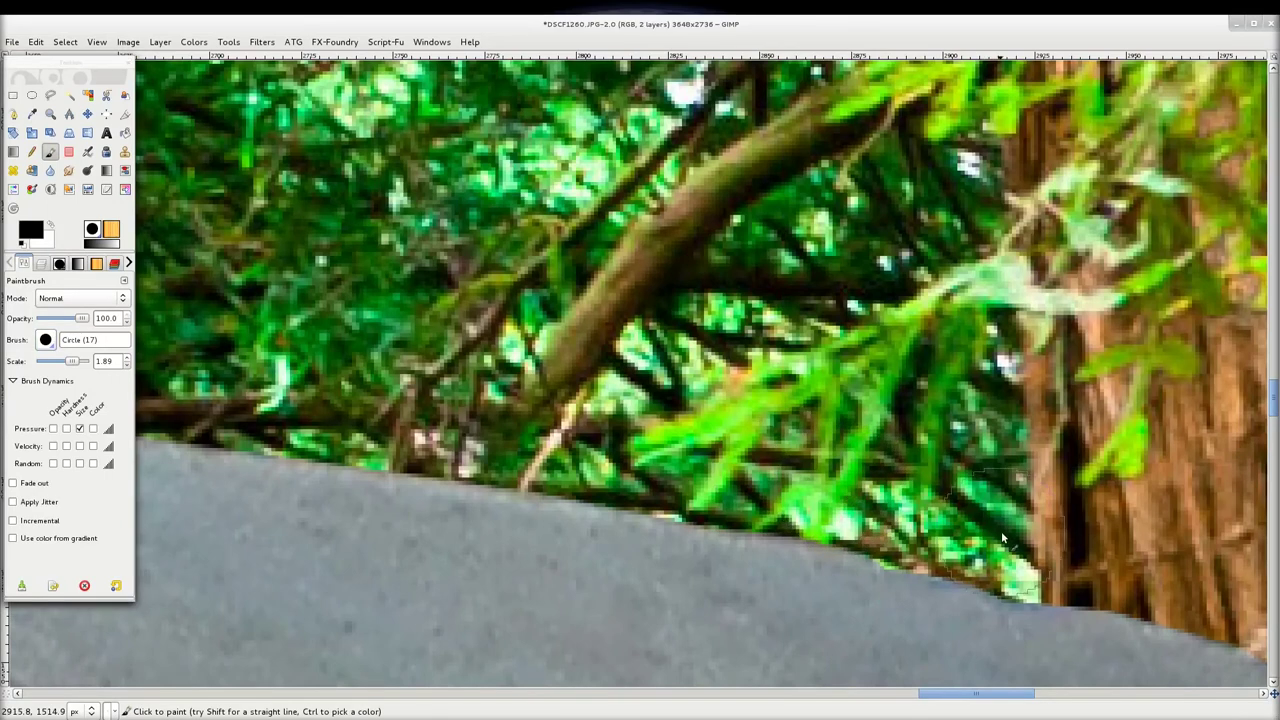
Zoom out to review the cleaned edge and bring up the Blur filters
scroll(1003, 540, "down", 2, "ctrl")
scroll(1003, 540, "down", 1, "ctrl")
scroll(1003, 540, "down", 1, "ctrl")
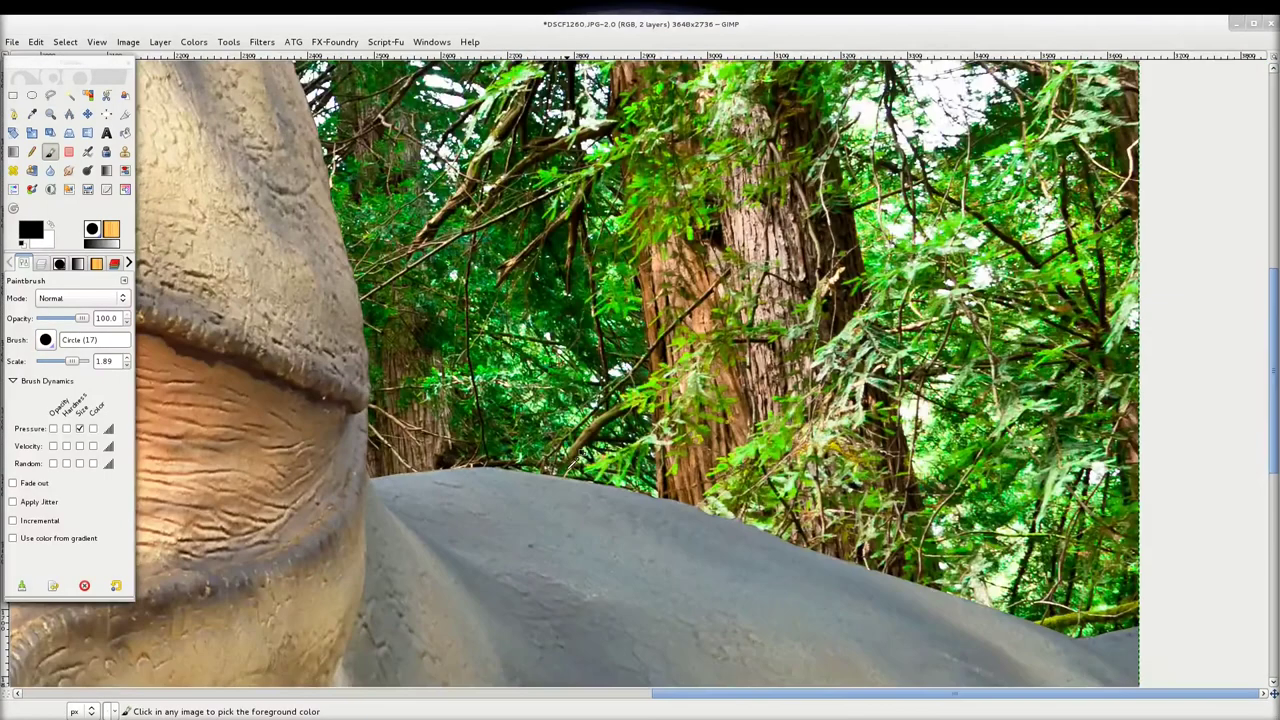
scroll(571, 457, "down", 1, "ctrl")
scroll(571, 457, "up", 3, "ctrl")
scroll(562, 474, "down", 3)
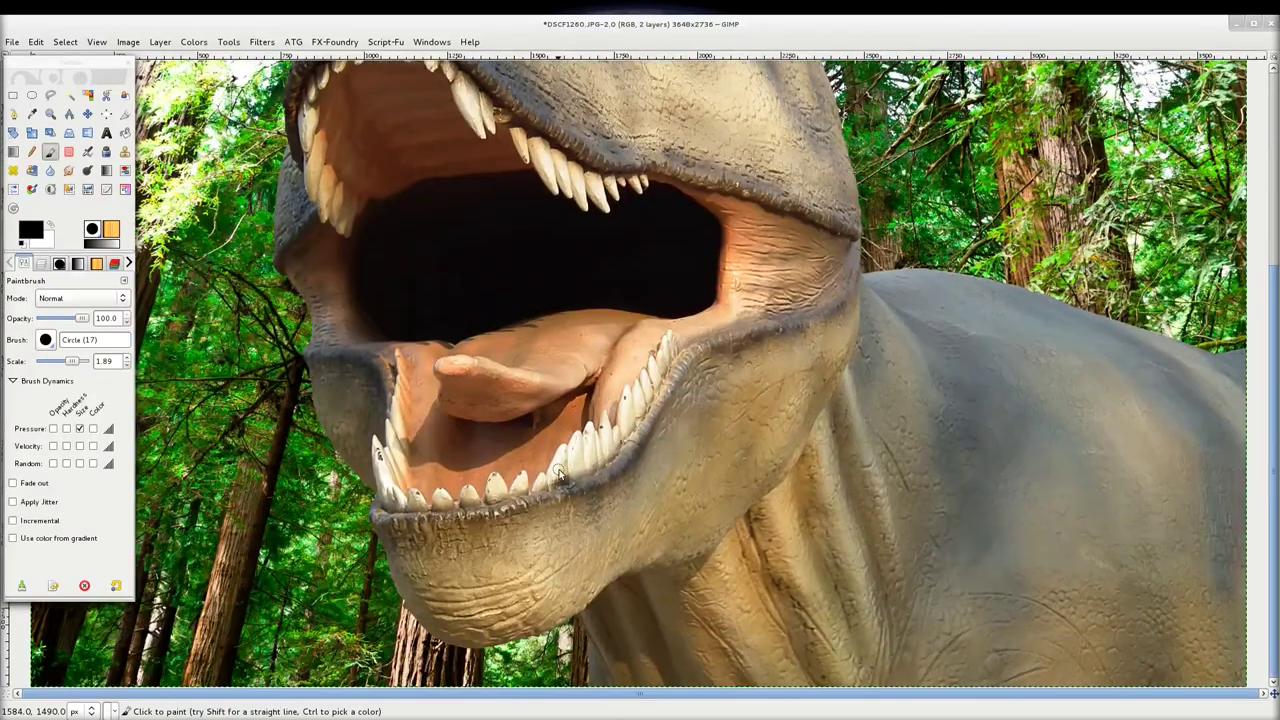
scroll(560, 474, "up", 3)
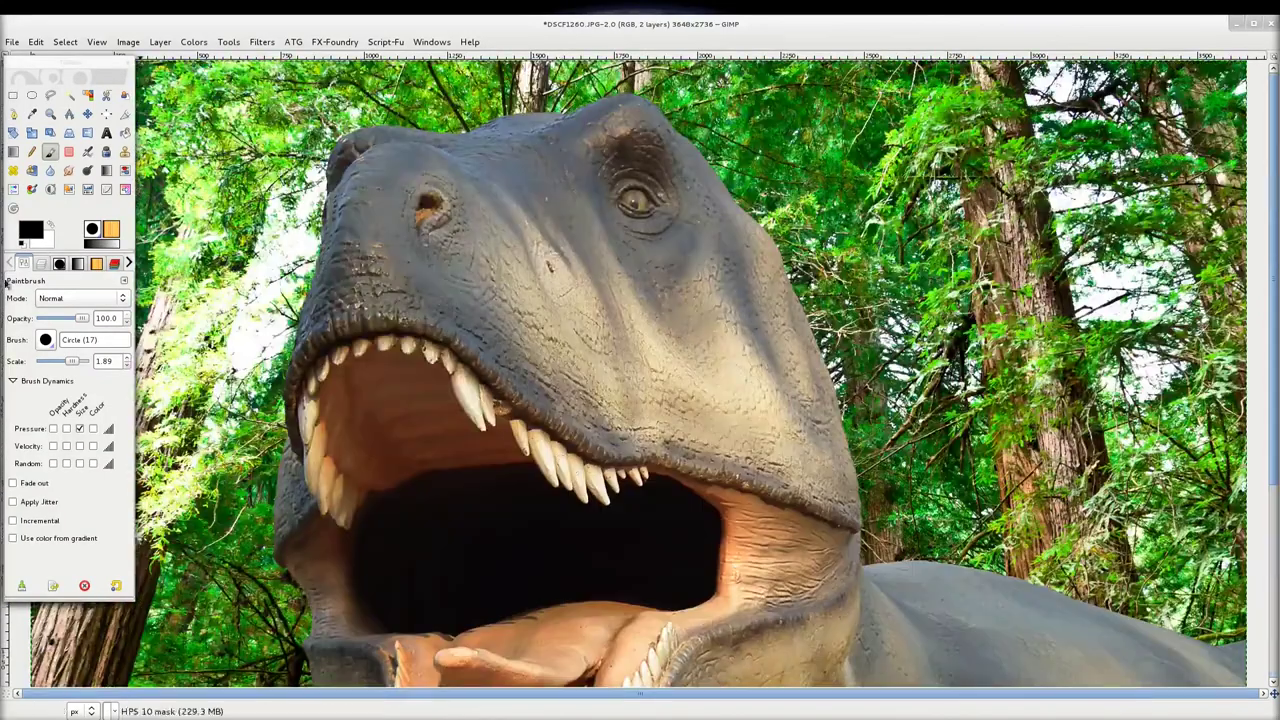
left_click(39, 265)
left_click(262, 41)
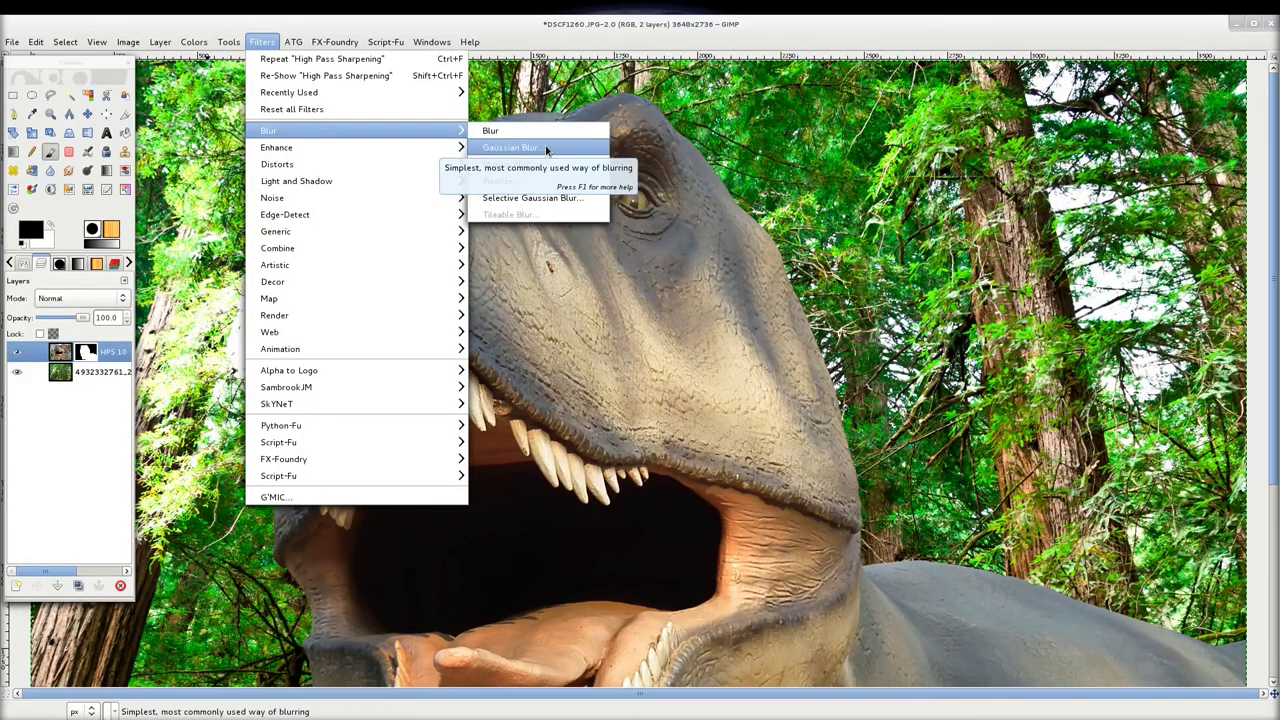
Apply a 5.0 px Gaussian blur to HPS 10's layer mask, then zoom in to check the softened edges
left_click(546, 149)
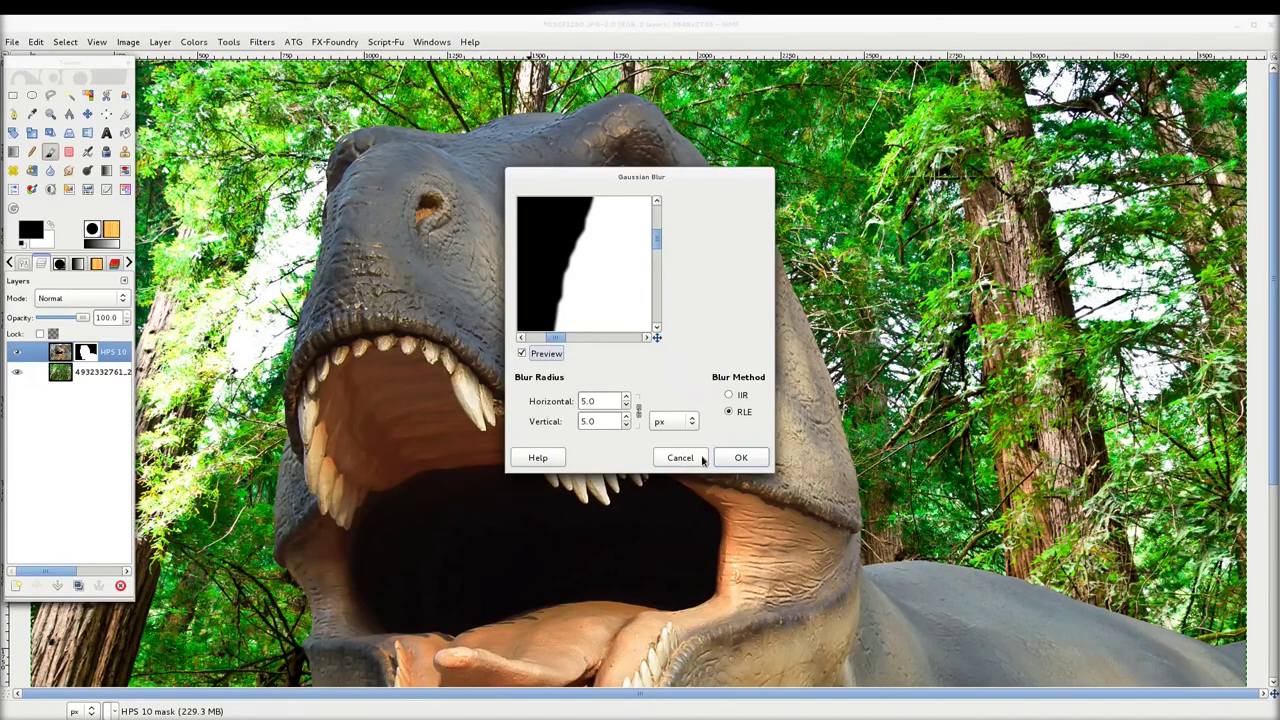
left_click(741, 458)
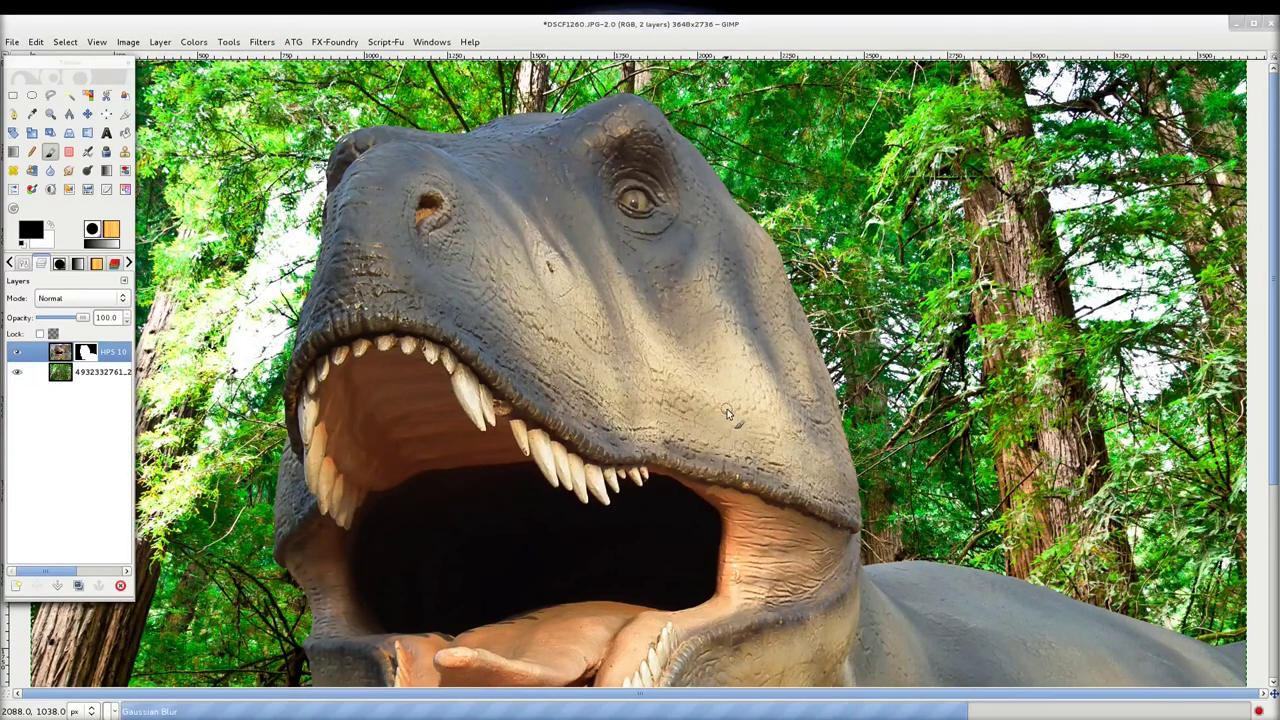
scroll(770, 220, "up", 1)
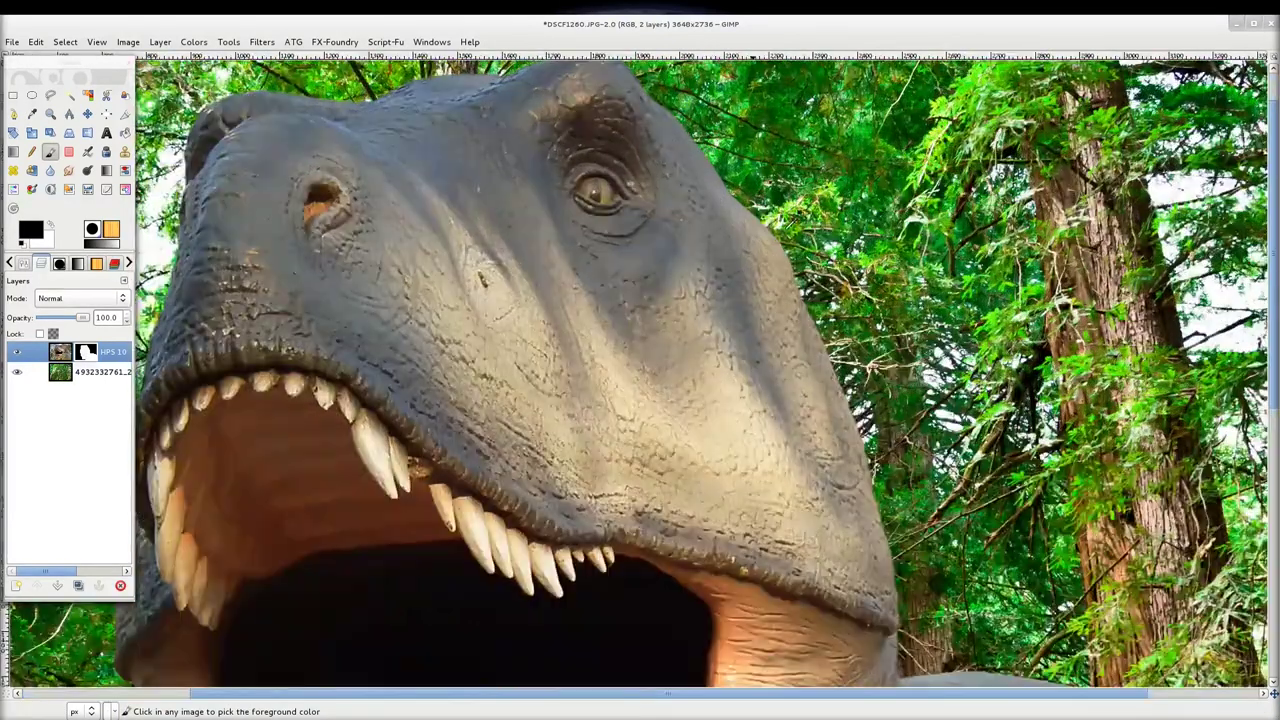
scroll(785, 225, "up", 2)
scroll(786, 225, "up", 2)
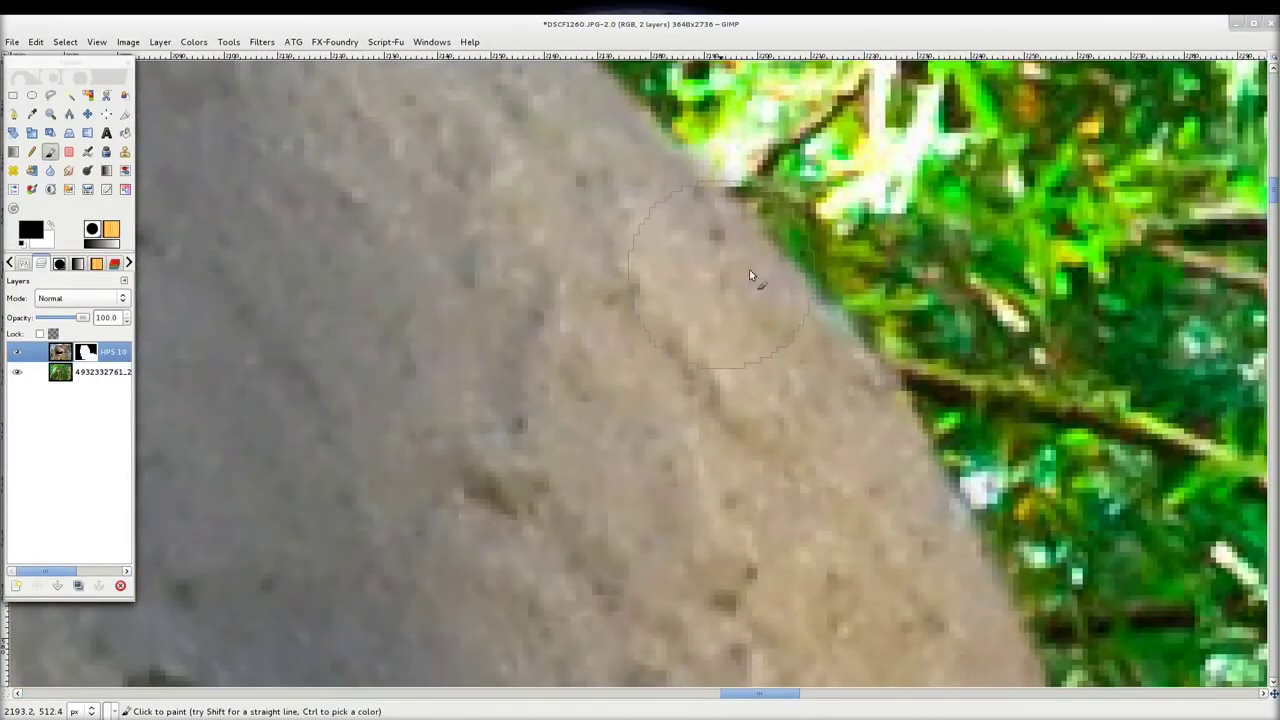
scroll(730, 215, "up", 1)
scroll(850, 400, "up", 1)
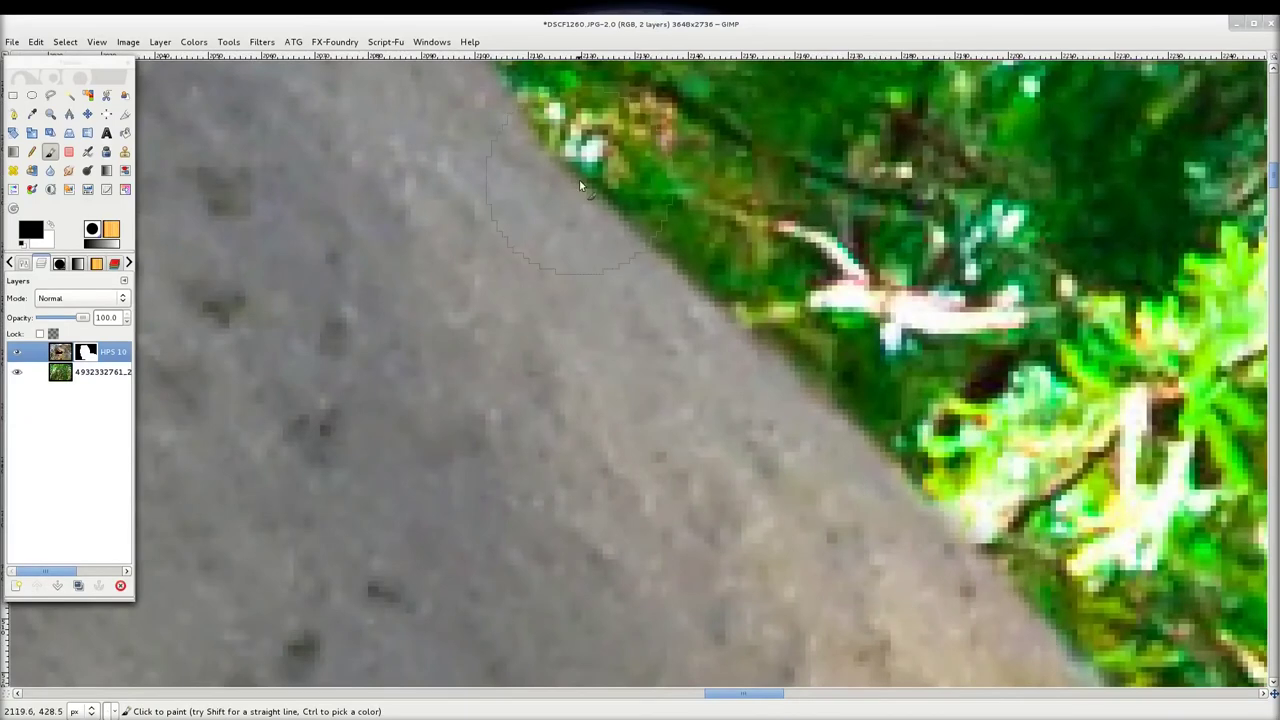
scroll(1033, 526, "up", 1)
scroll(1000, 480, "up", 2)
scroll(700, 514, "up", 2)
scroll(640, 400, "up", 2)
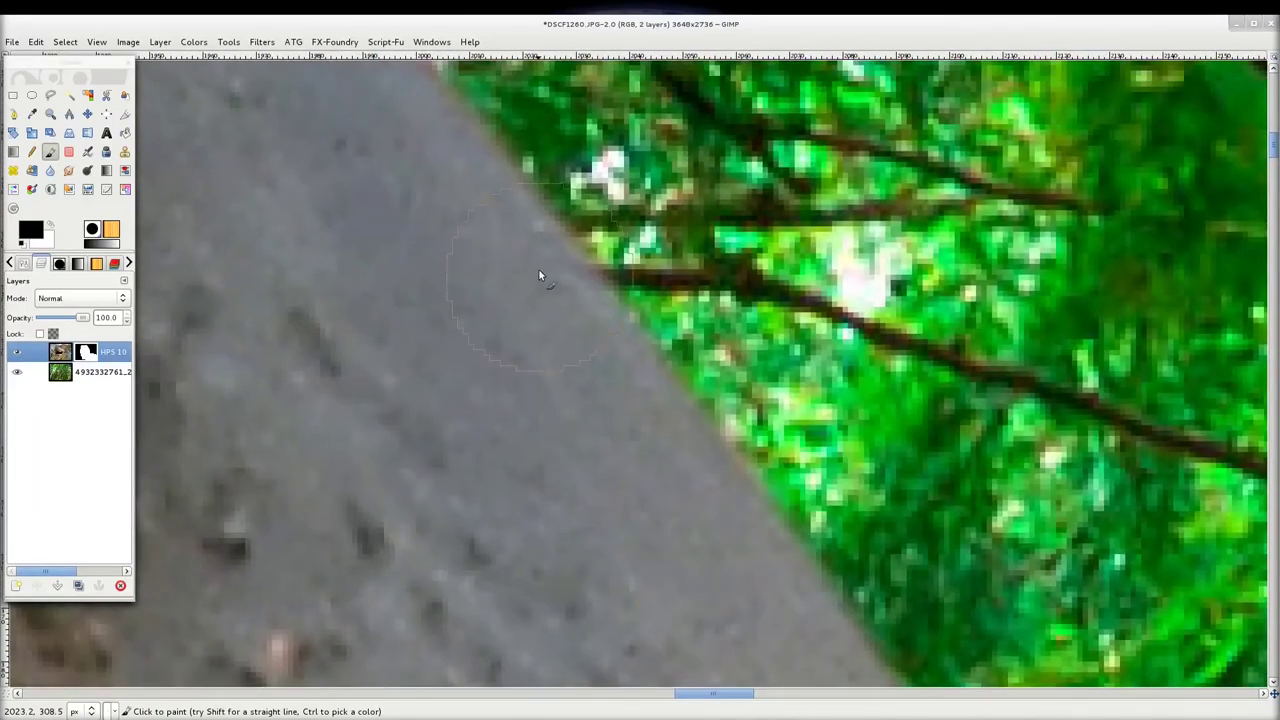
scroll(882, 566, "up", 2)
scroll(588, 247, "down", 1)
scroll(991, 506, "down", 1)
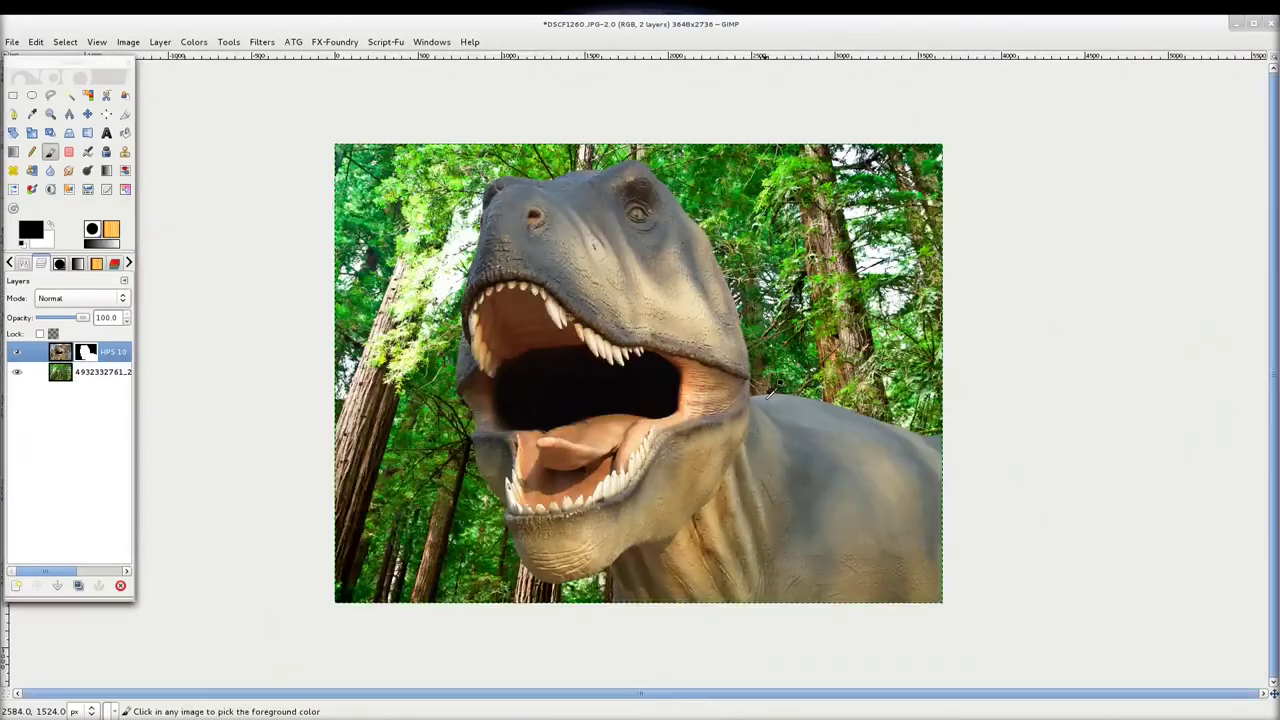
scroll(772, 392, "down", 3)
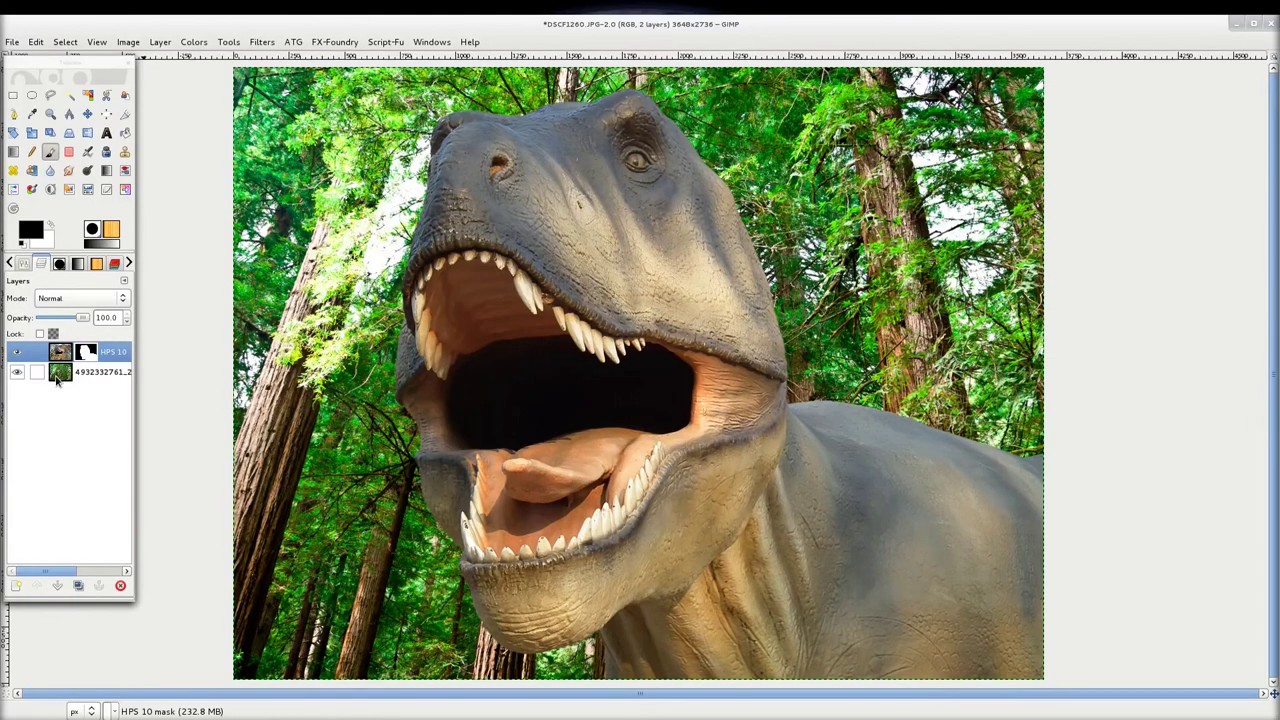
Apply a 10.0 px Gaussian blur to the forest background layer
left_click(57, 378)
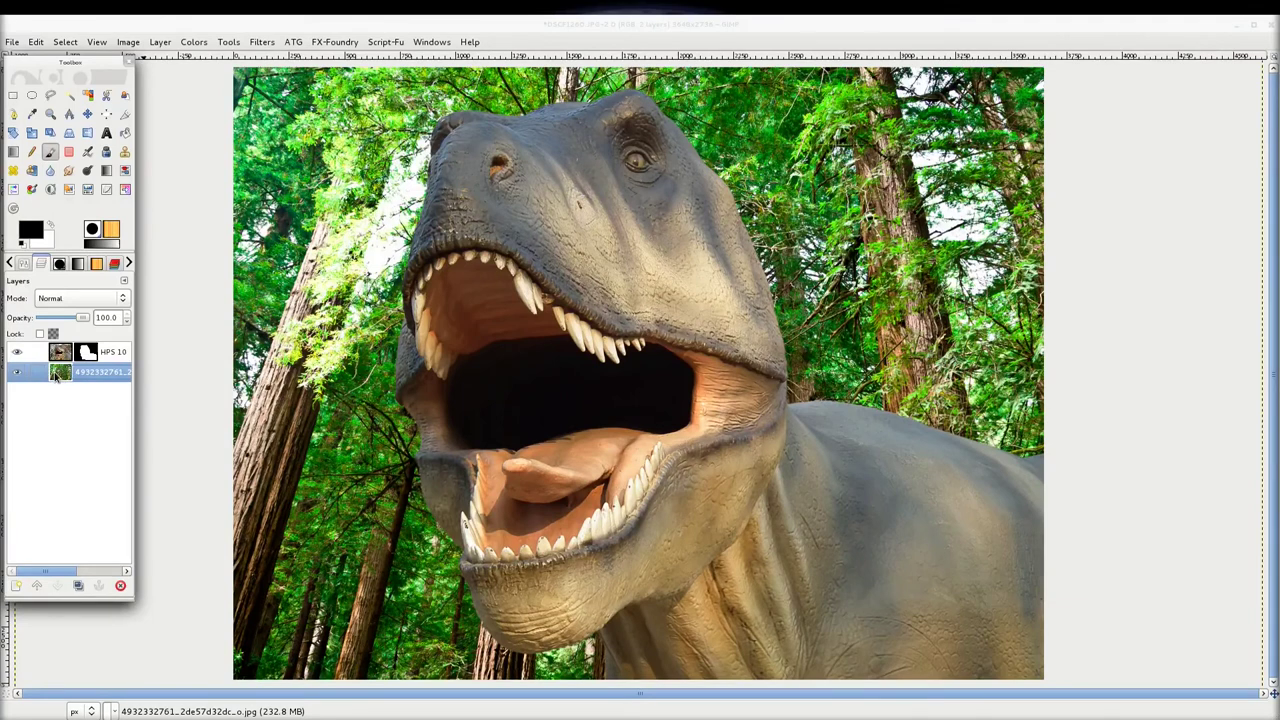
left_click(262, 42)
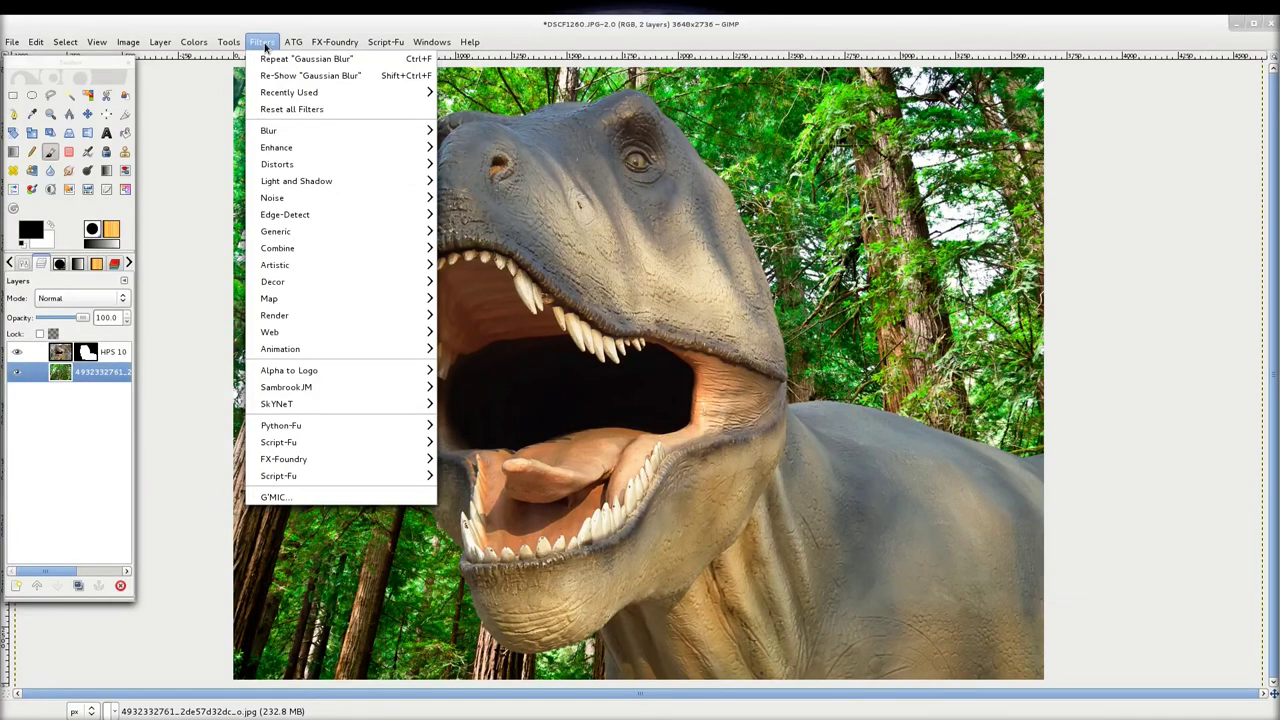
left_click(490, 147)
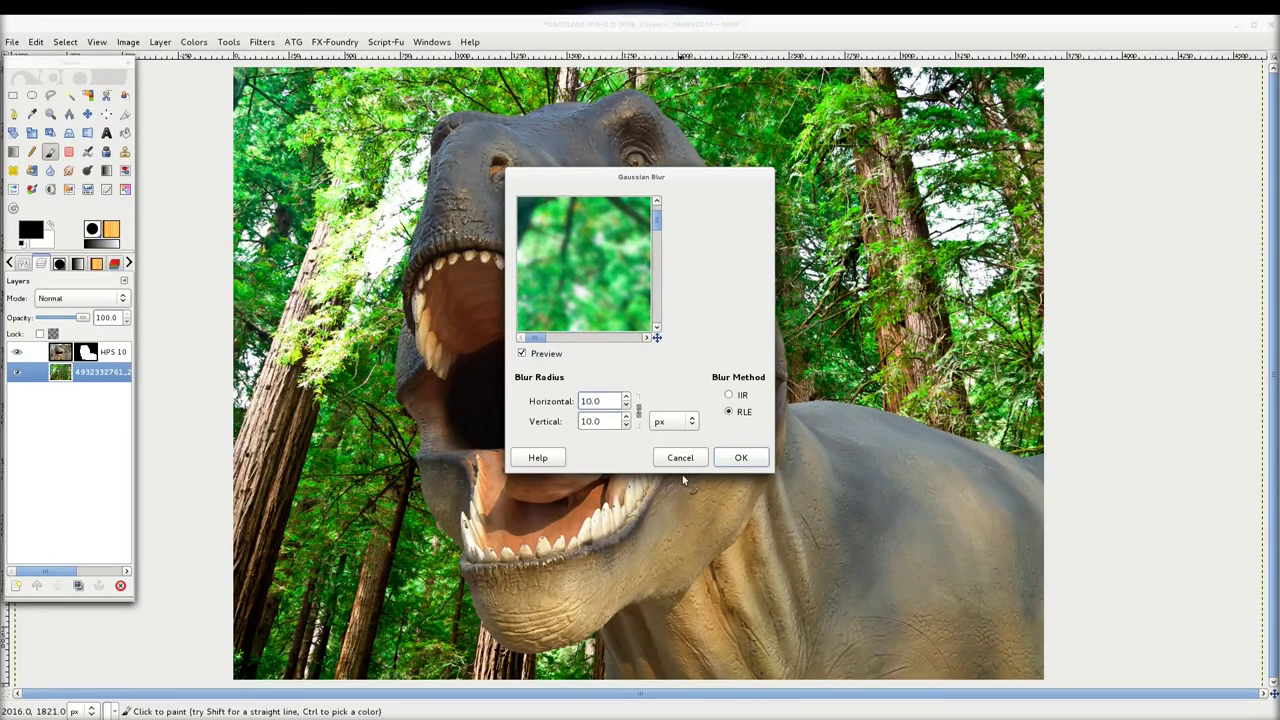
left_click(740, 457)
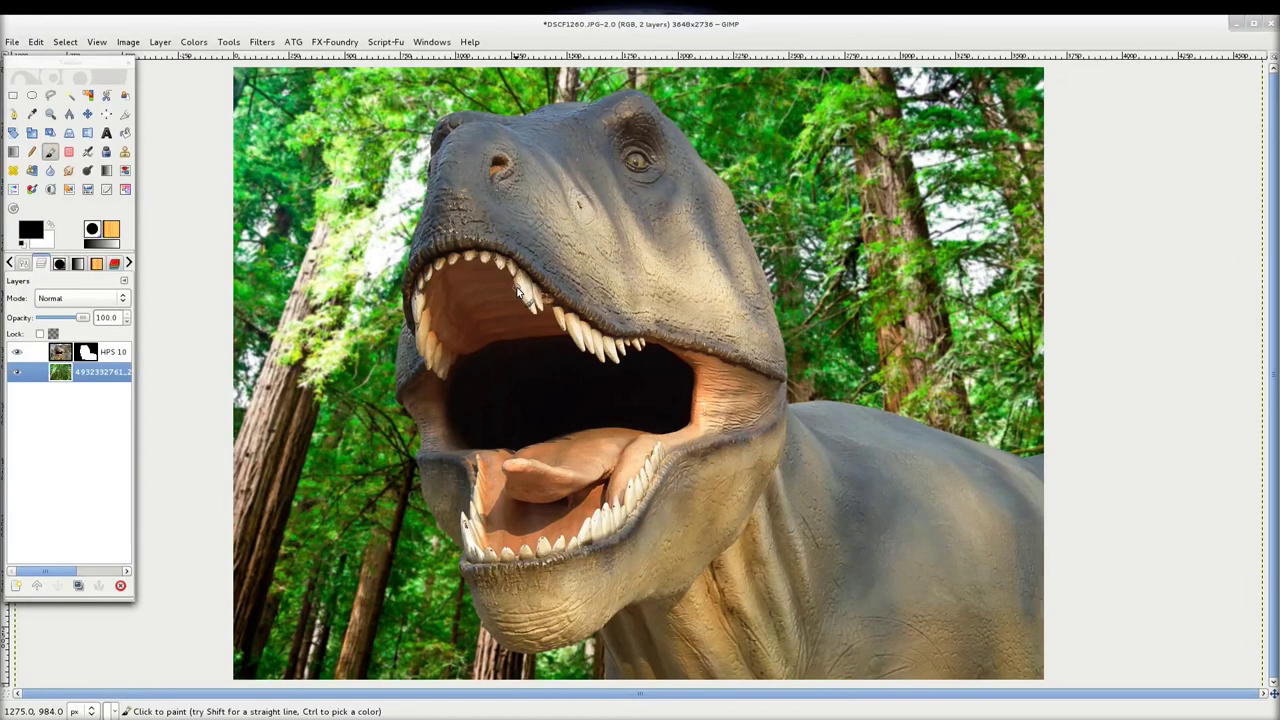
scroll(962, 329, "up", 5)
scroll(779, 318, "down", 2)
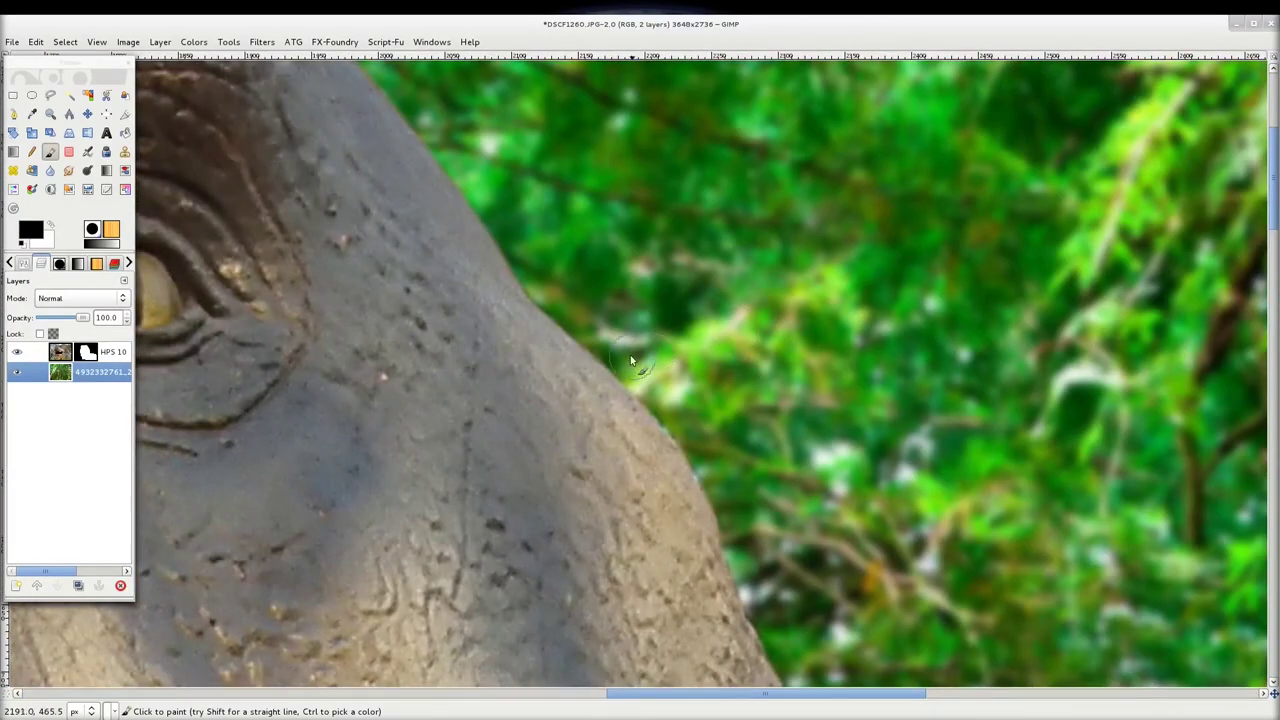
scroll(631, 361, "up", 5)
scroll(950, 403, "up", 5)
scroll(1061, 408, "down", 2)
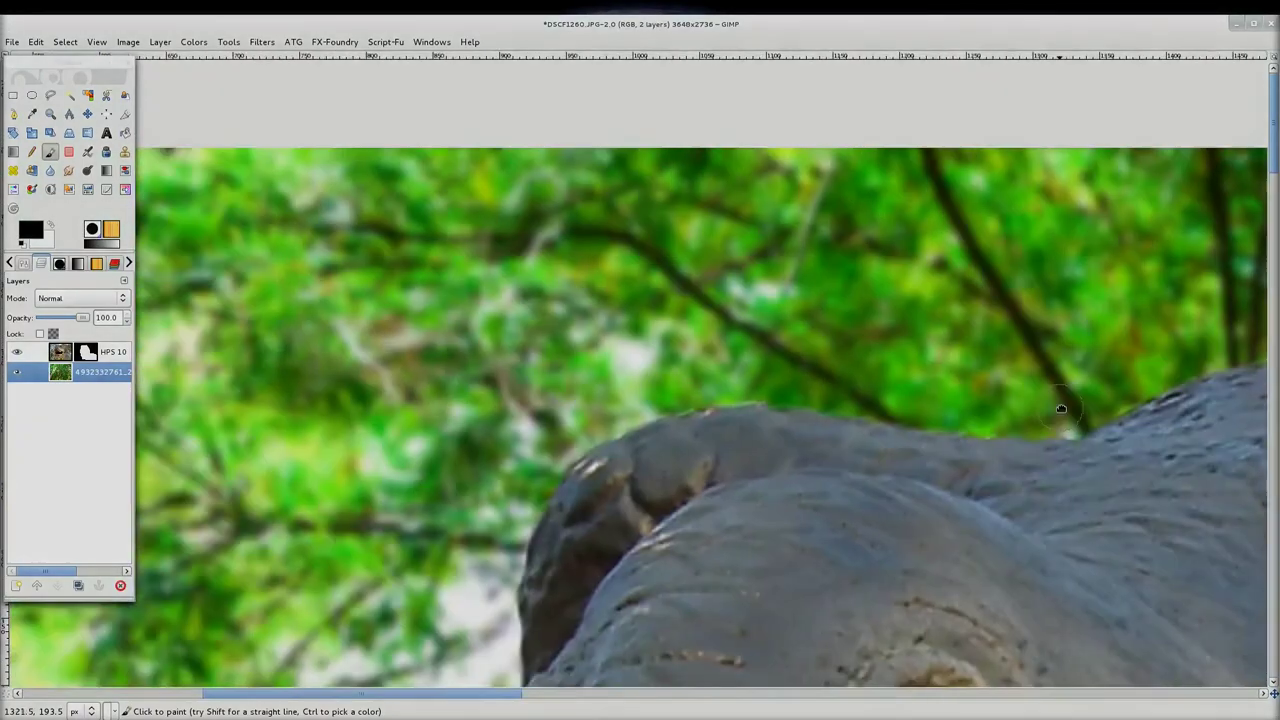
scroll(1061, 408, "down", 2)
scroll(772, 396, "down", 3)
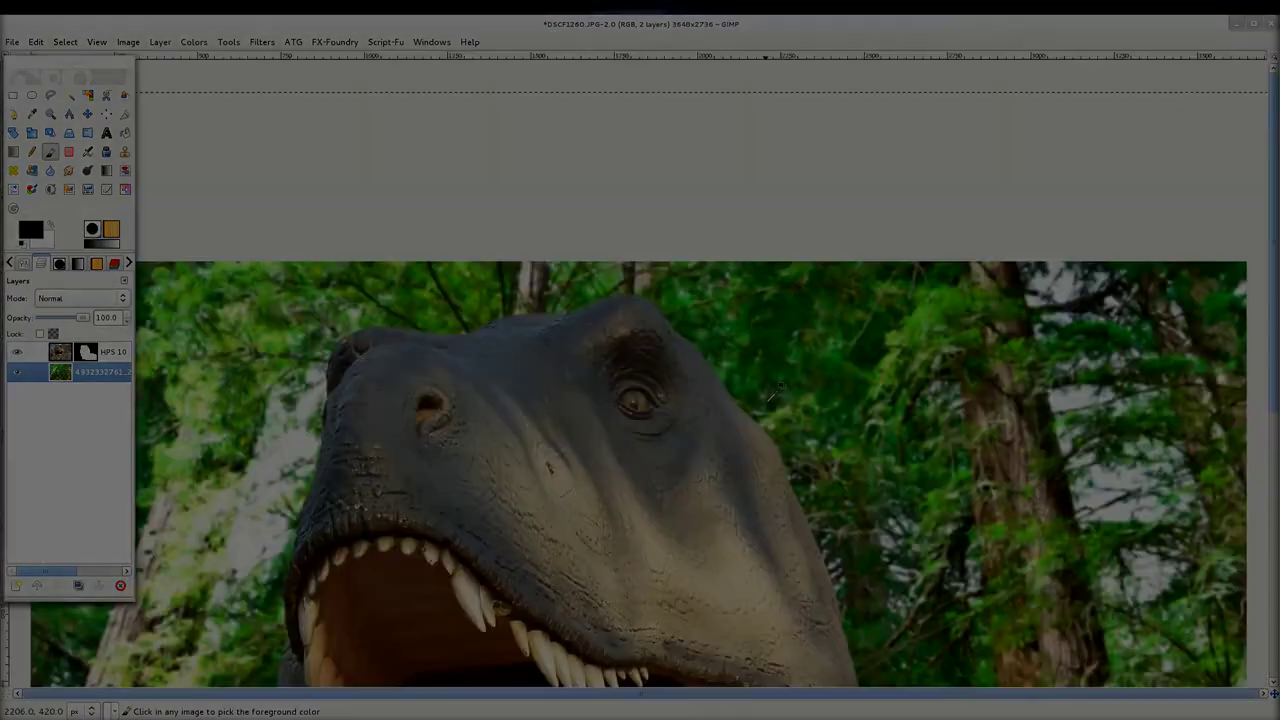